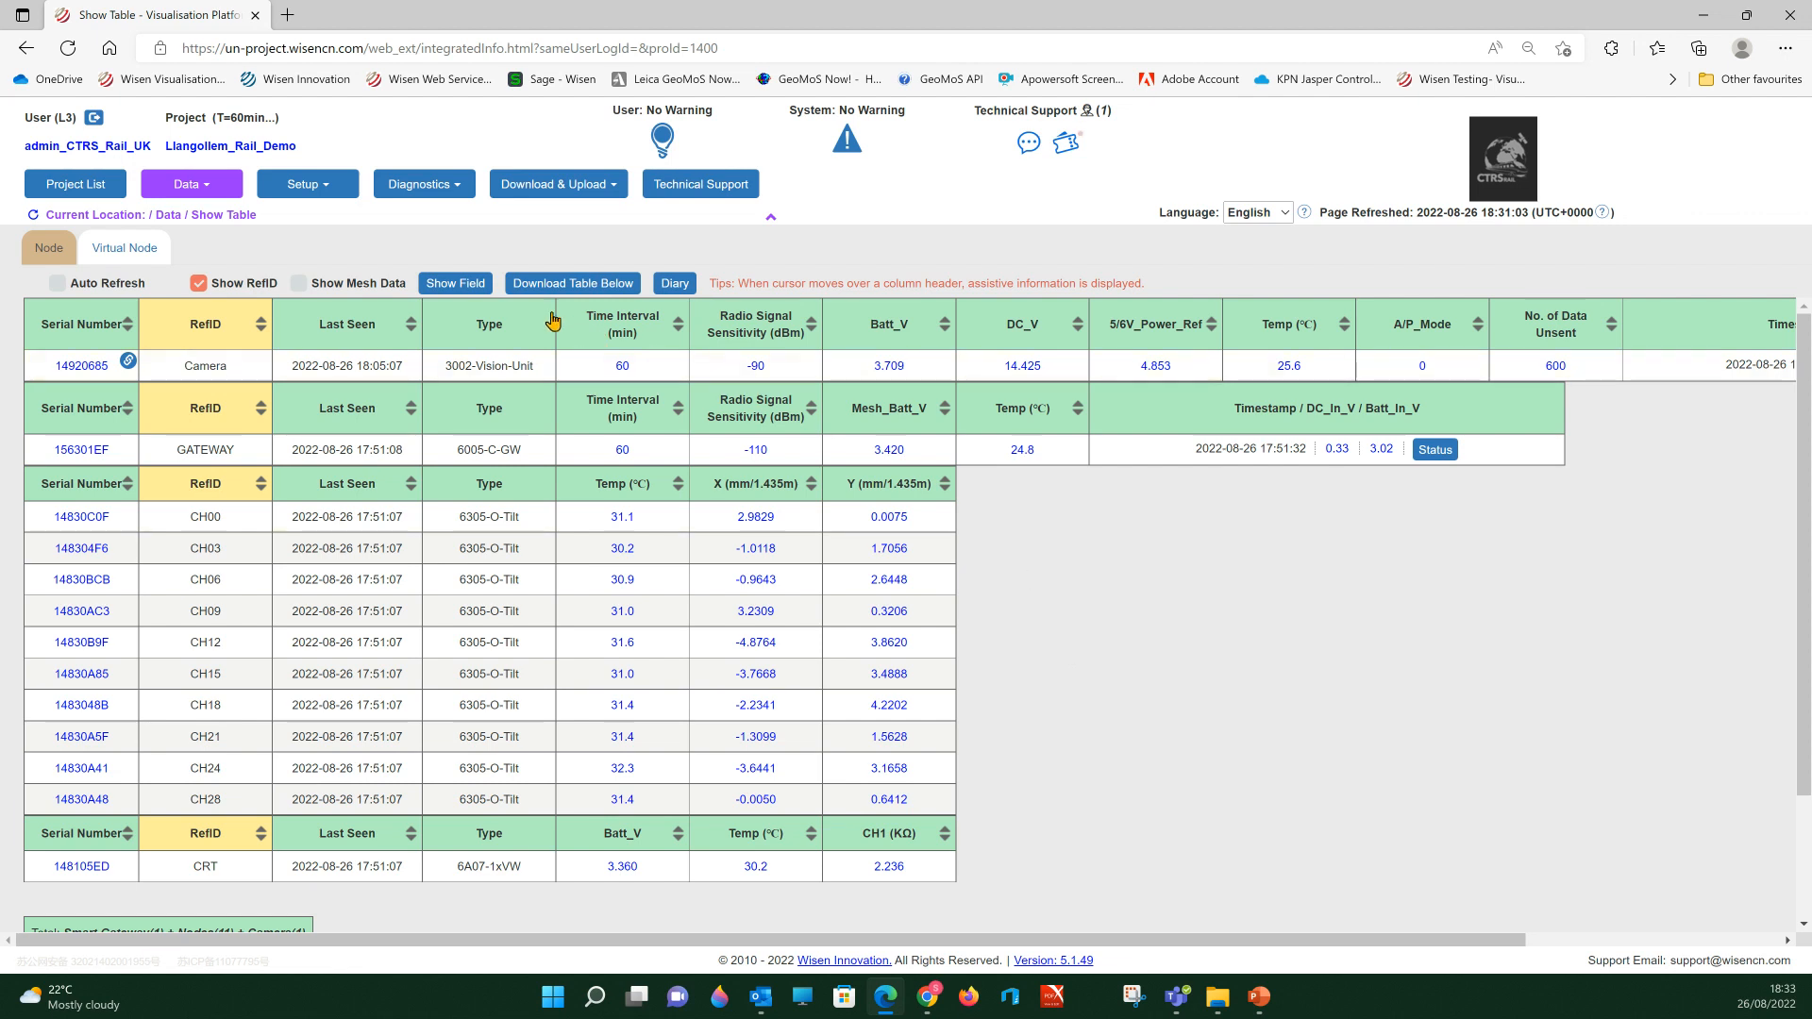
Open the node offset settings and list the 6305-O-Tilt nodes by RefID with serial number.
click(328, 198)
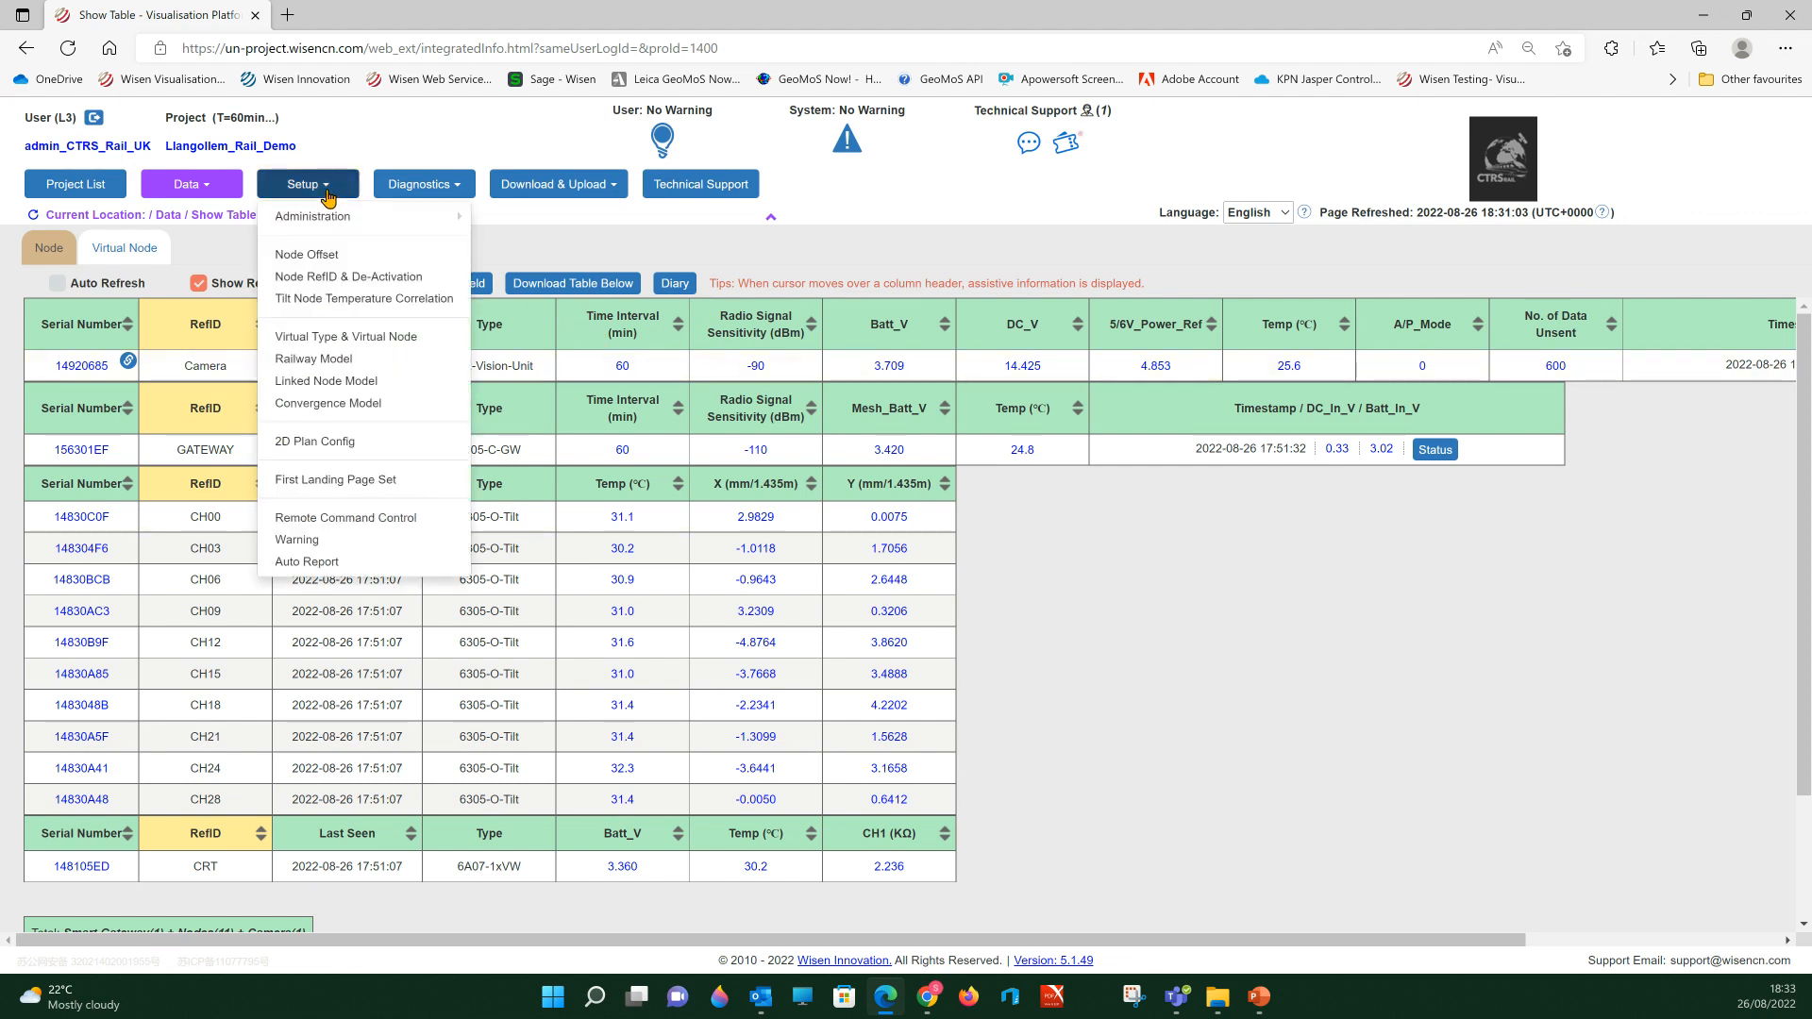
click(331, 257)
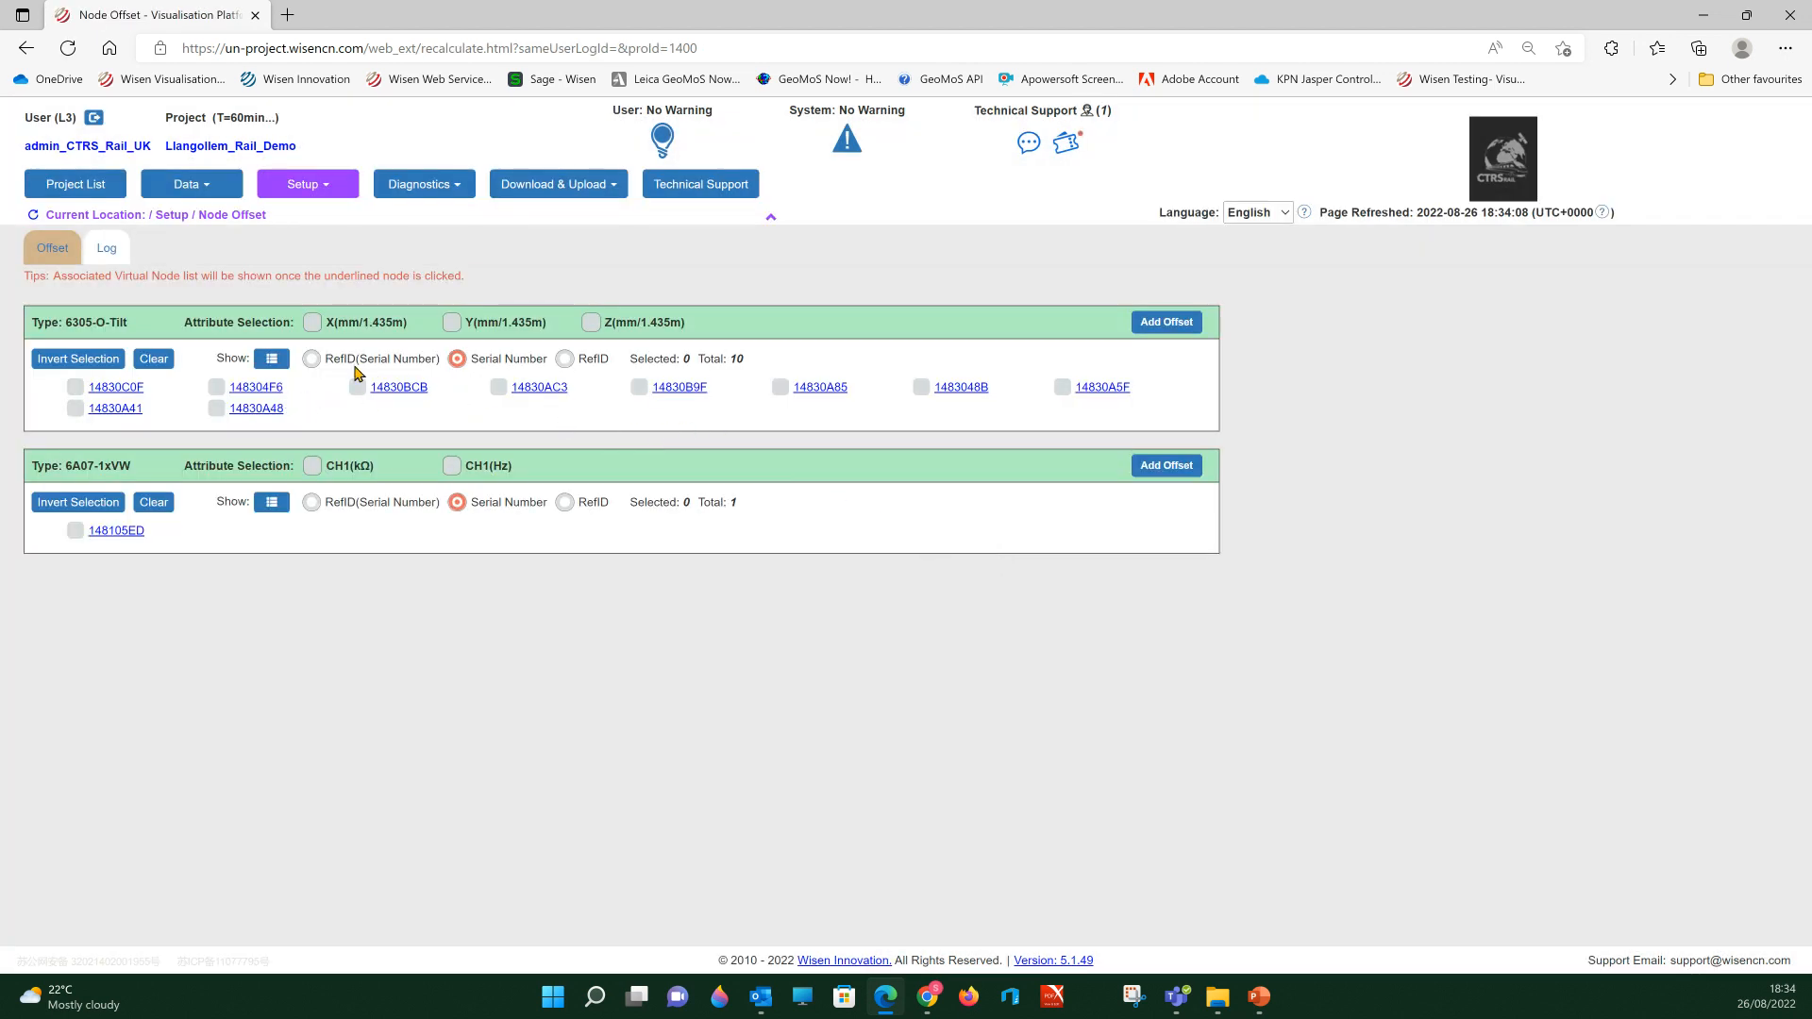
click(312, 361)
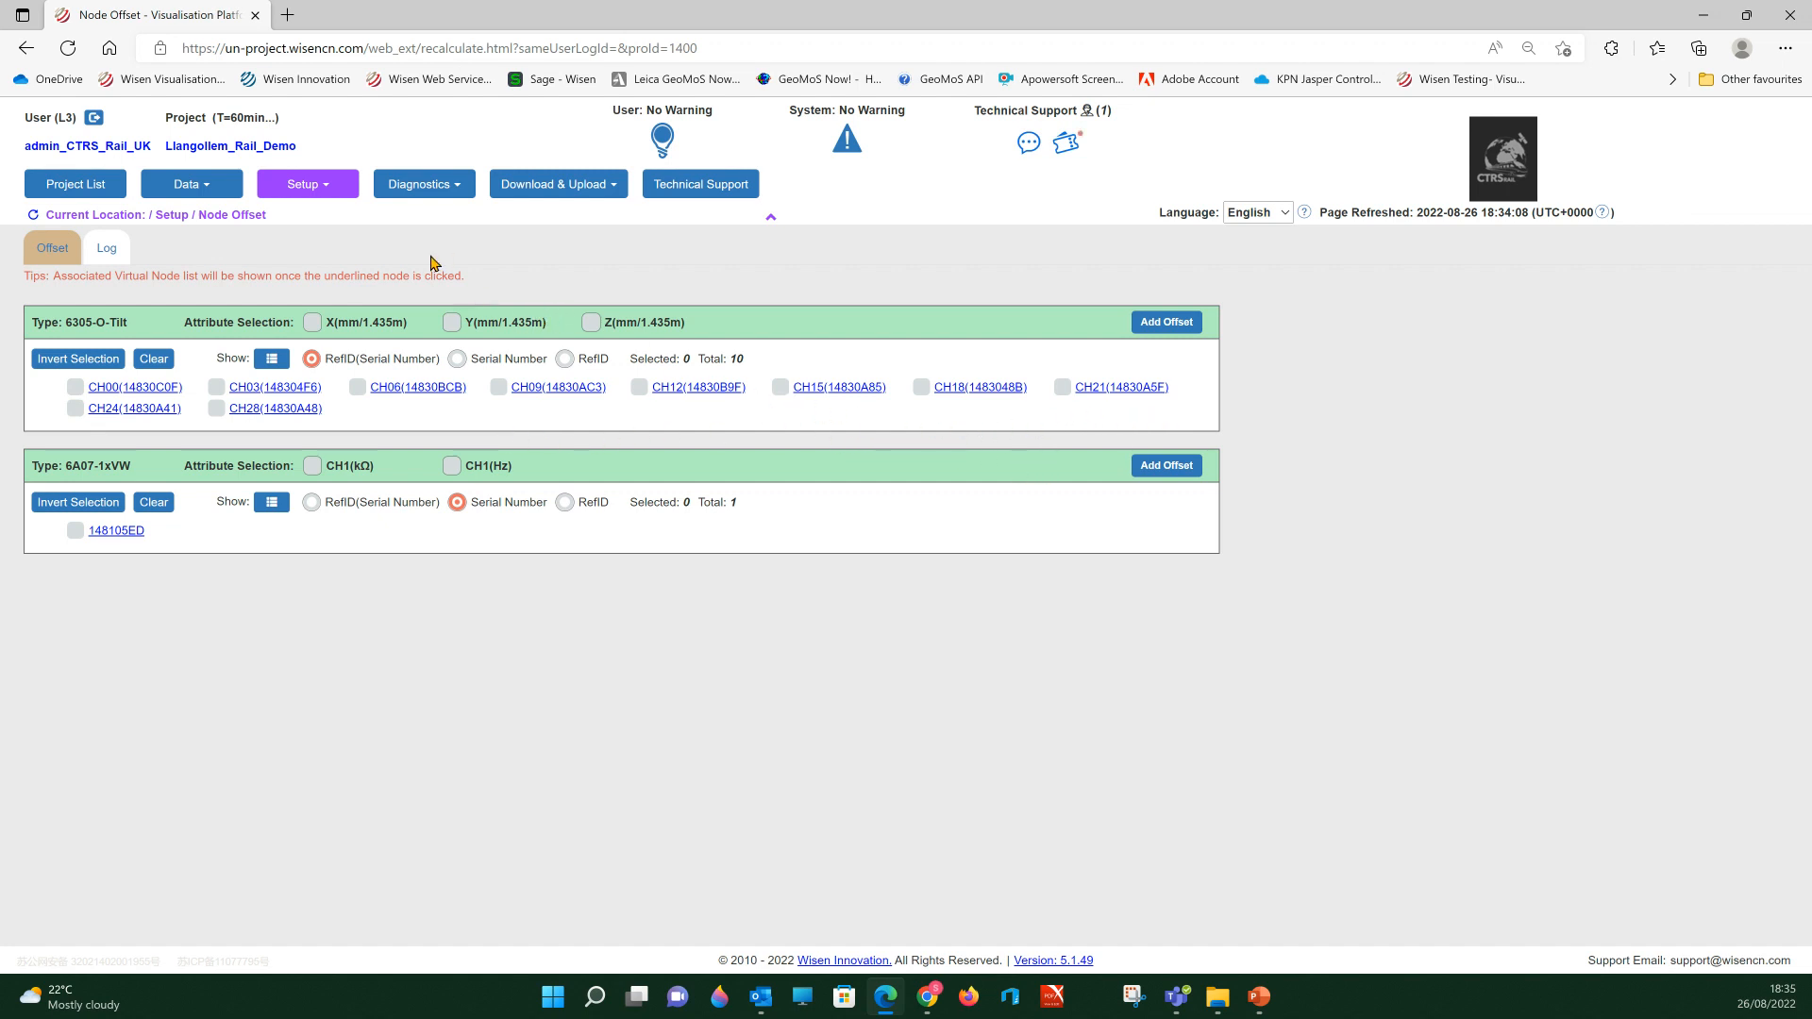
Plot the X (mm/1.435m) readings of tilt node CH00 from the data table over 7 days and examine the peak.
click(204, 194)
click(217, 218)
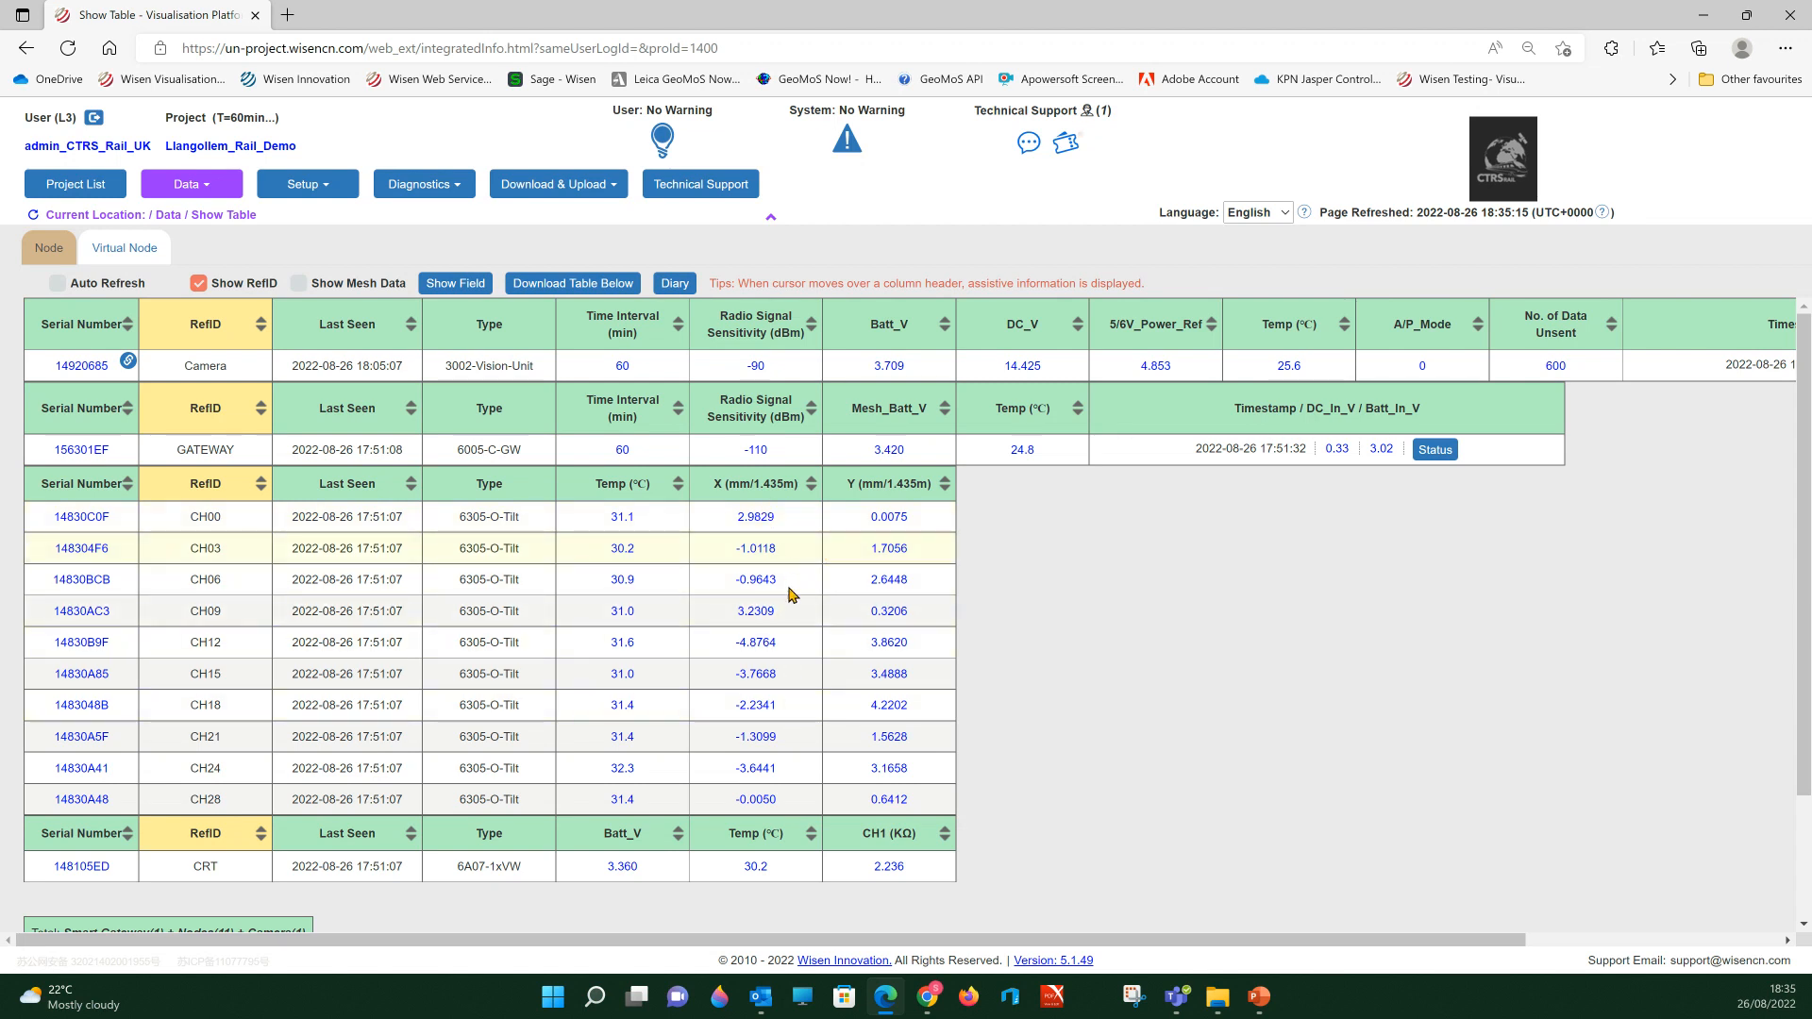
click(756, 517)
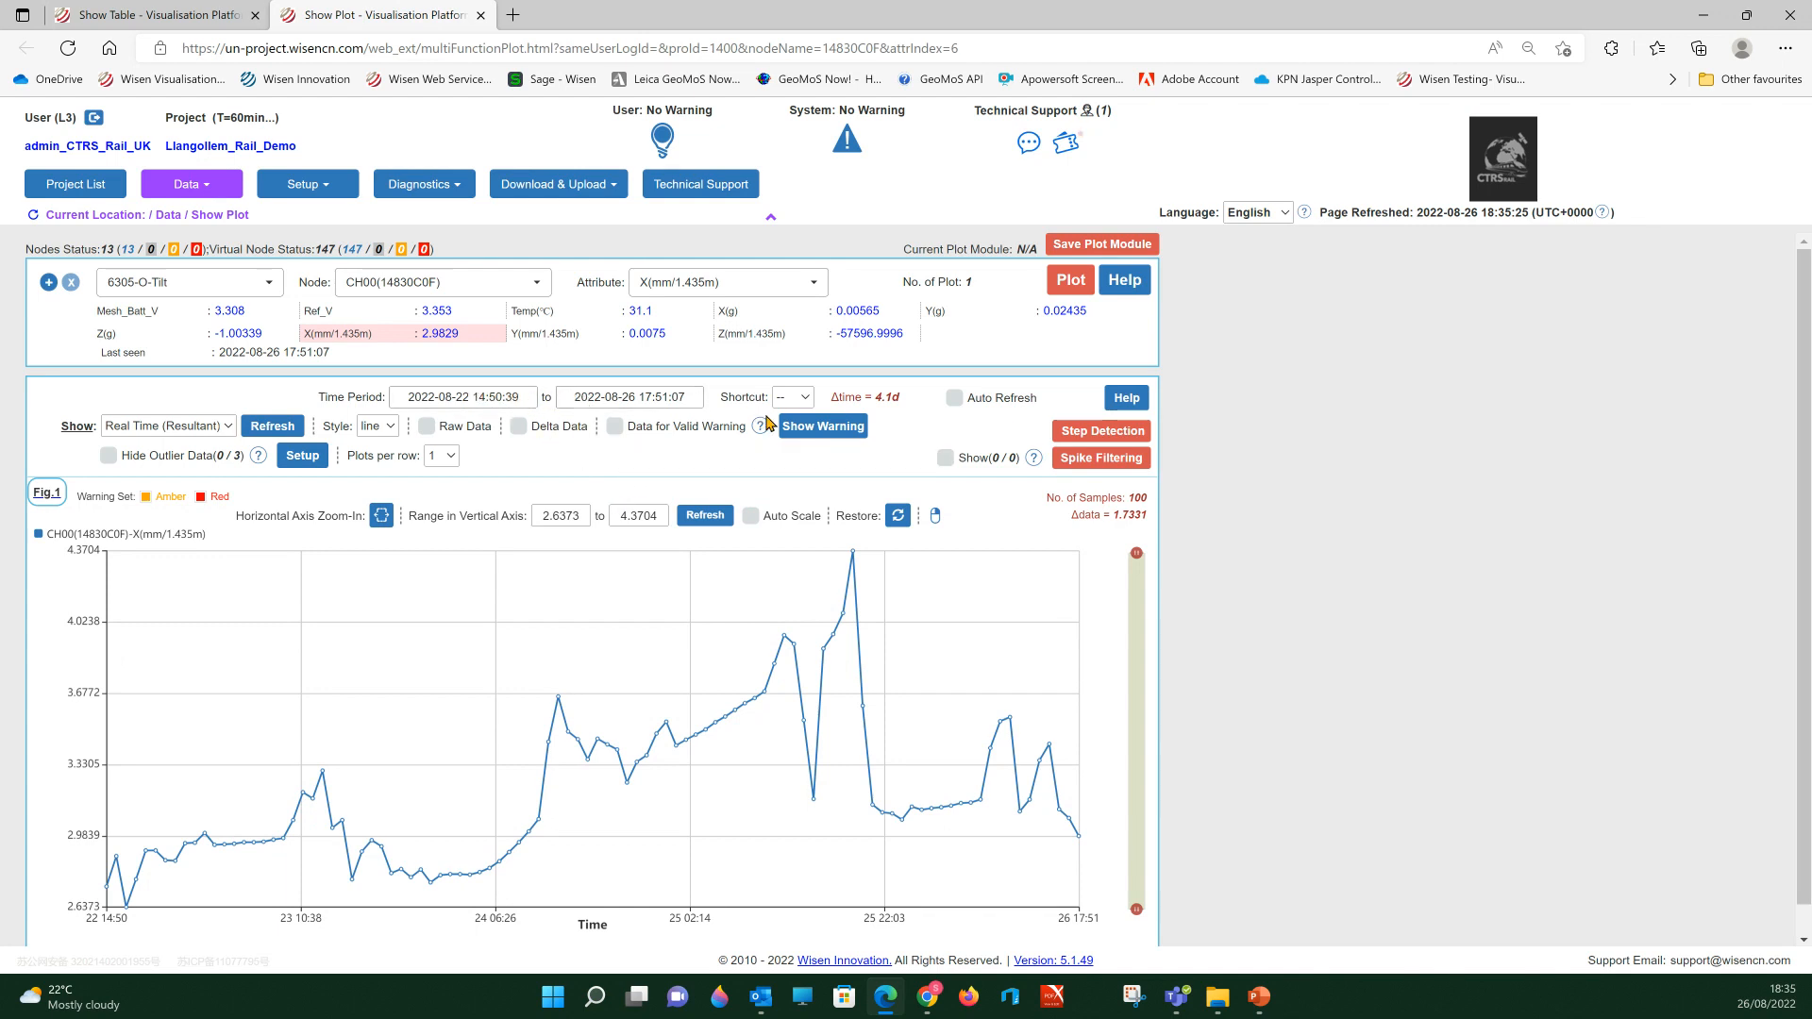
click(790, 398)
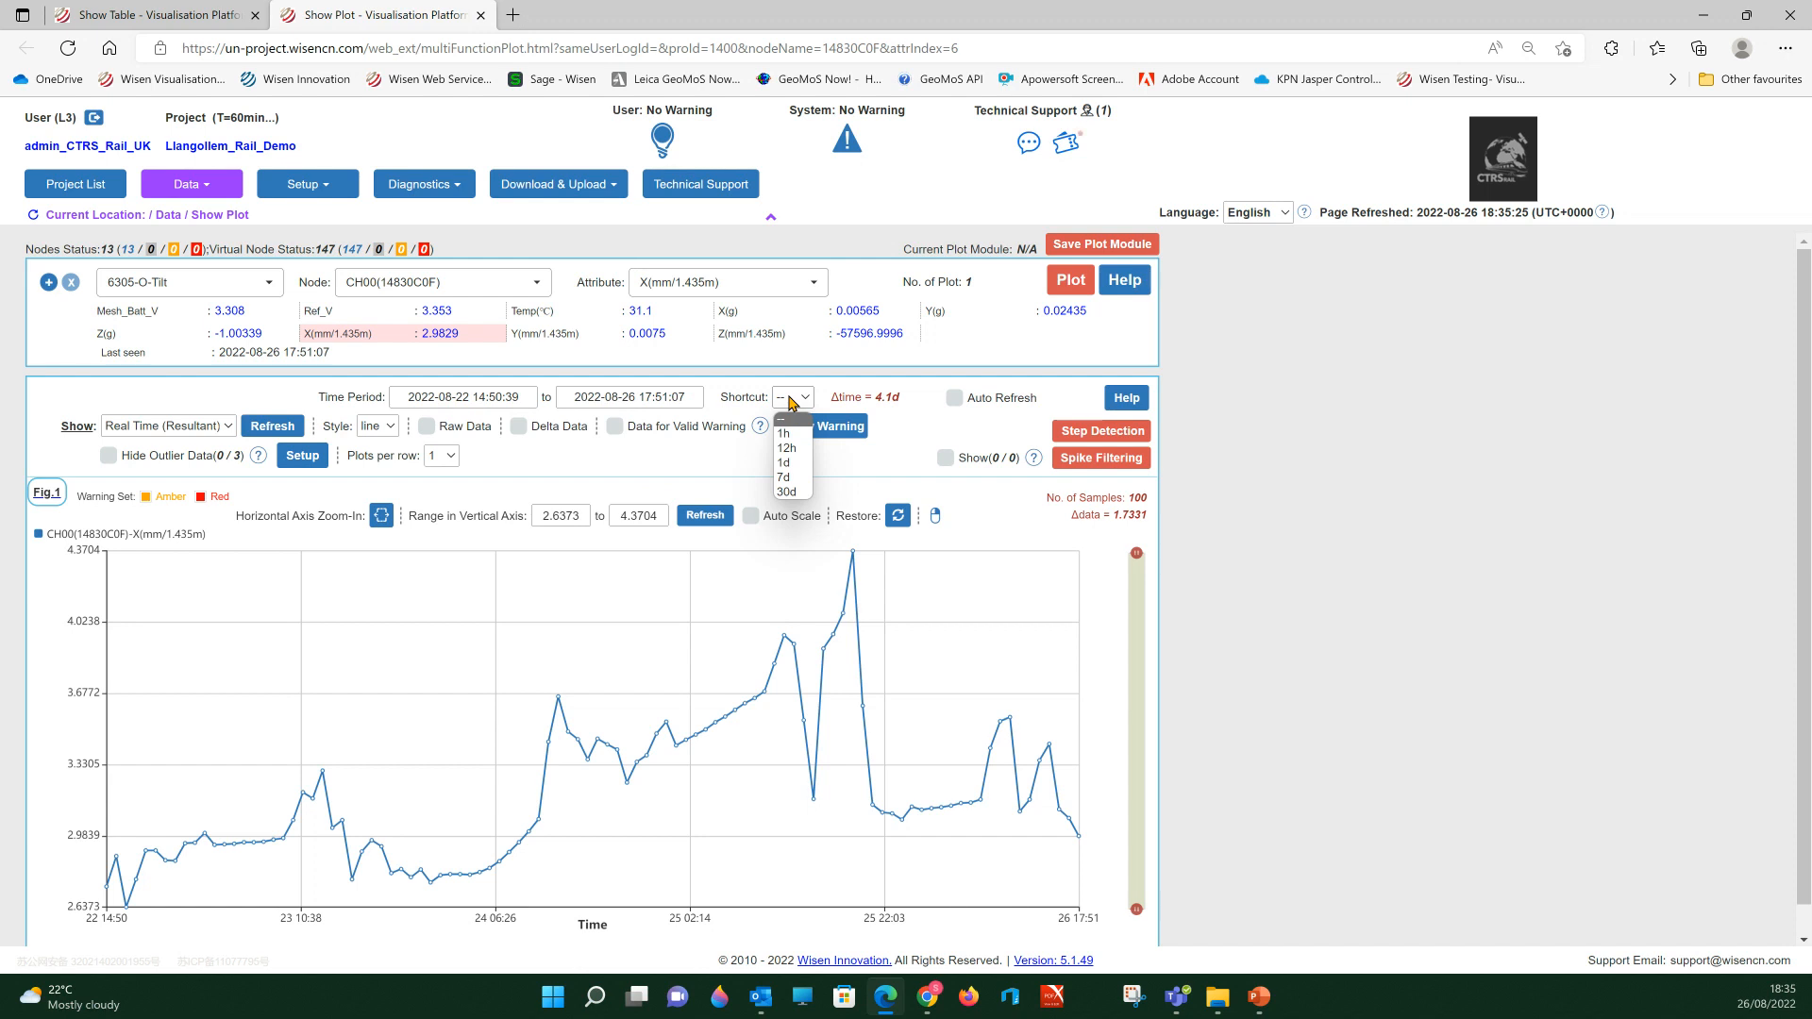
click(791, 479)
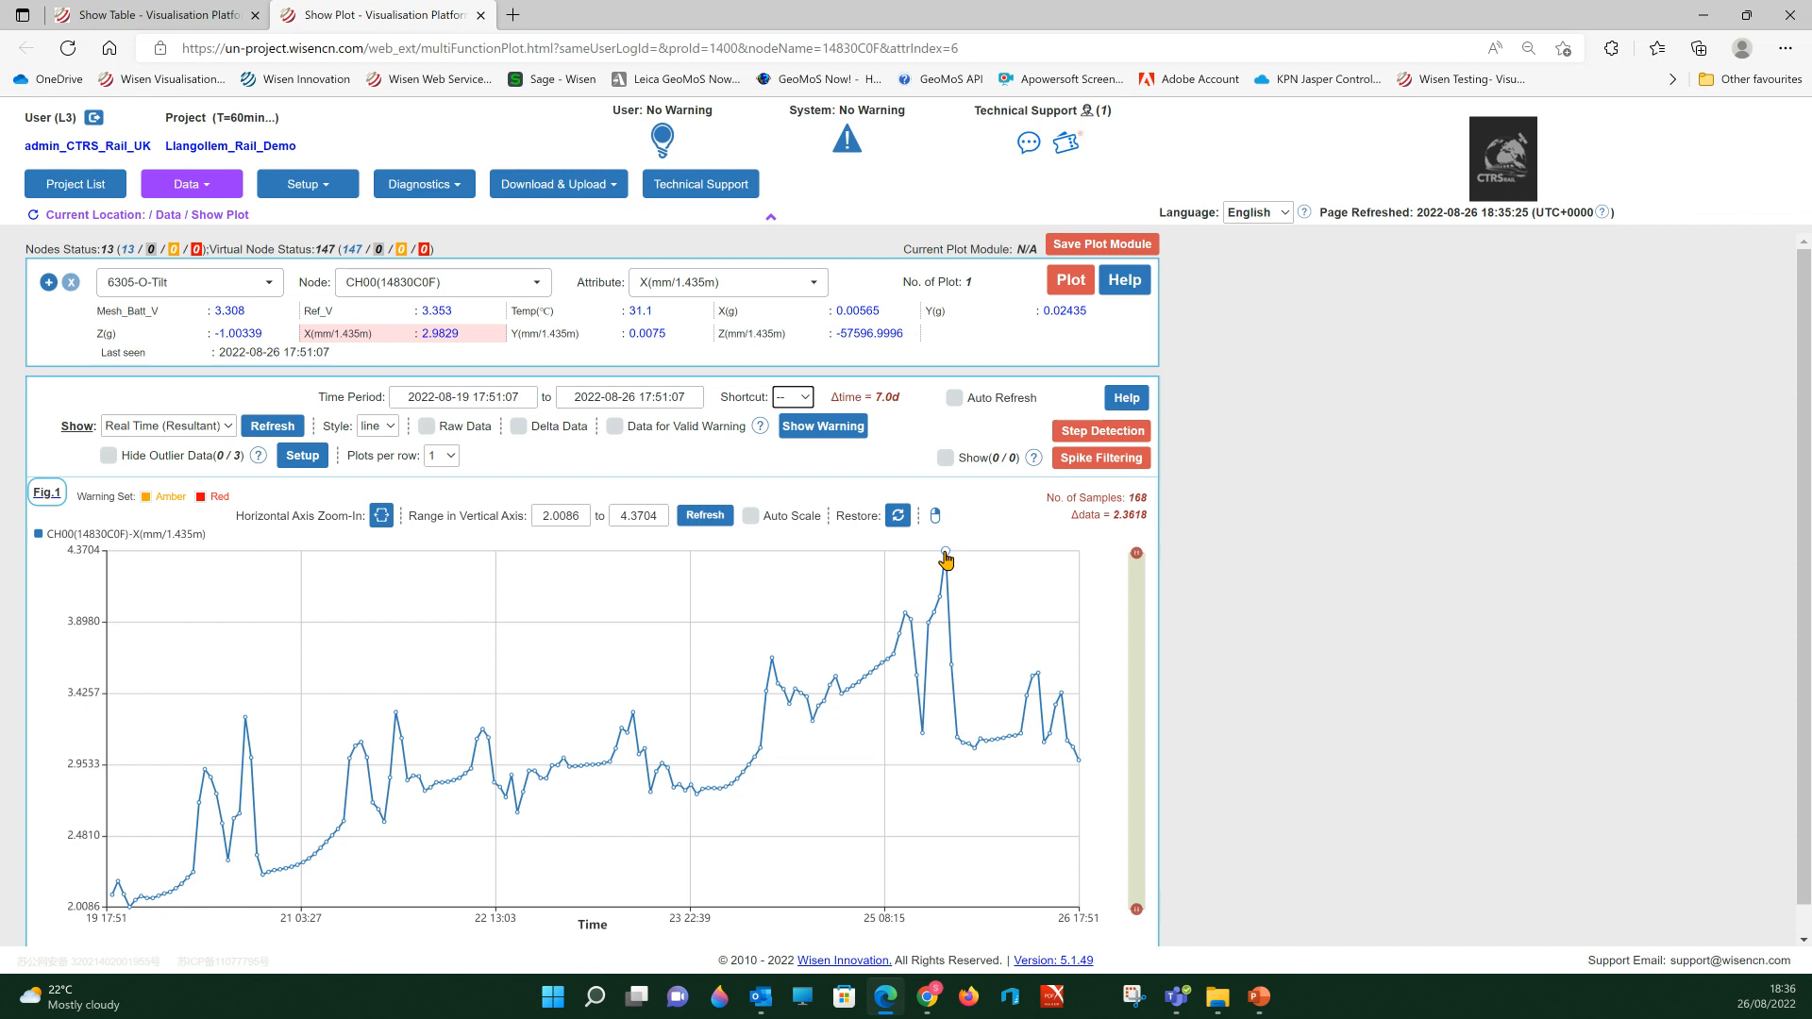
mouse_move(948, 561)
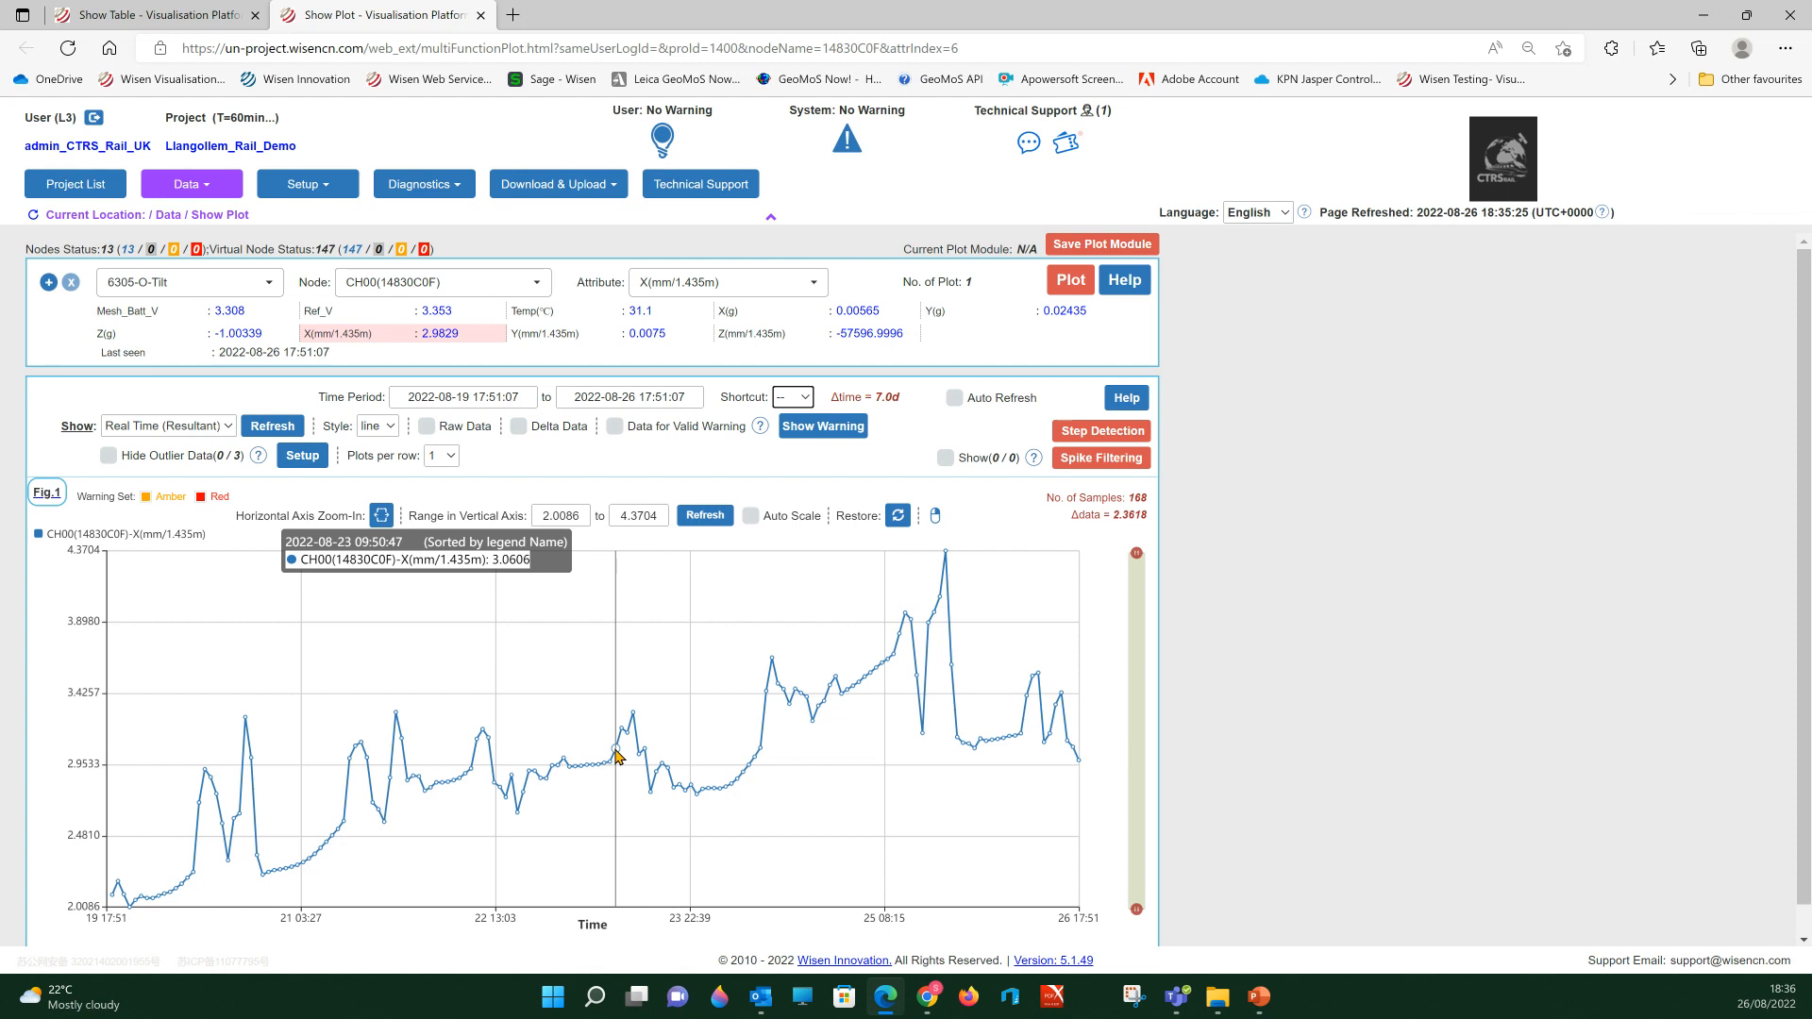
Add a railway line named Up_Main in the Railway Model setup.
click(317, 191)
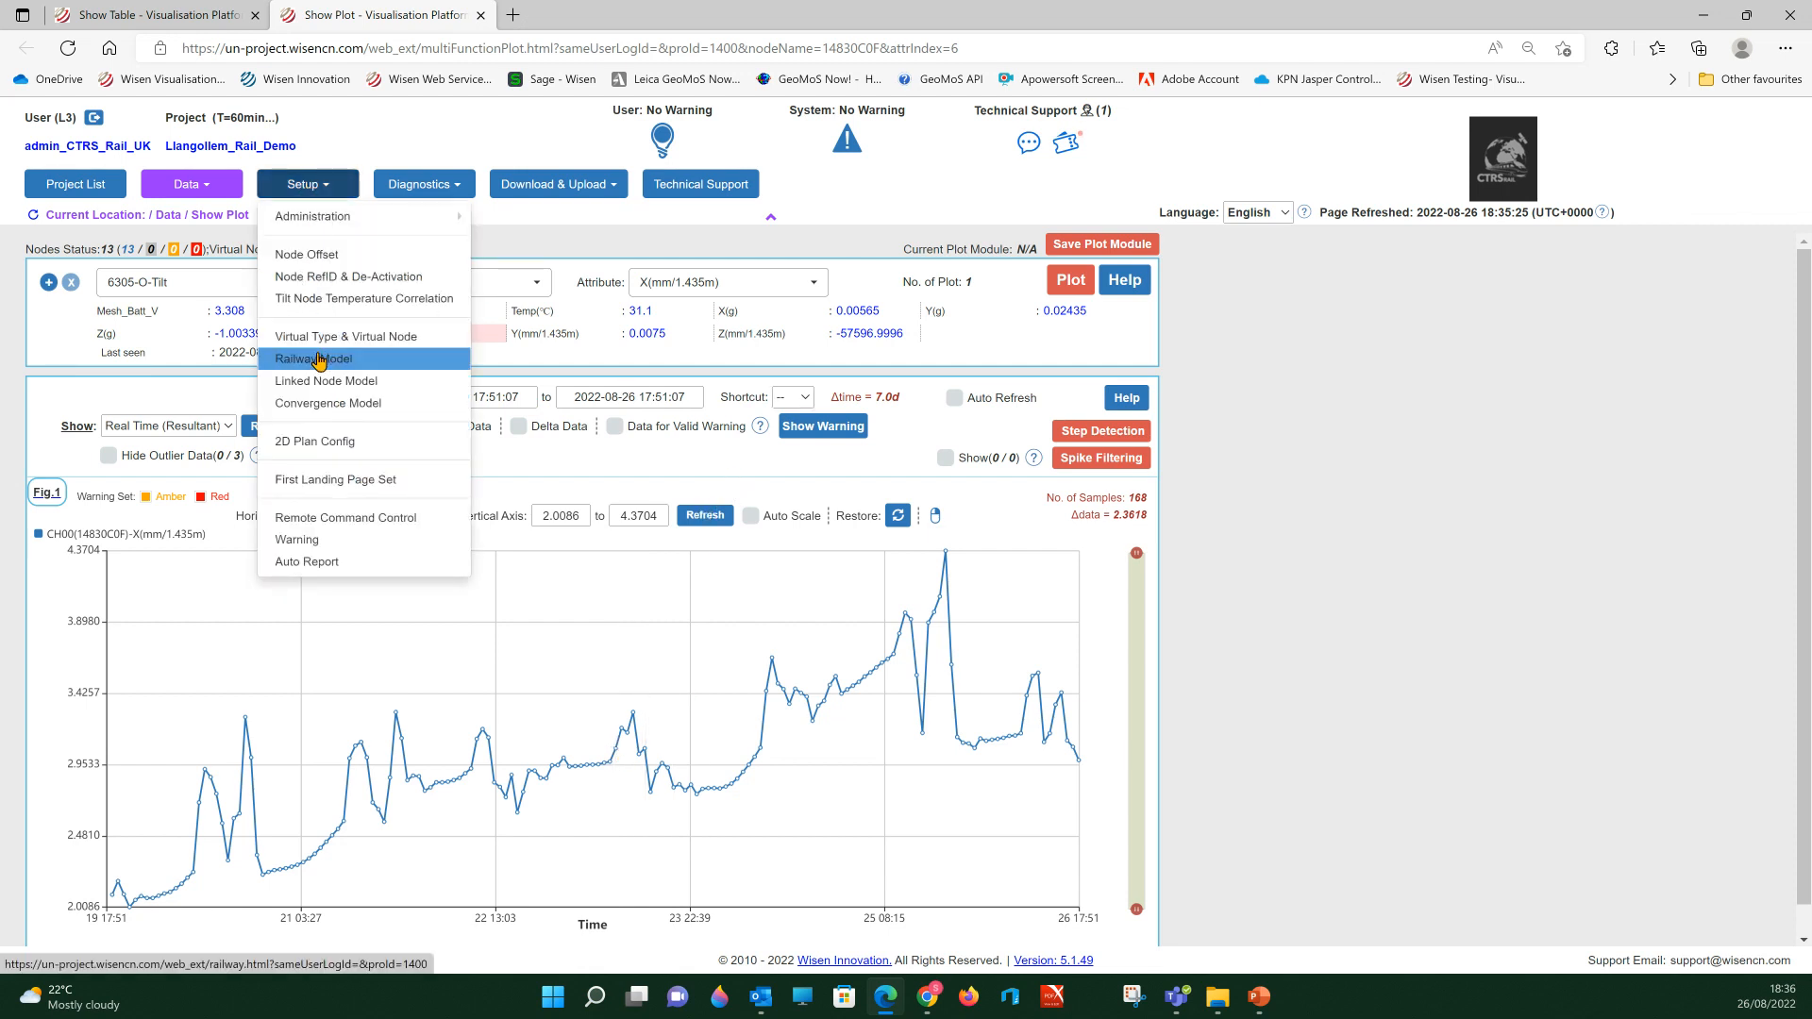
click(317, 359)
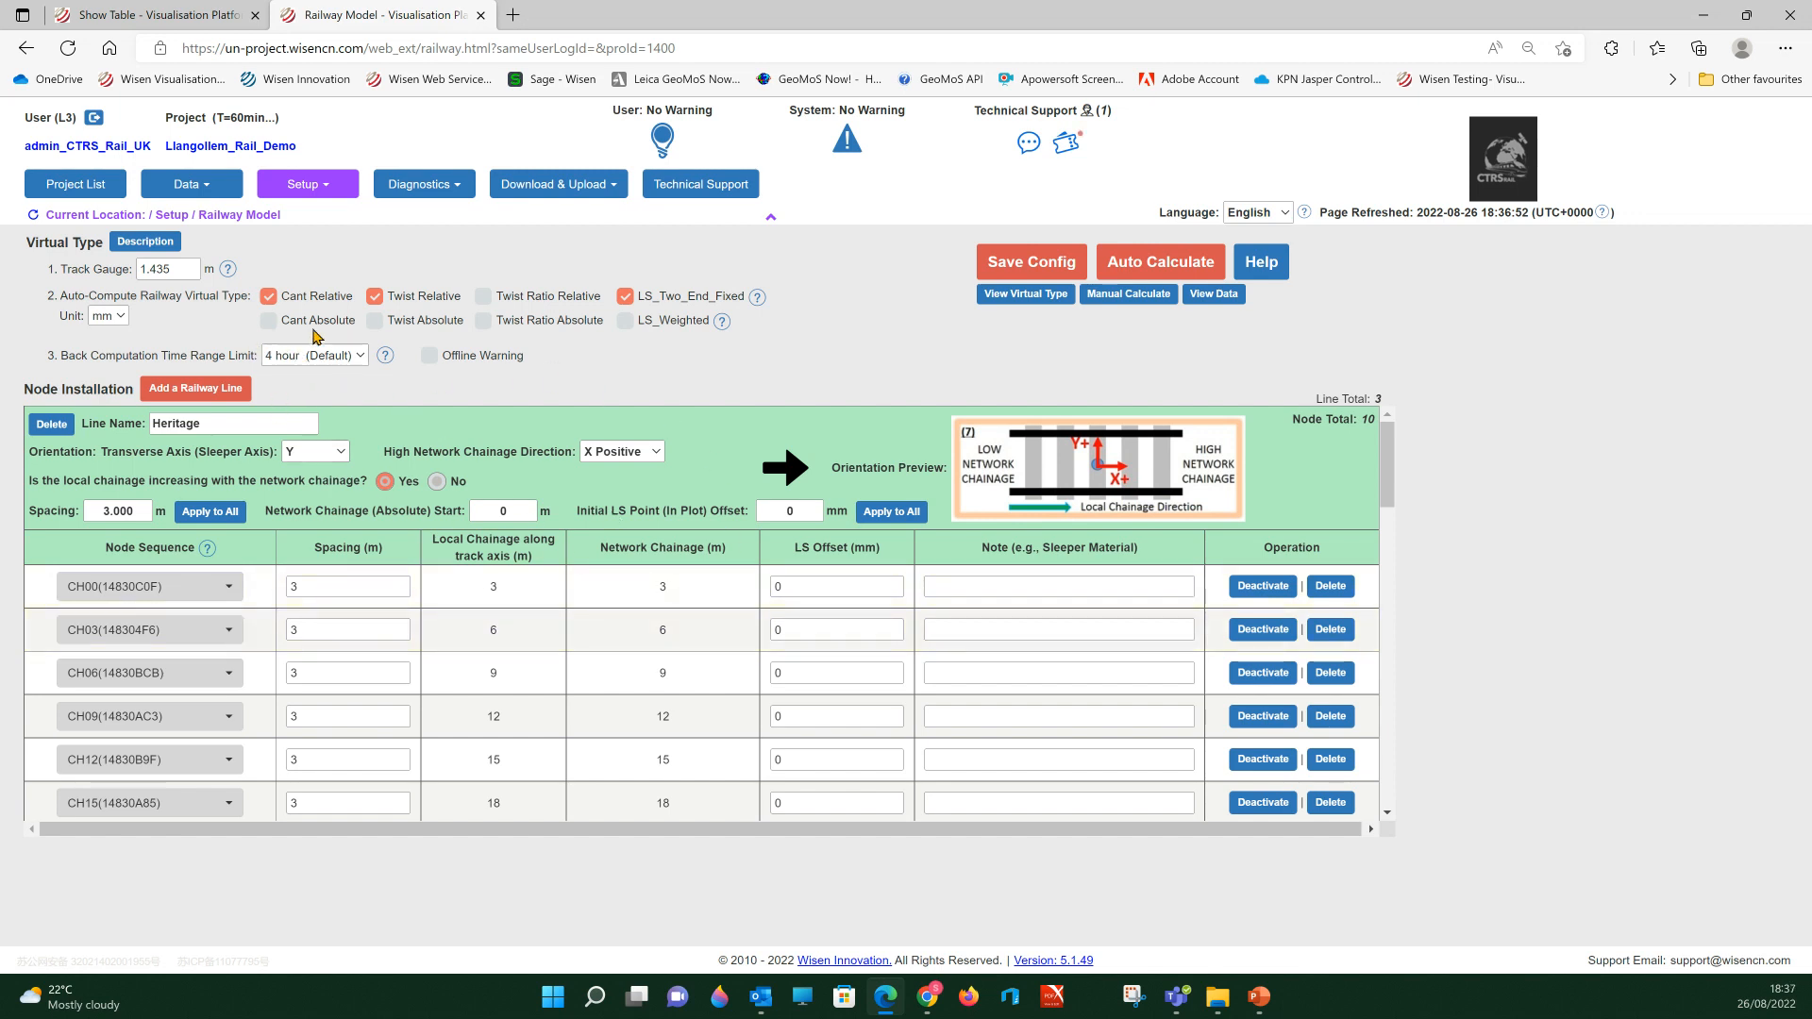
click(206, 397)
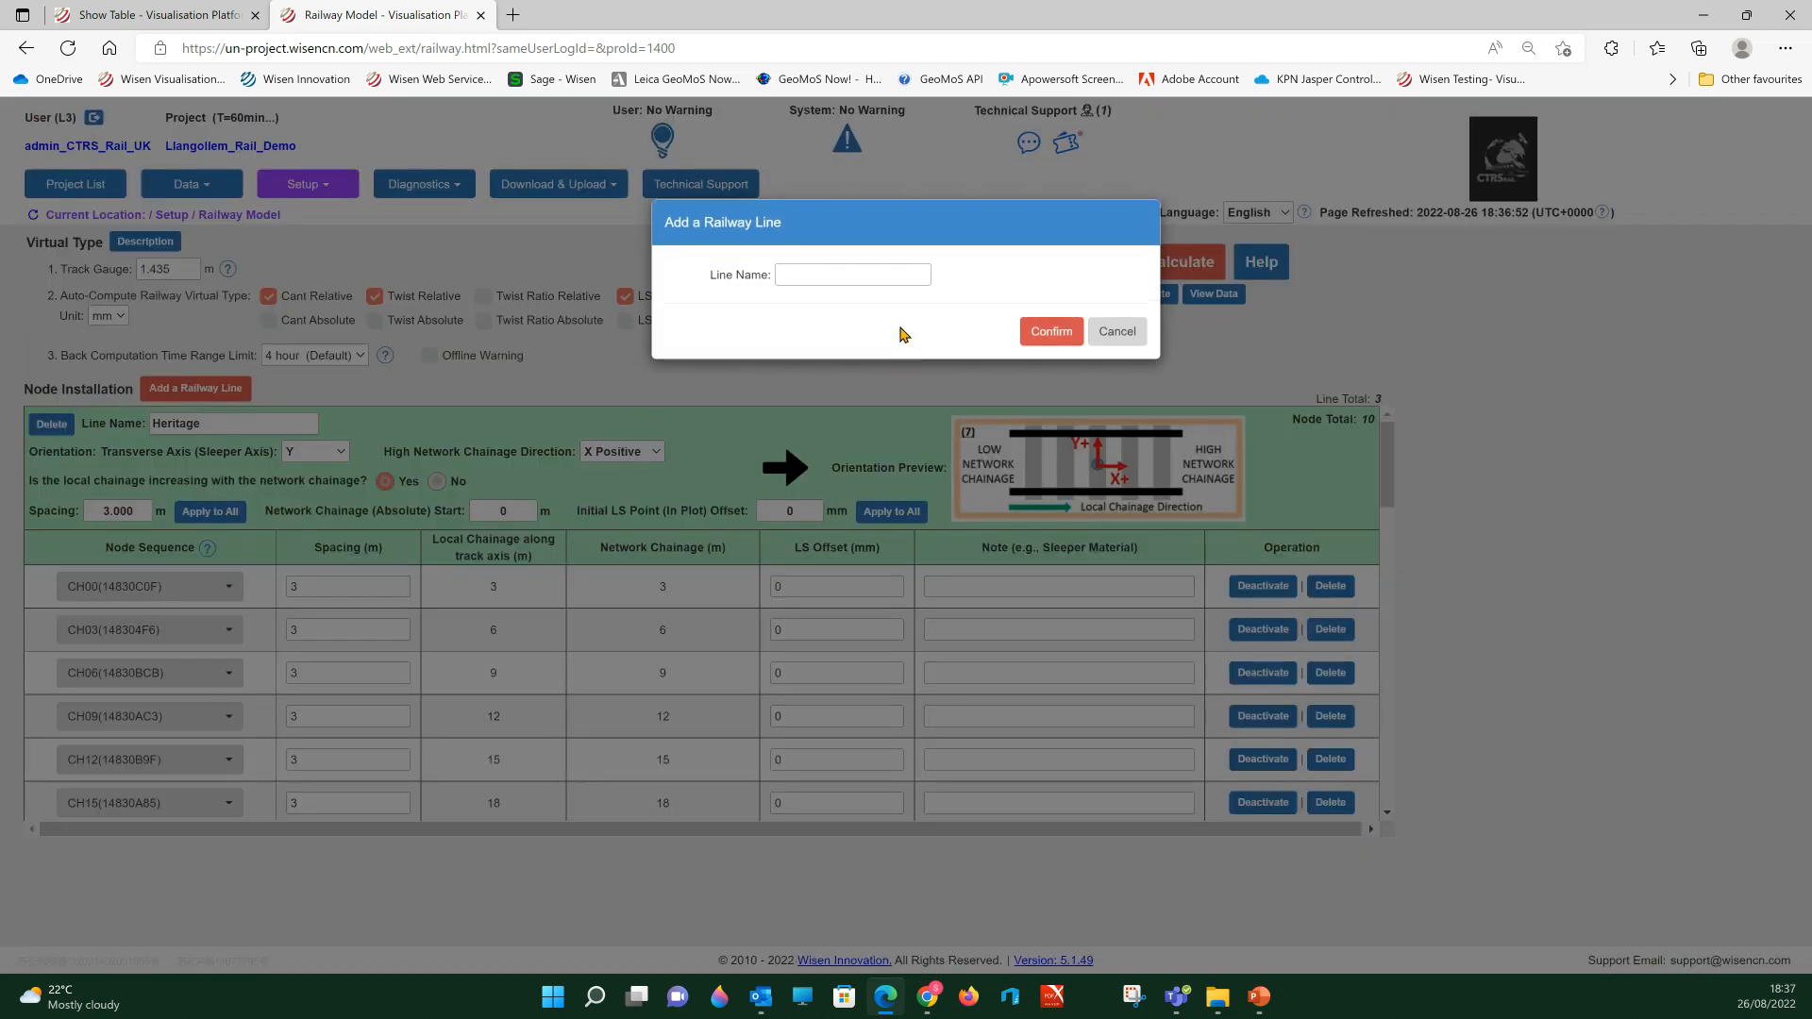
click(853, 277)
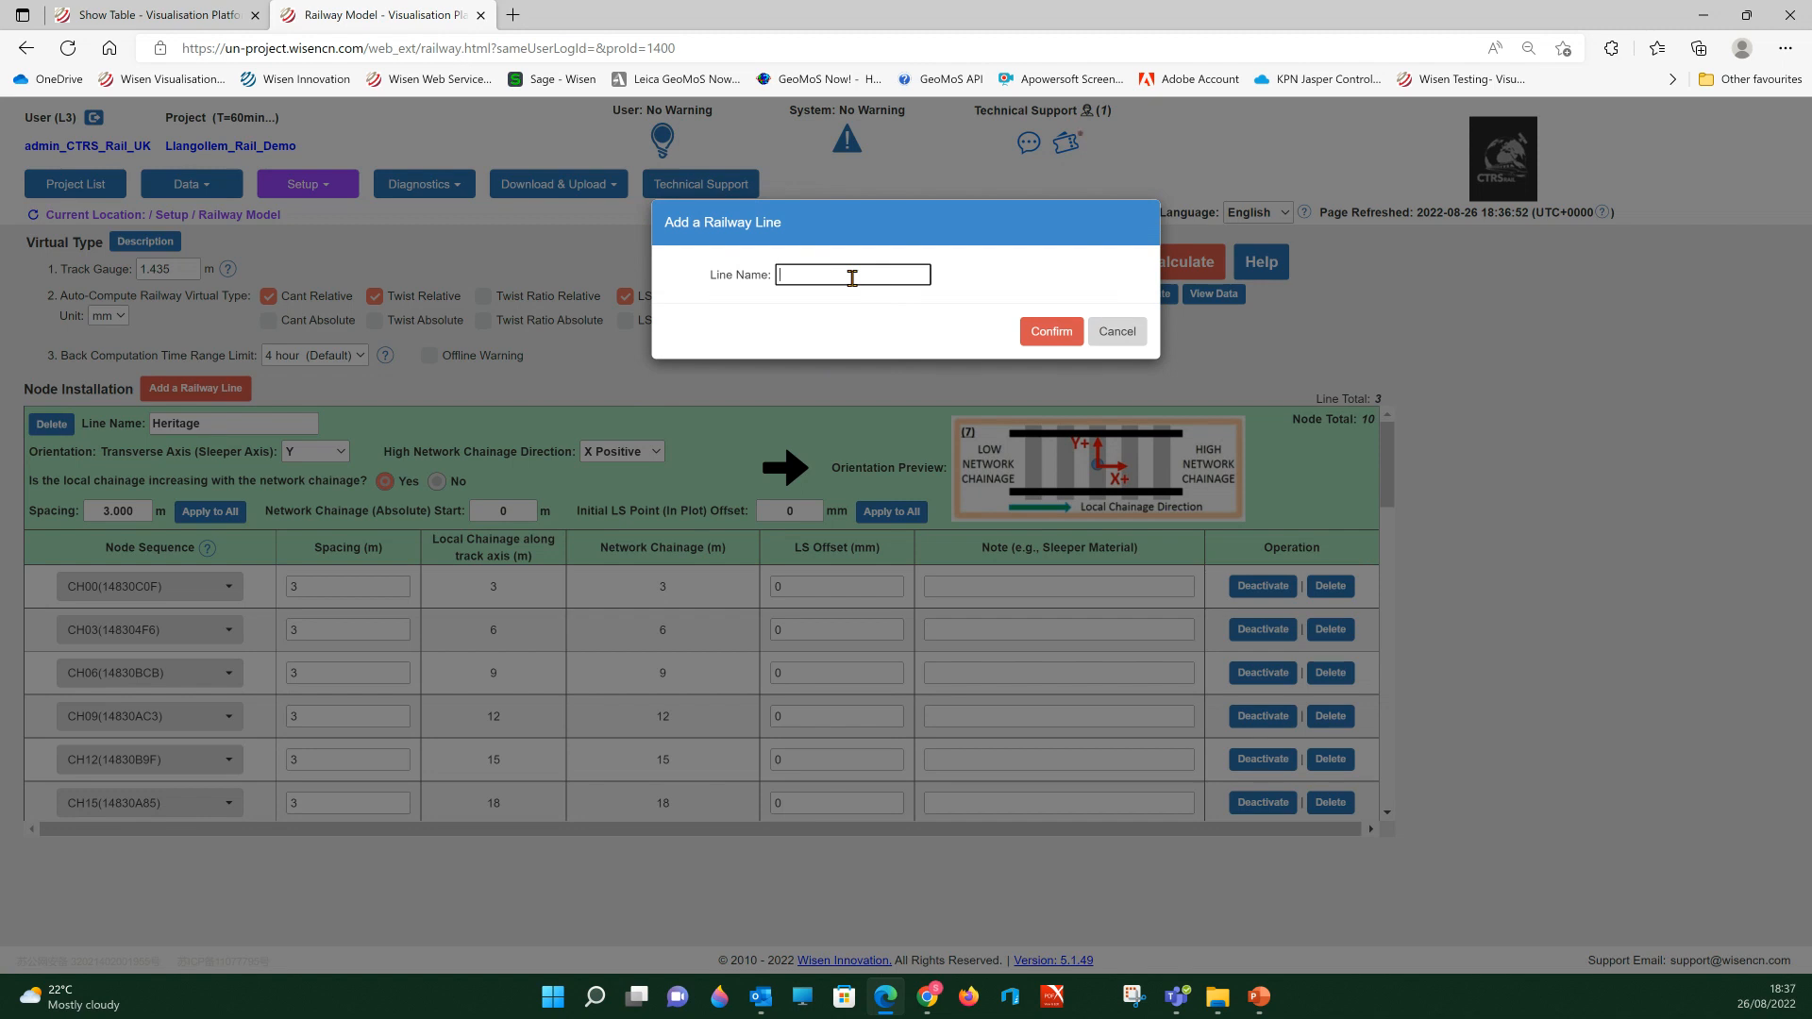
text(U)
text(P-Mai)
key(BackSpace)
key(BackSpace)
key(BackSpace)
key(BackSpace)
text(p_Main)
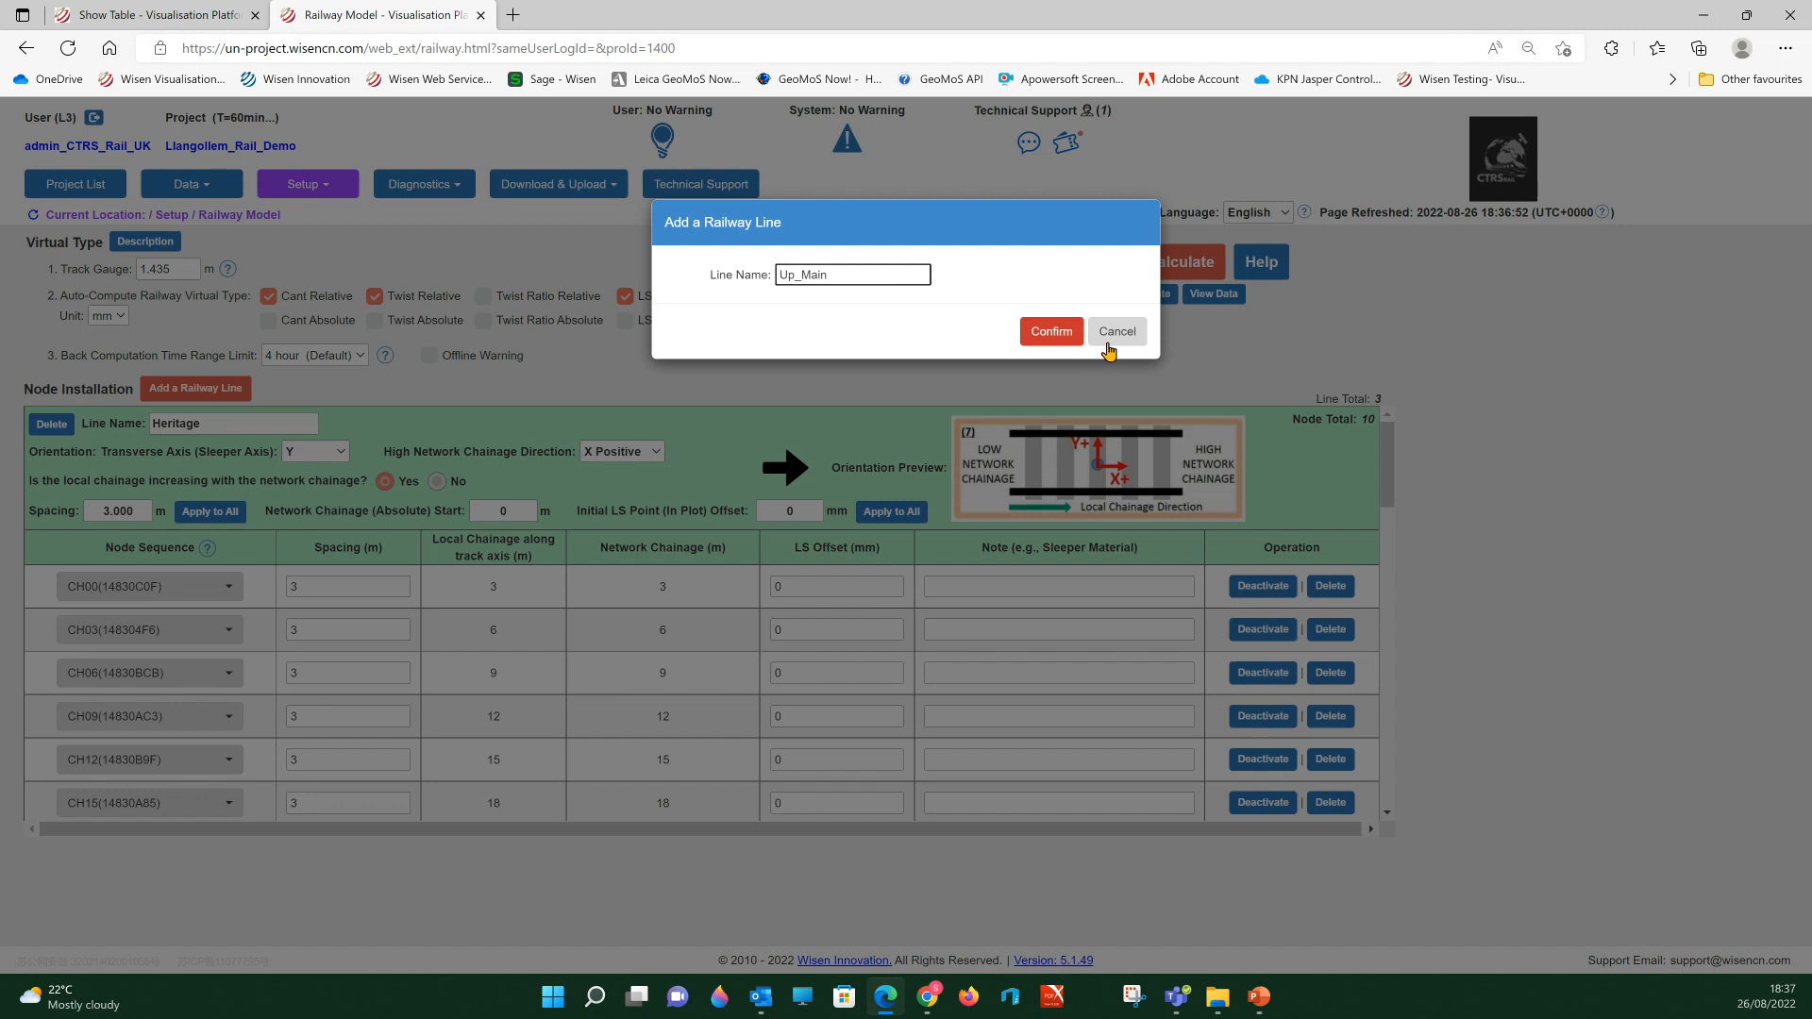
click(1057, 332)
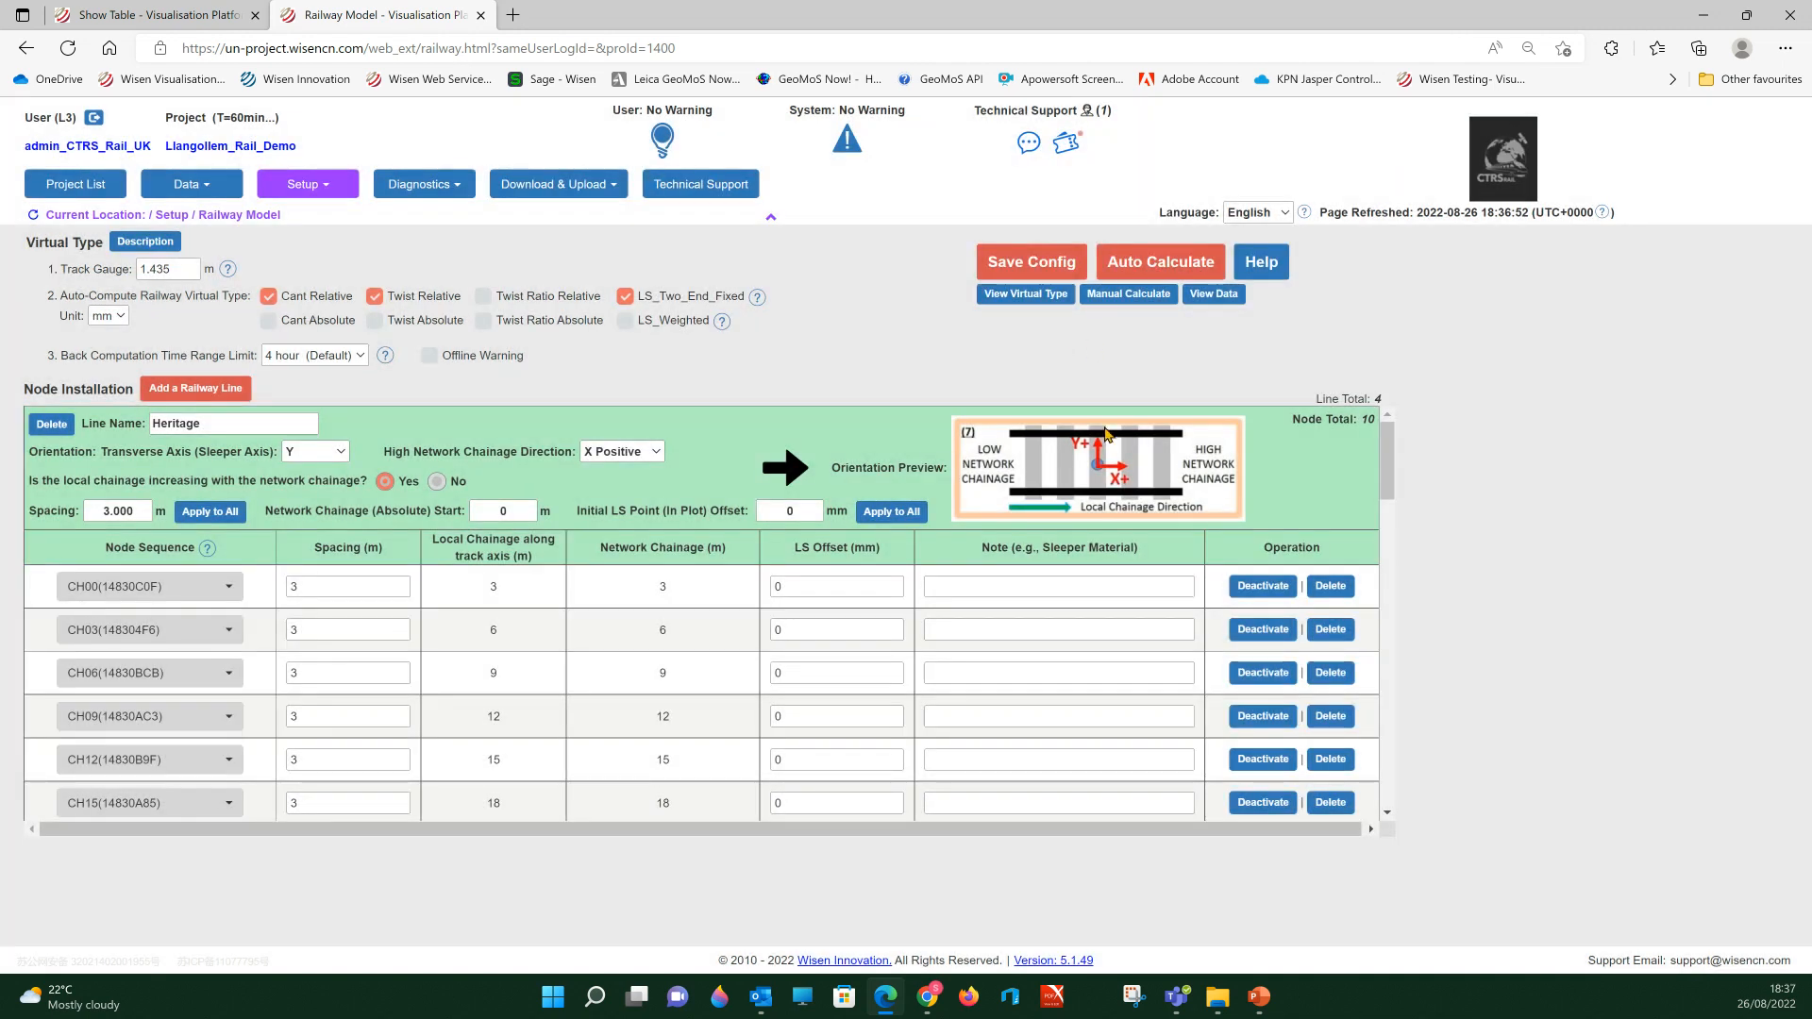
Examine the Up_Main line's orientation settings and the available high network chainage directions.
scroll(860, 693, down, 5)
scroll(862, 699, down, 5)
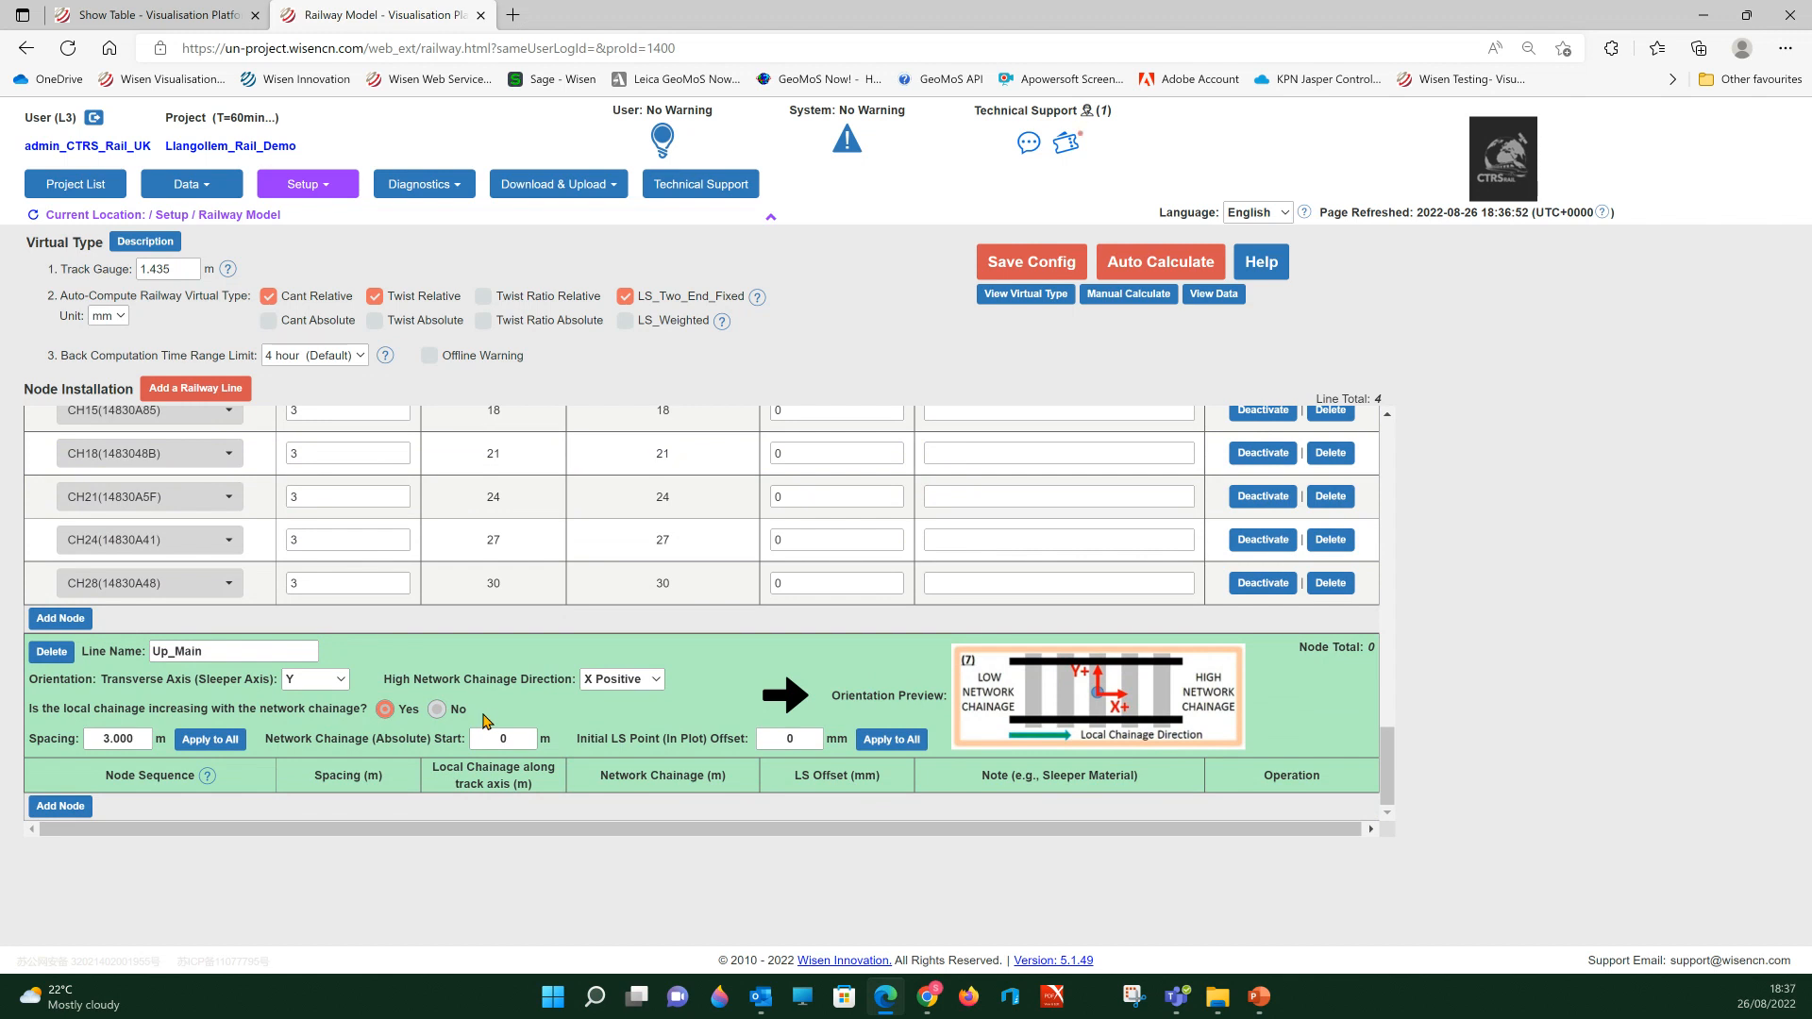
scroll(514, 706, up, 1)
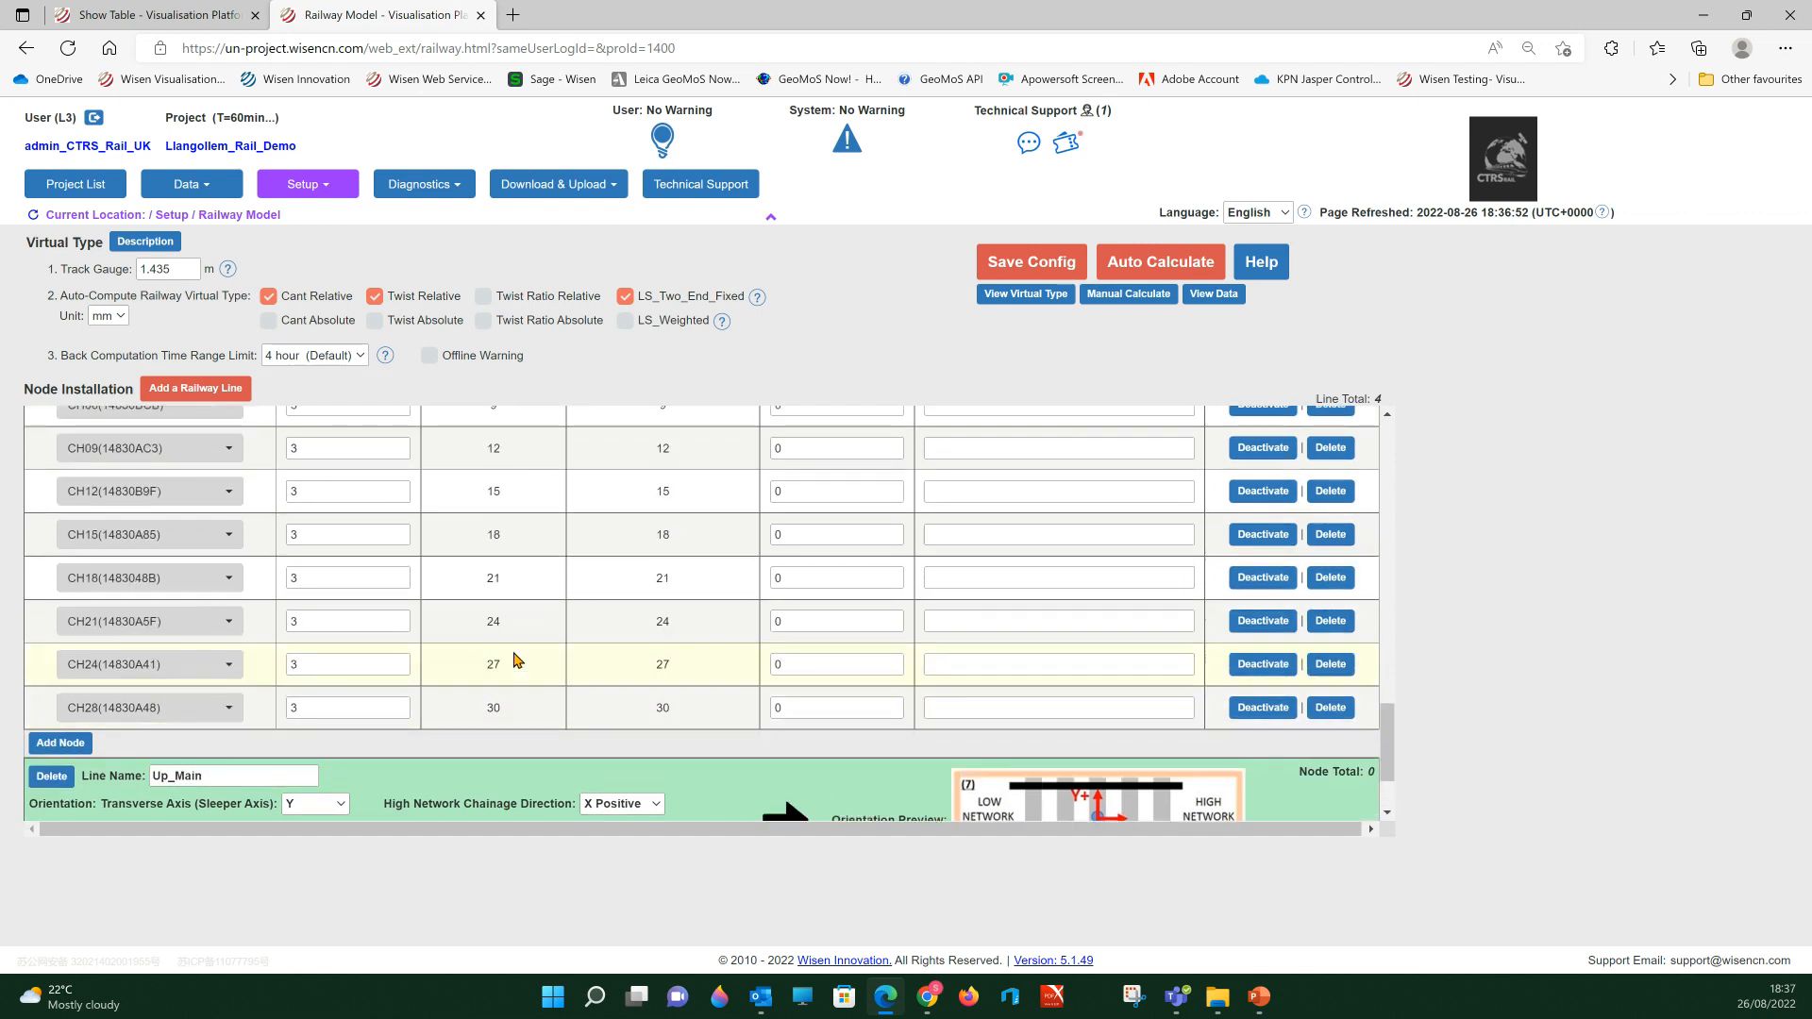
scroll(517, 660, down, 2)
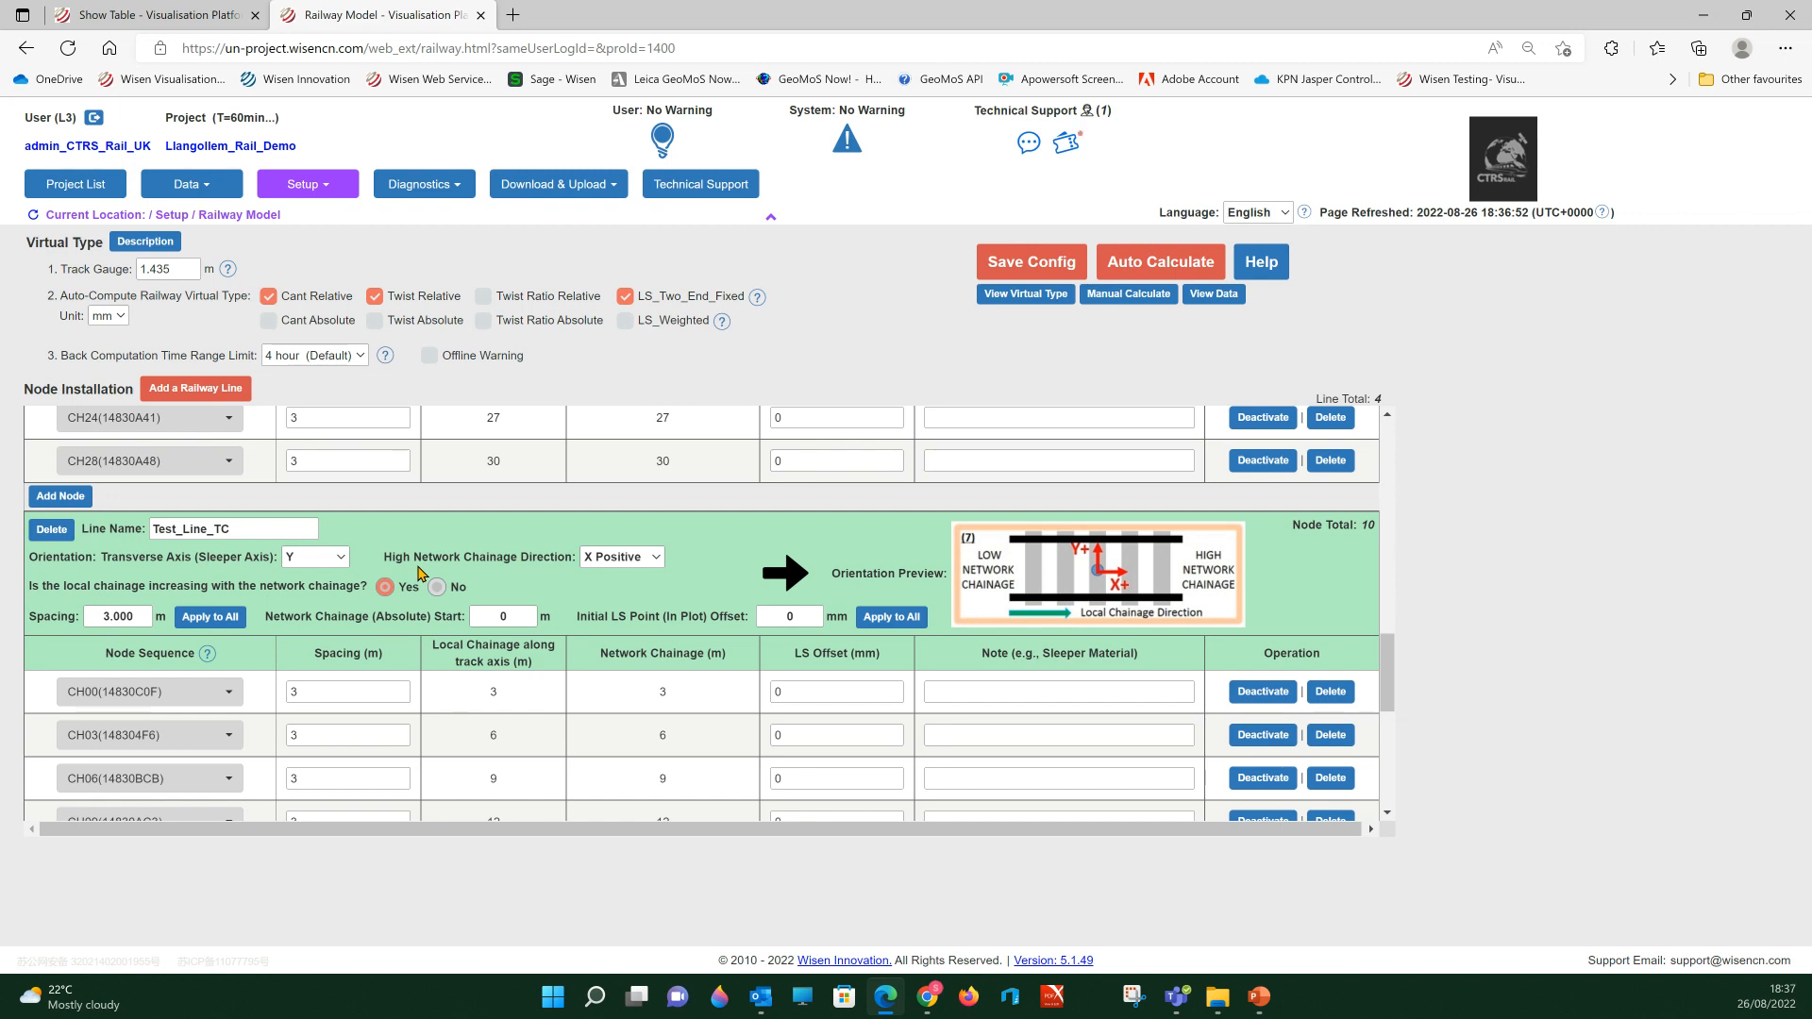
scroll(587, 590, down, 5)
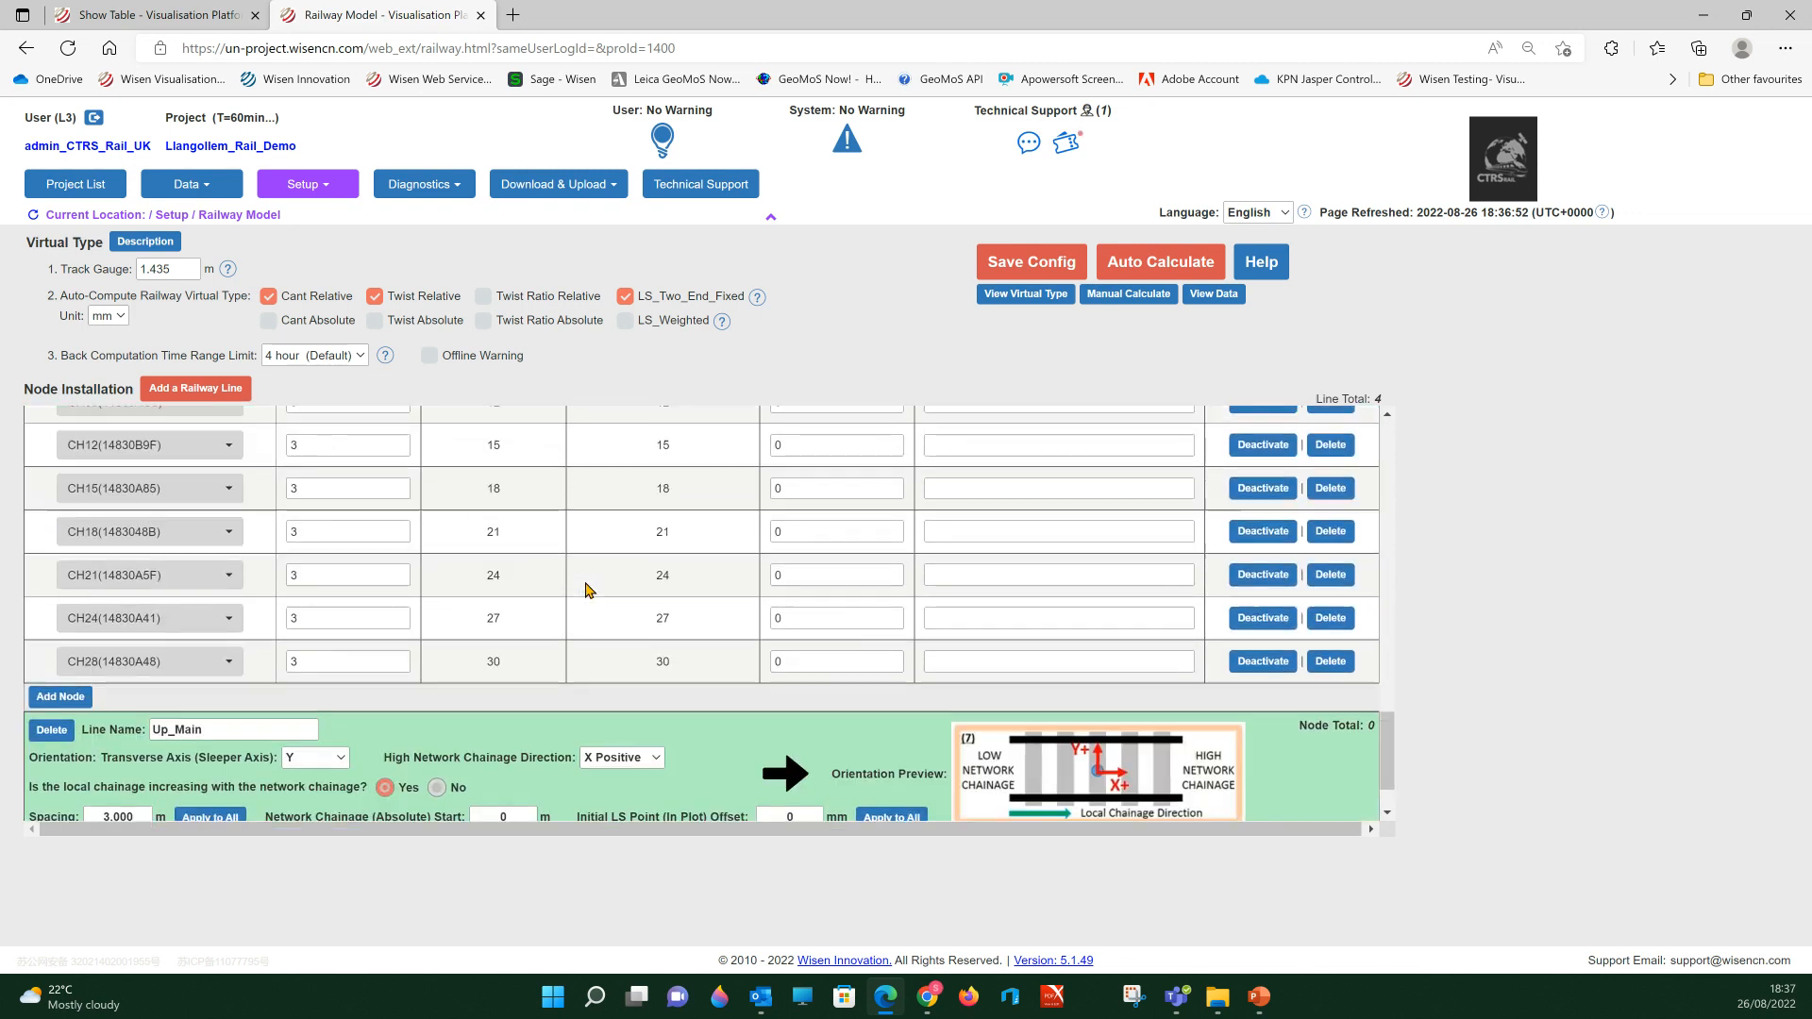
scroll(587, 589, down, 2)
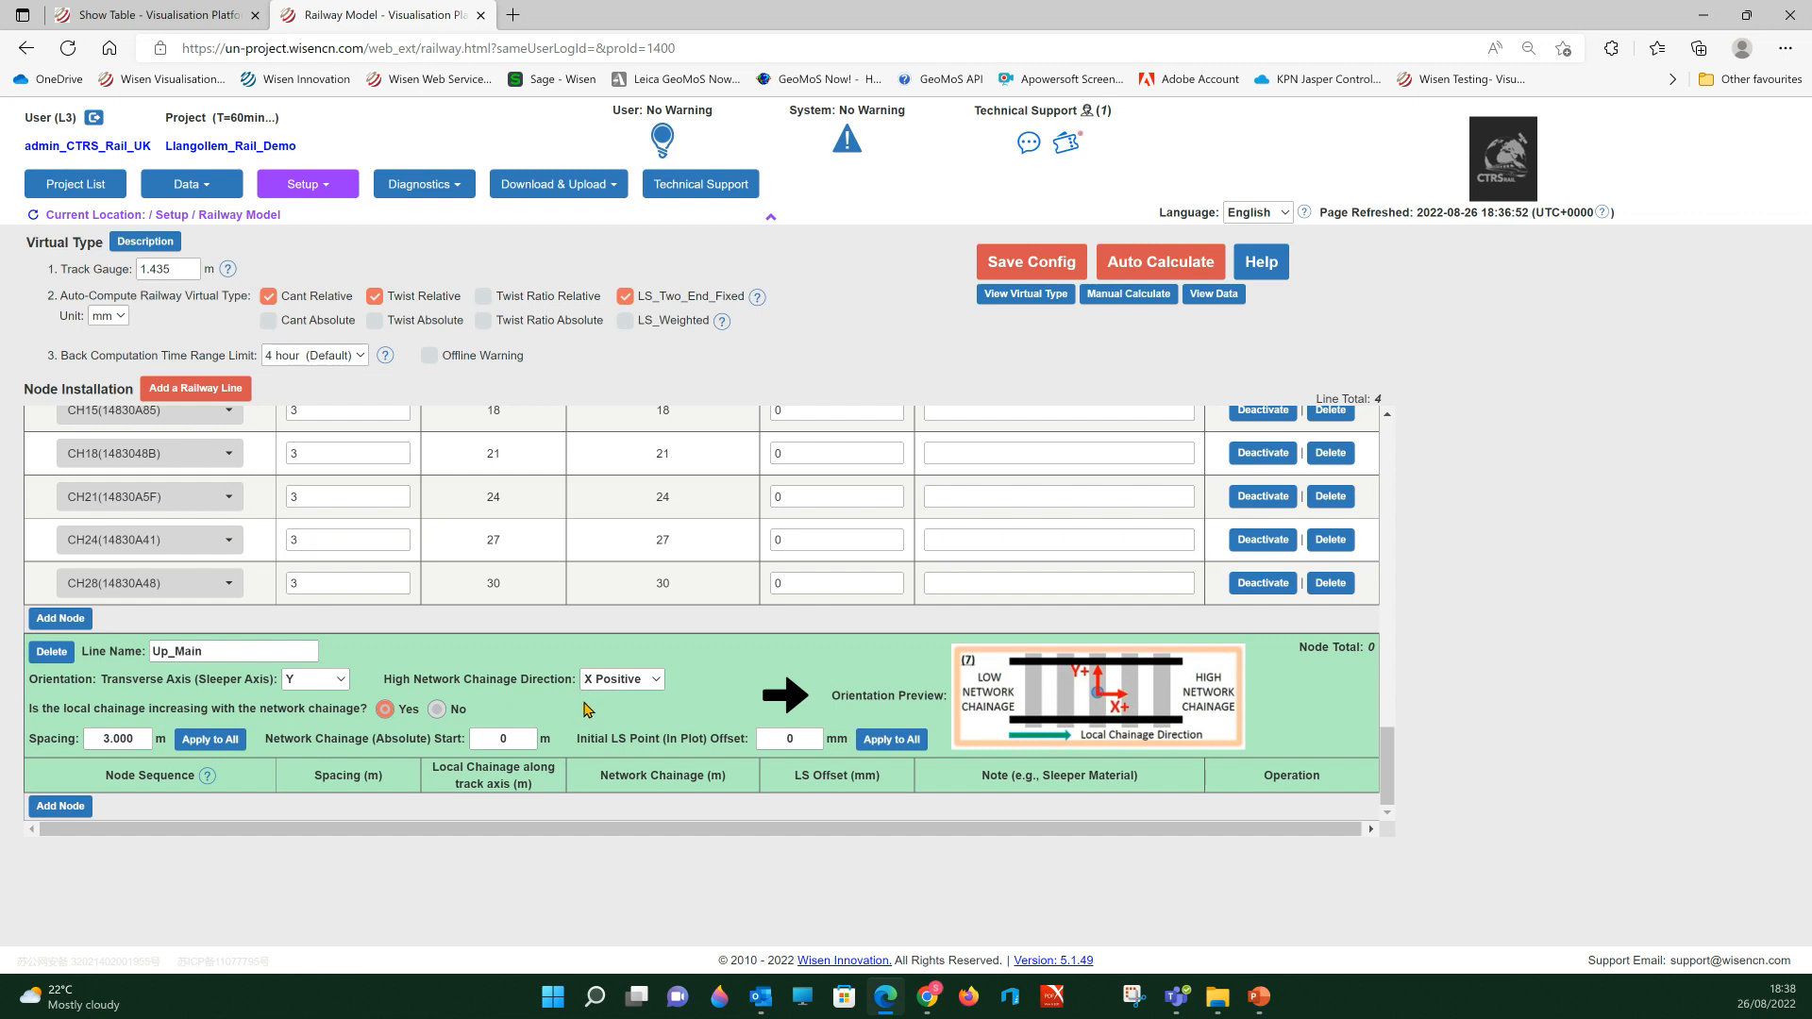
click(641, 681)
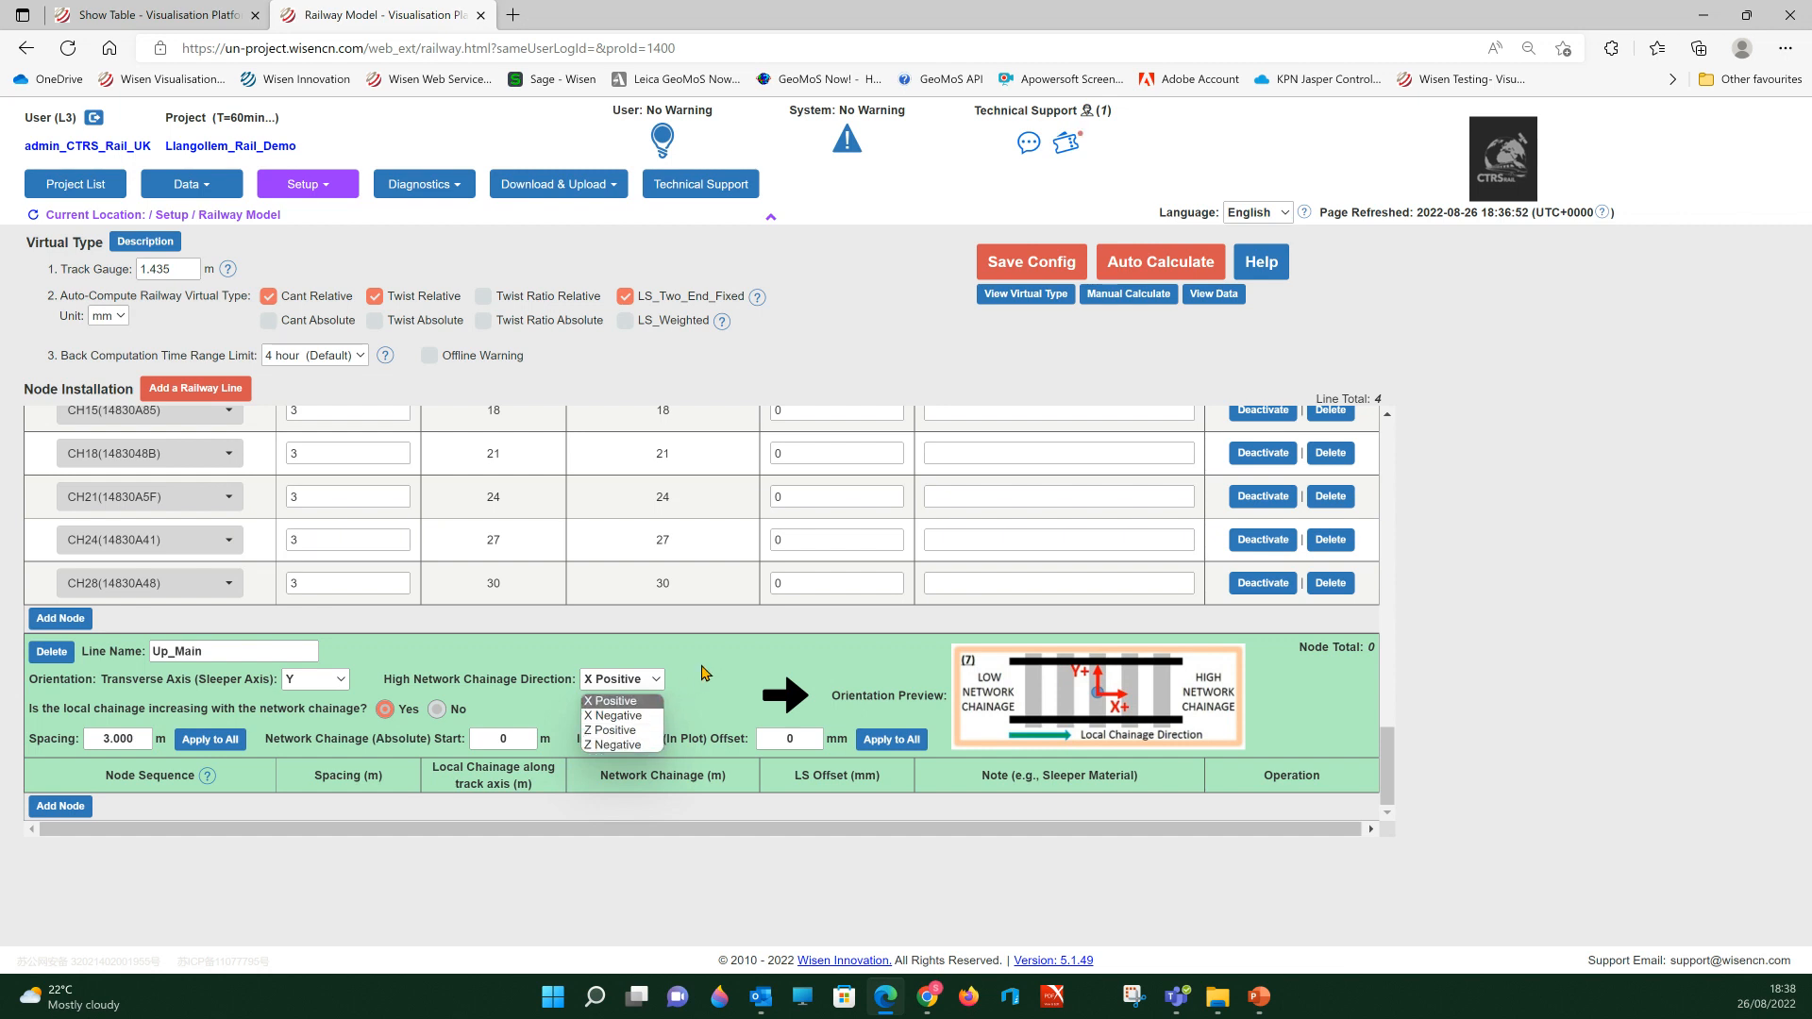
click(721, 665)
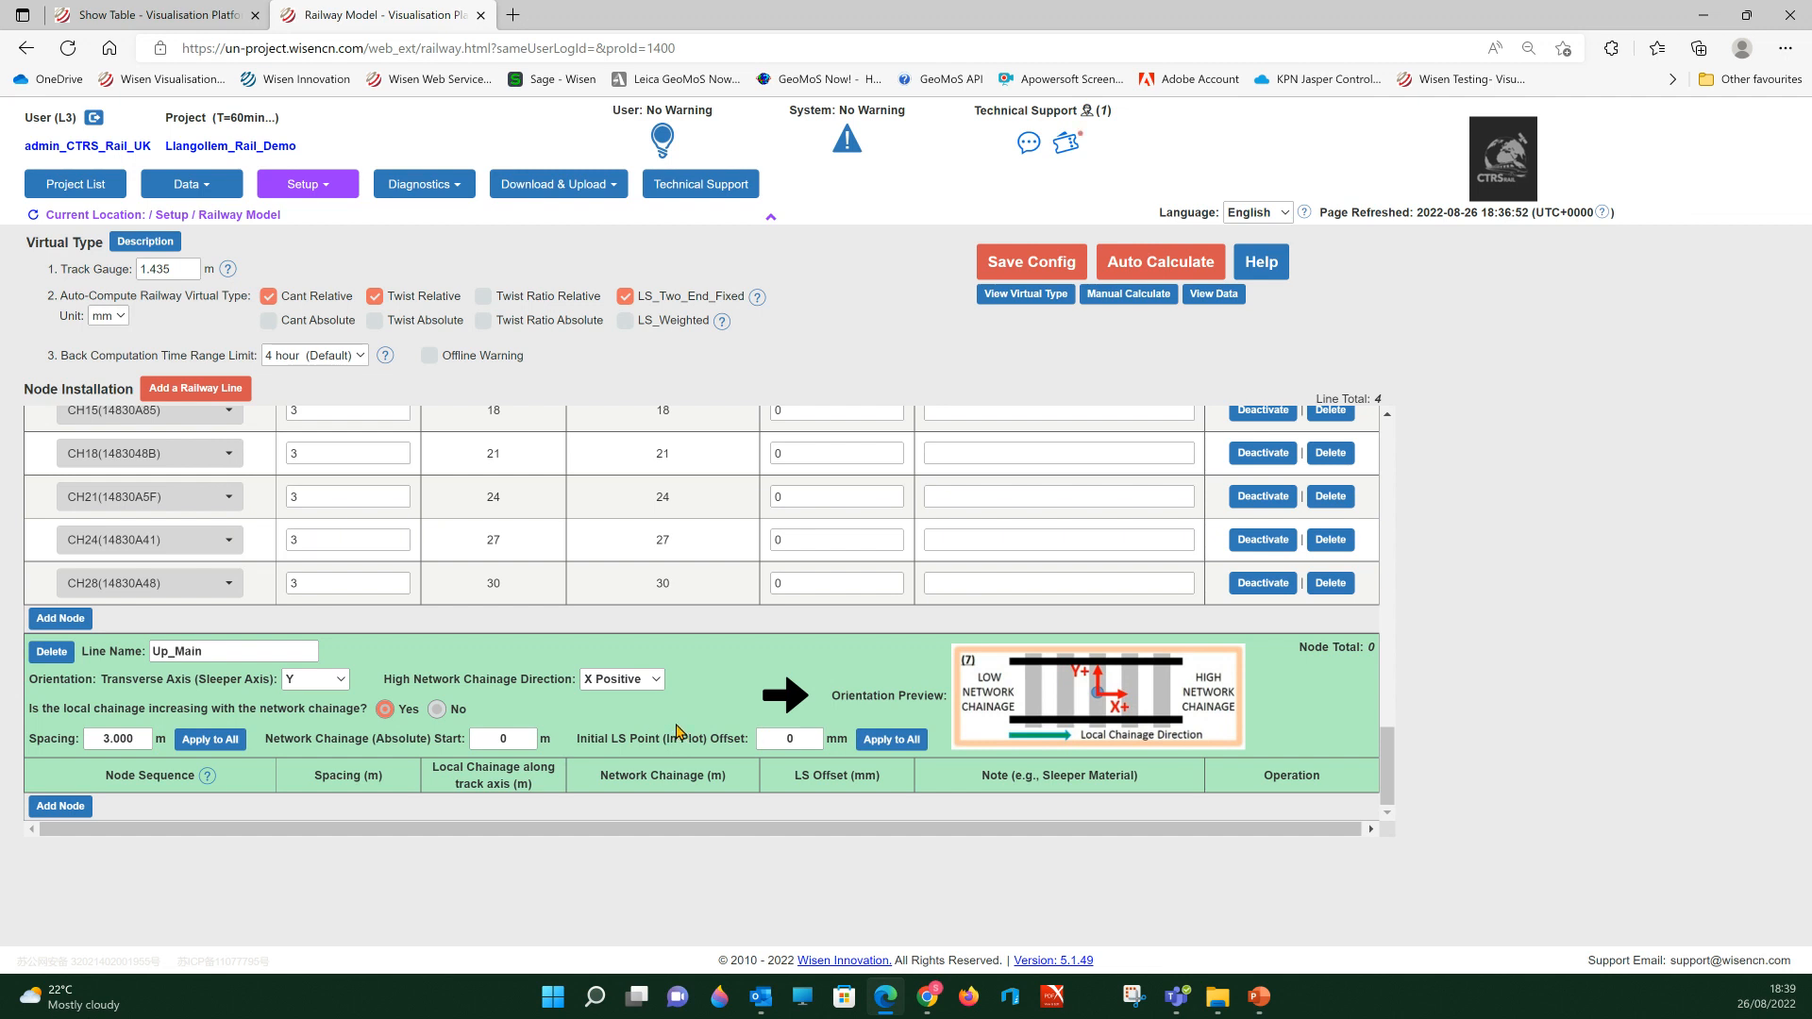
Start adding nodes of type 6305-O-Tilt to the Up_Main line, showing their full names in a single-column list.
click(76, 809)
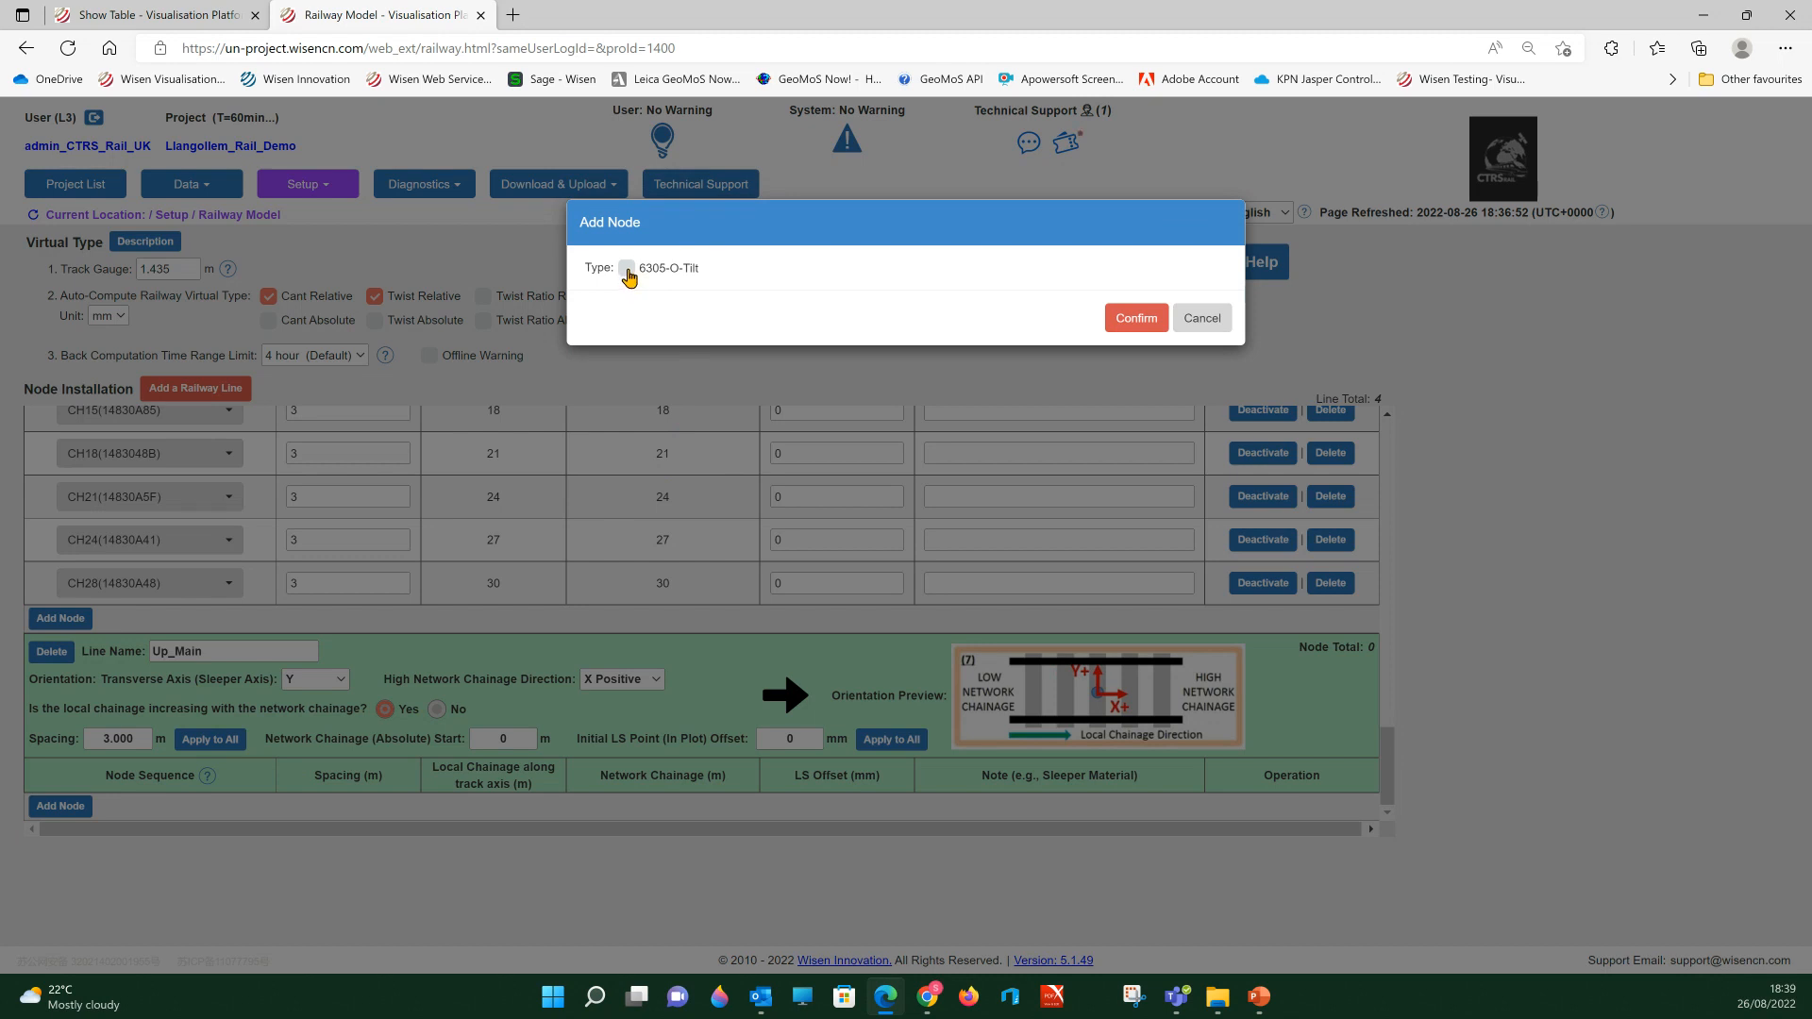
click(628, 270)
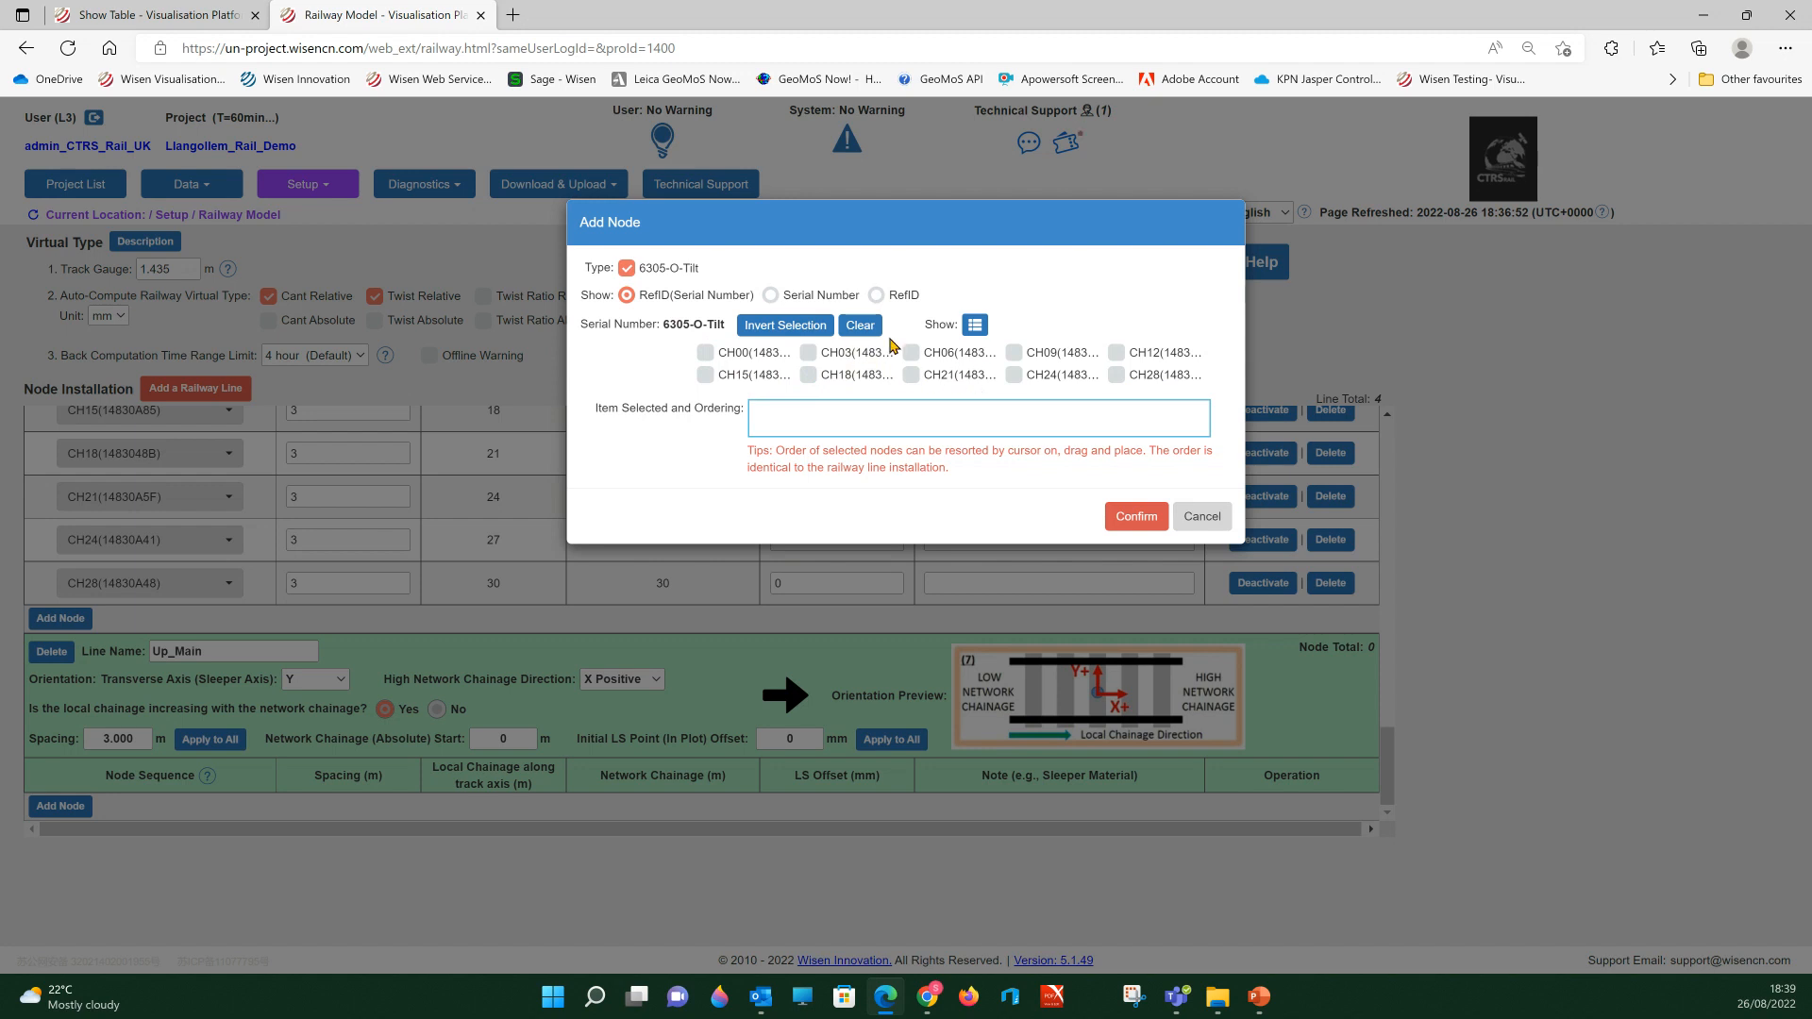
click(973, 328)
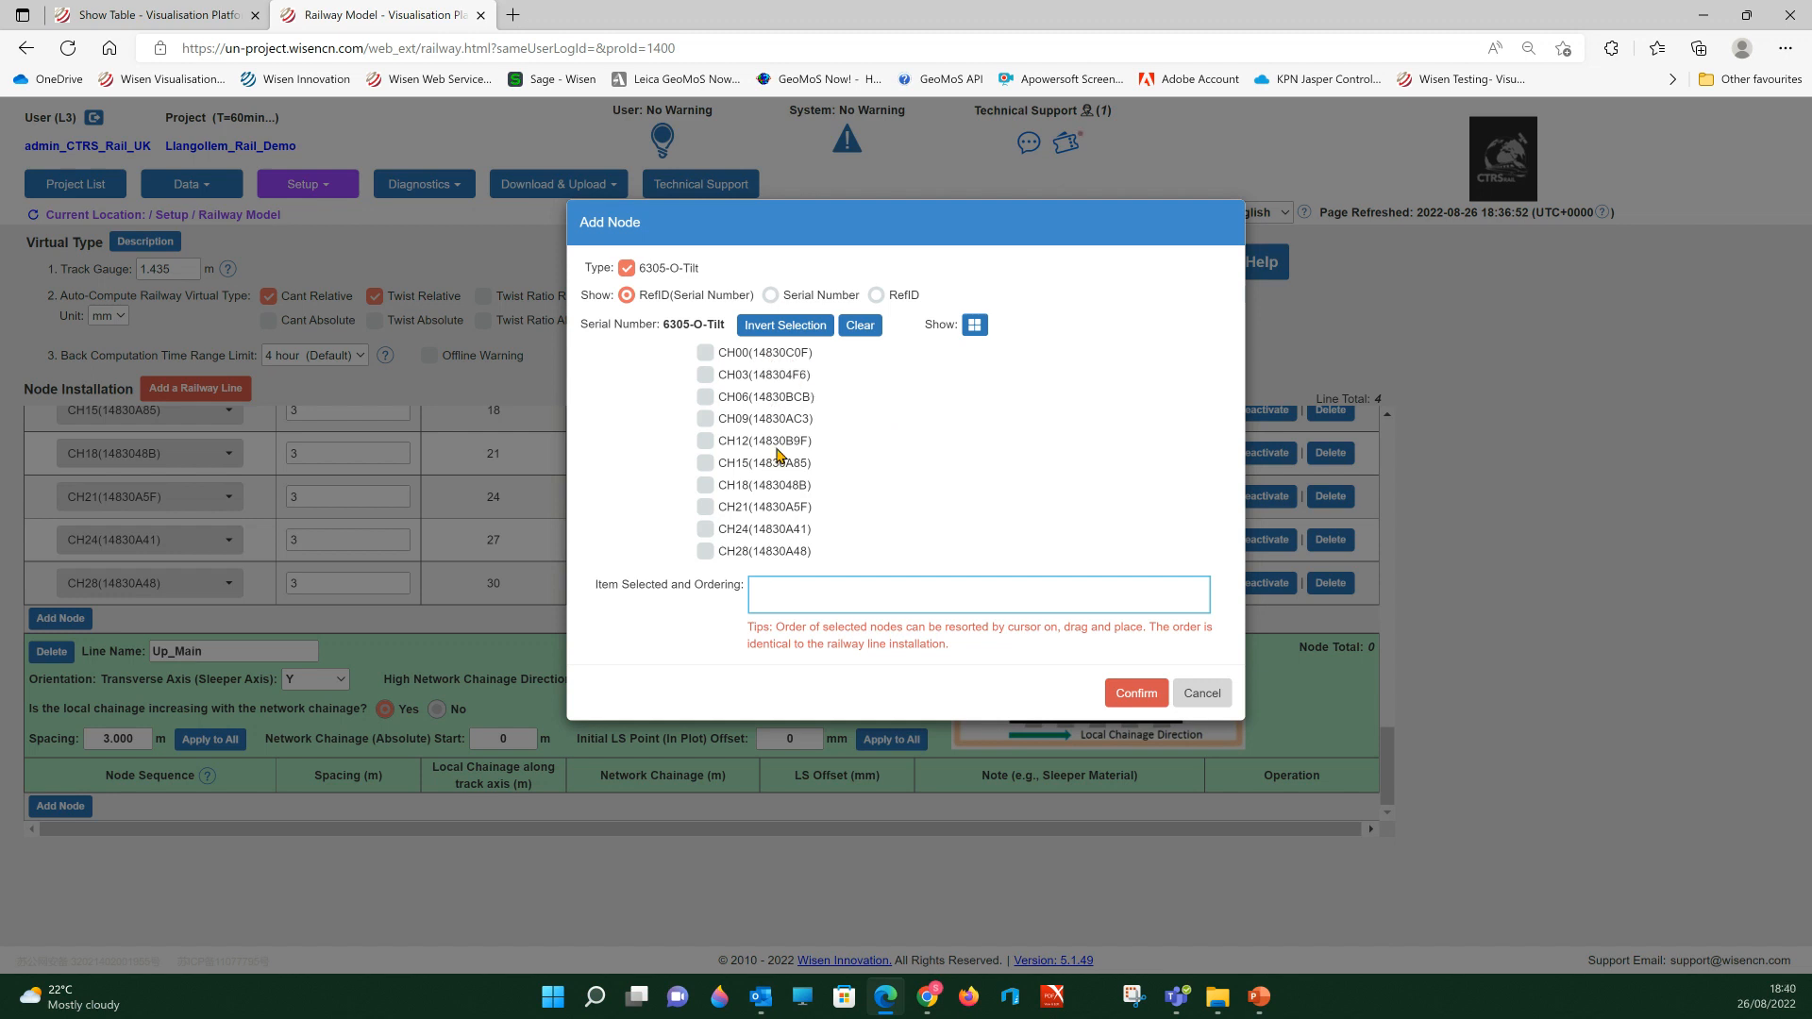
Select the ten tilt nodes CH00 to CH28 individually and clear the selection.
click(705, 353)
click(705, 376)
click(705, 397)
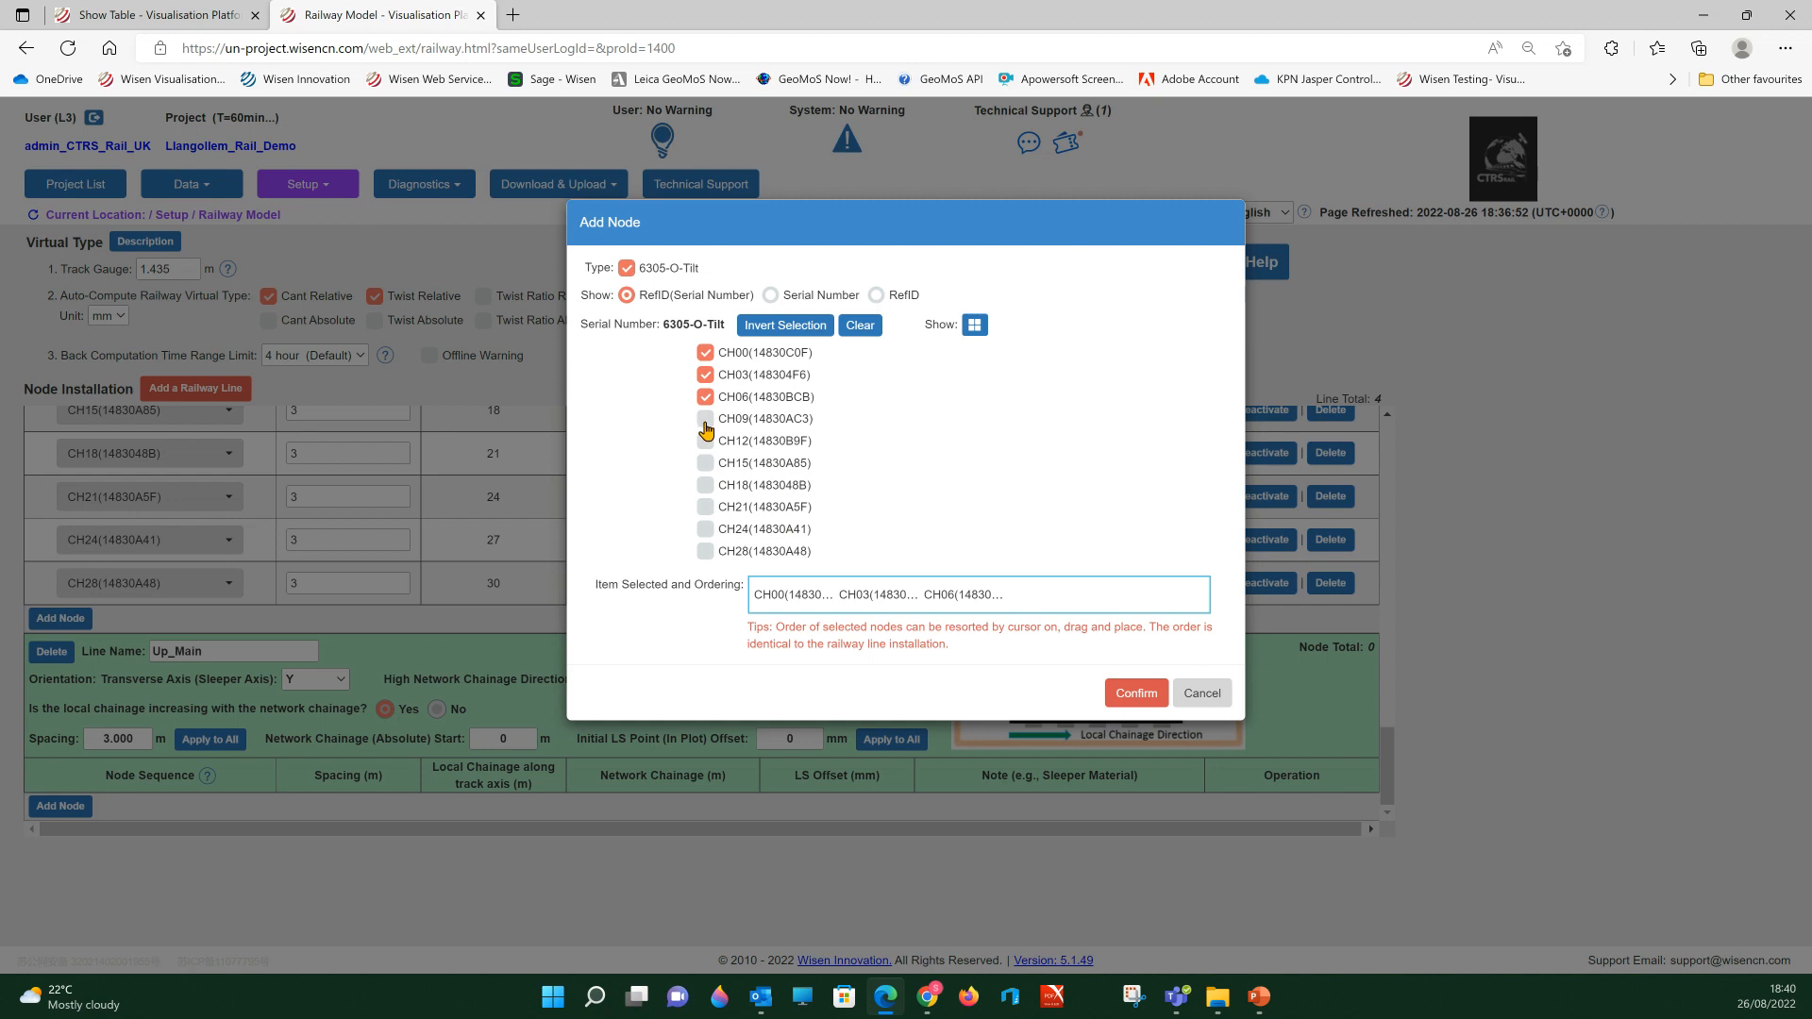
click(705, 419)
click(705, 441)
click(705, 486)
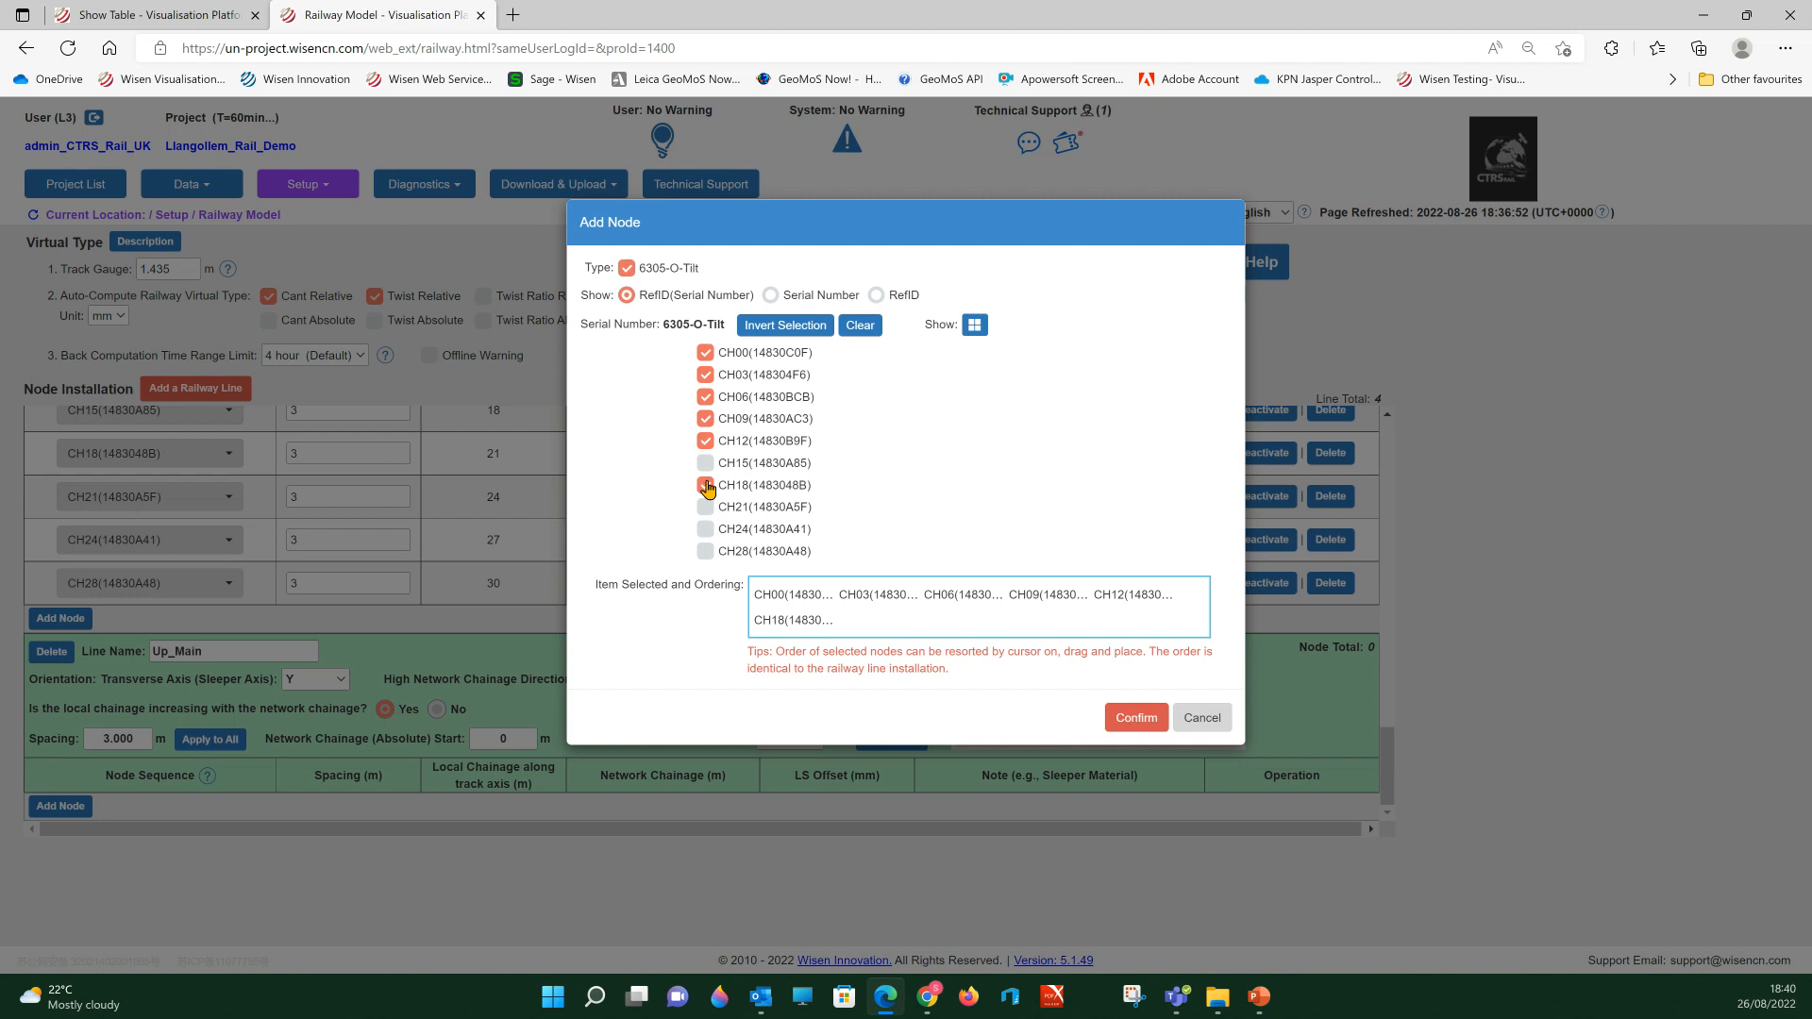
click(705, 485)
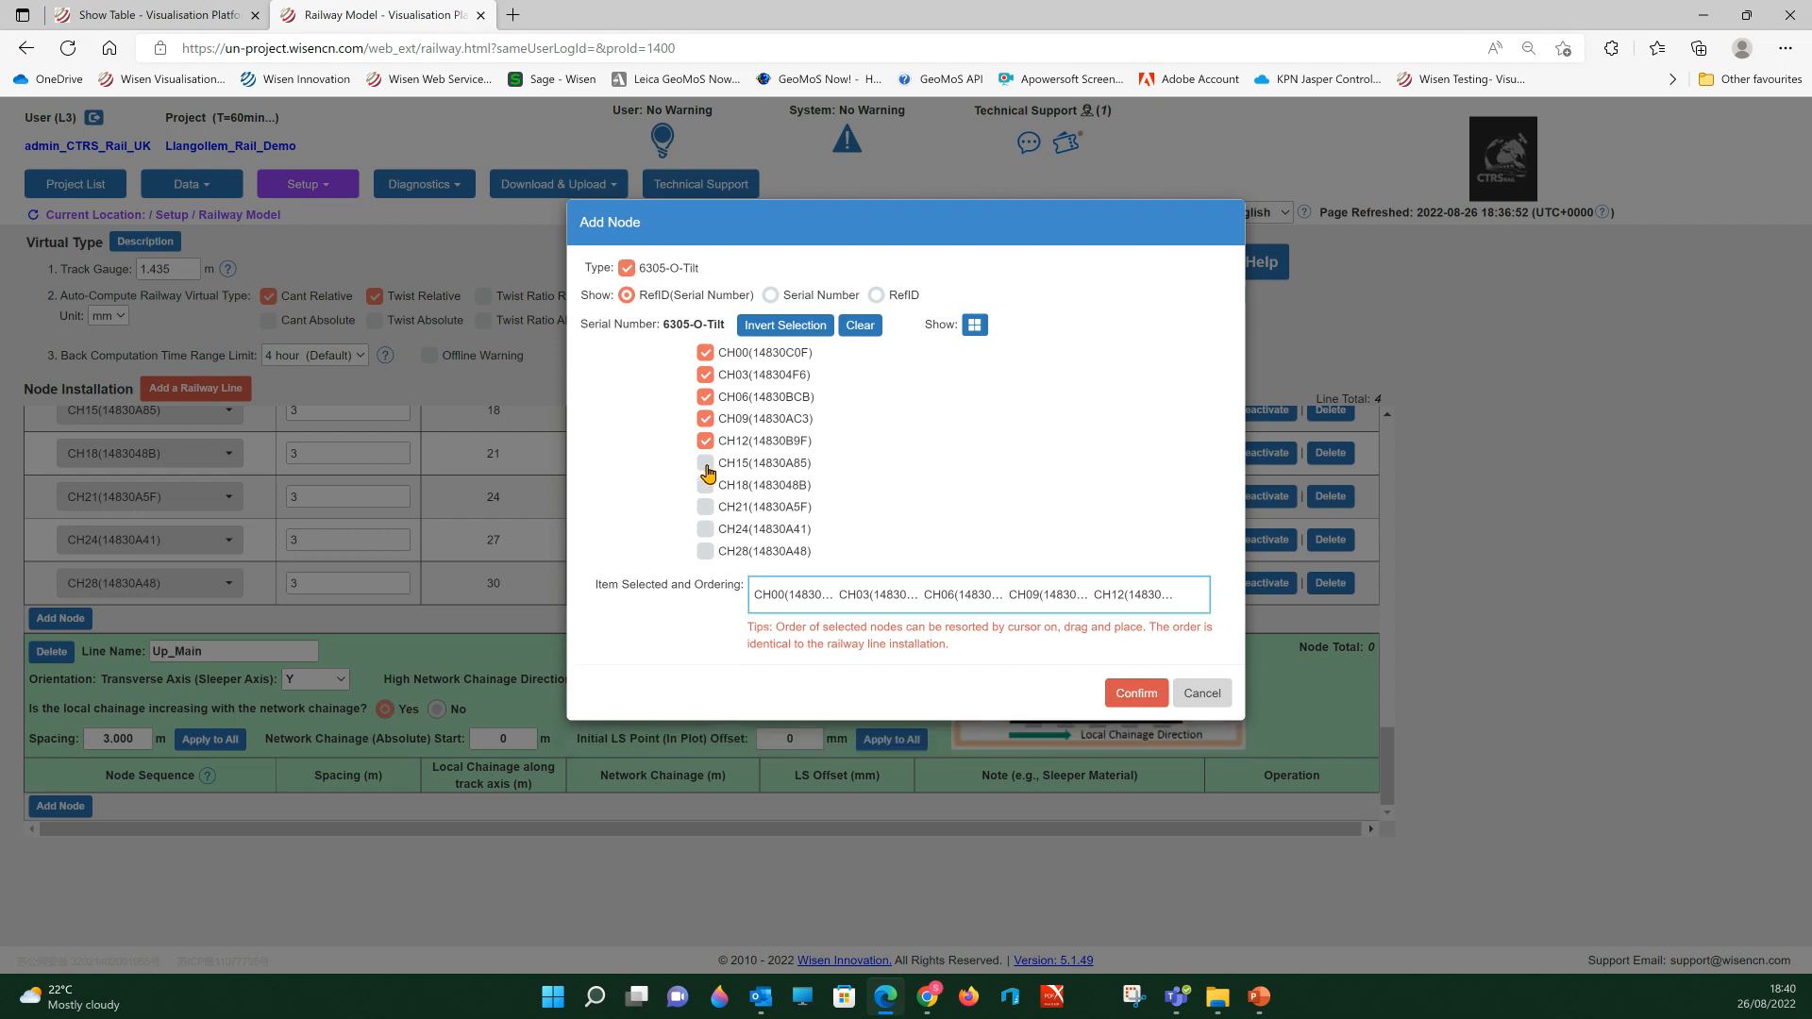
click(707, 464)
click(705, 486)
click(705, 509)
click(705, 529)
click(705, 552)
click(858, 330)
Add all ten tilt nodes to Up_Main by inverting the empty selection and apply the 3.000 m spacing to all.
click(795, 330)
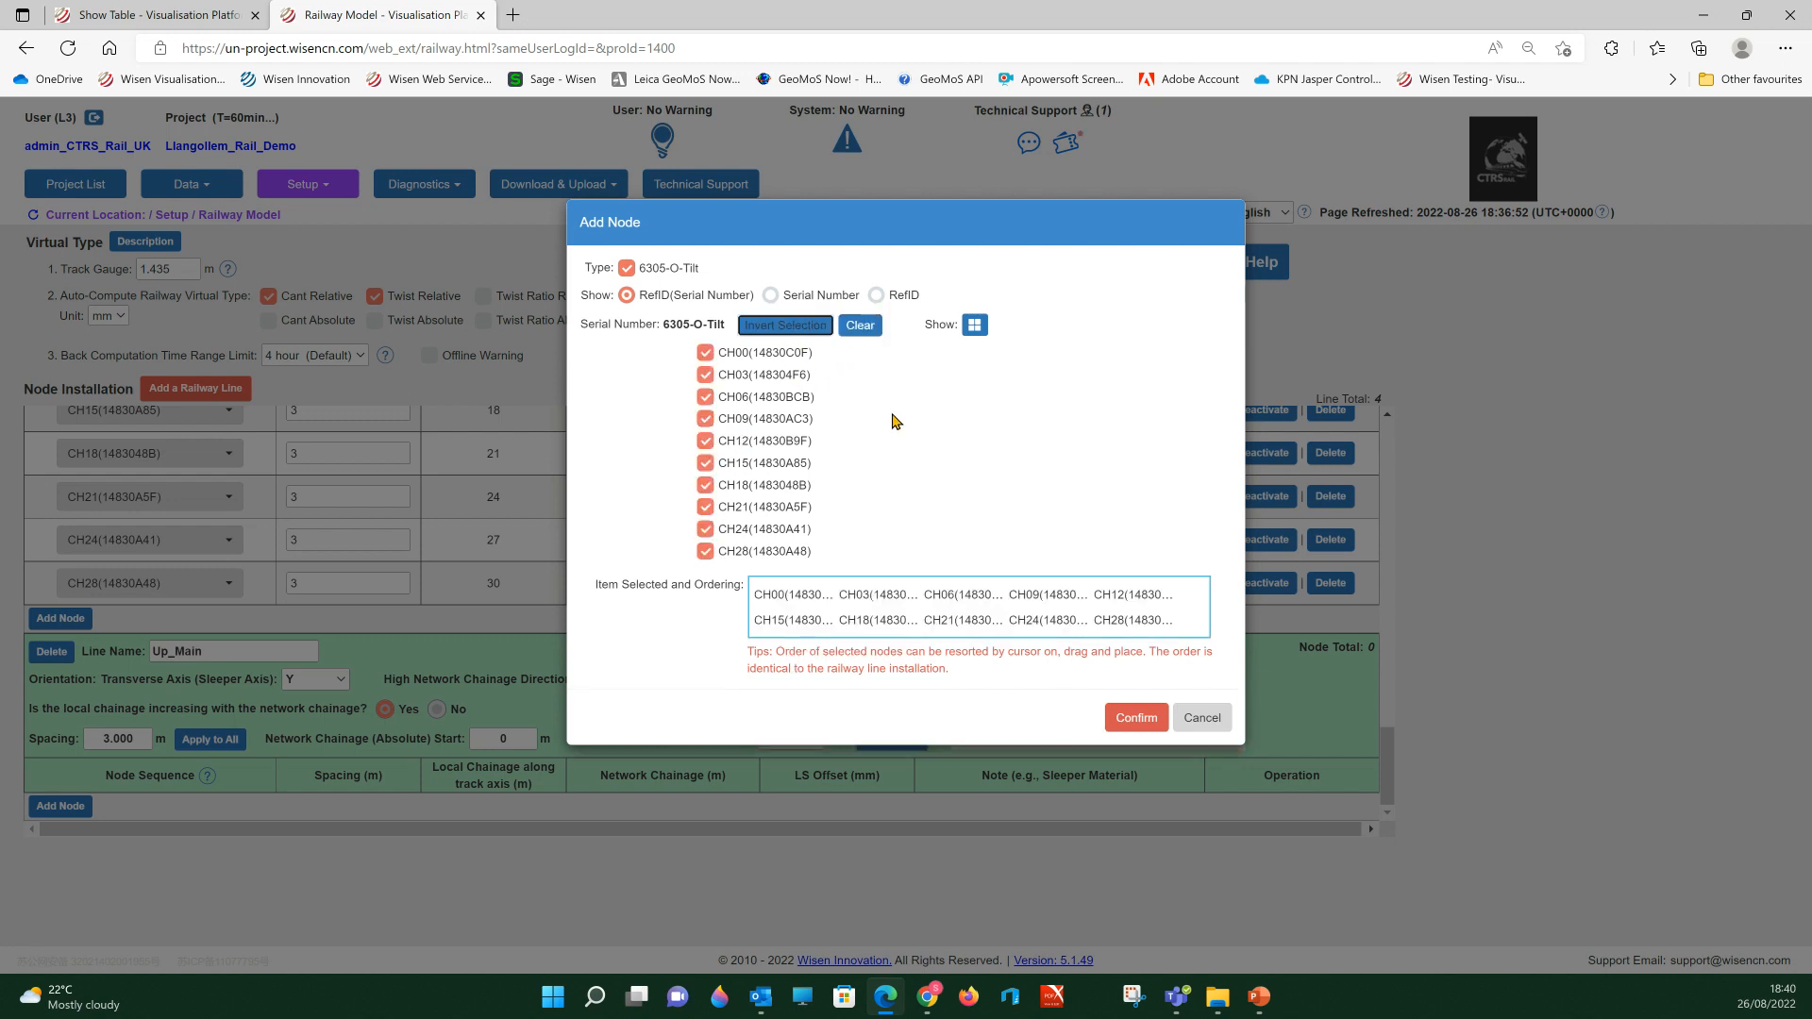
click(1137, 721)
scroll(518, 687, down, 3)
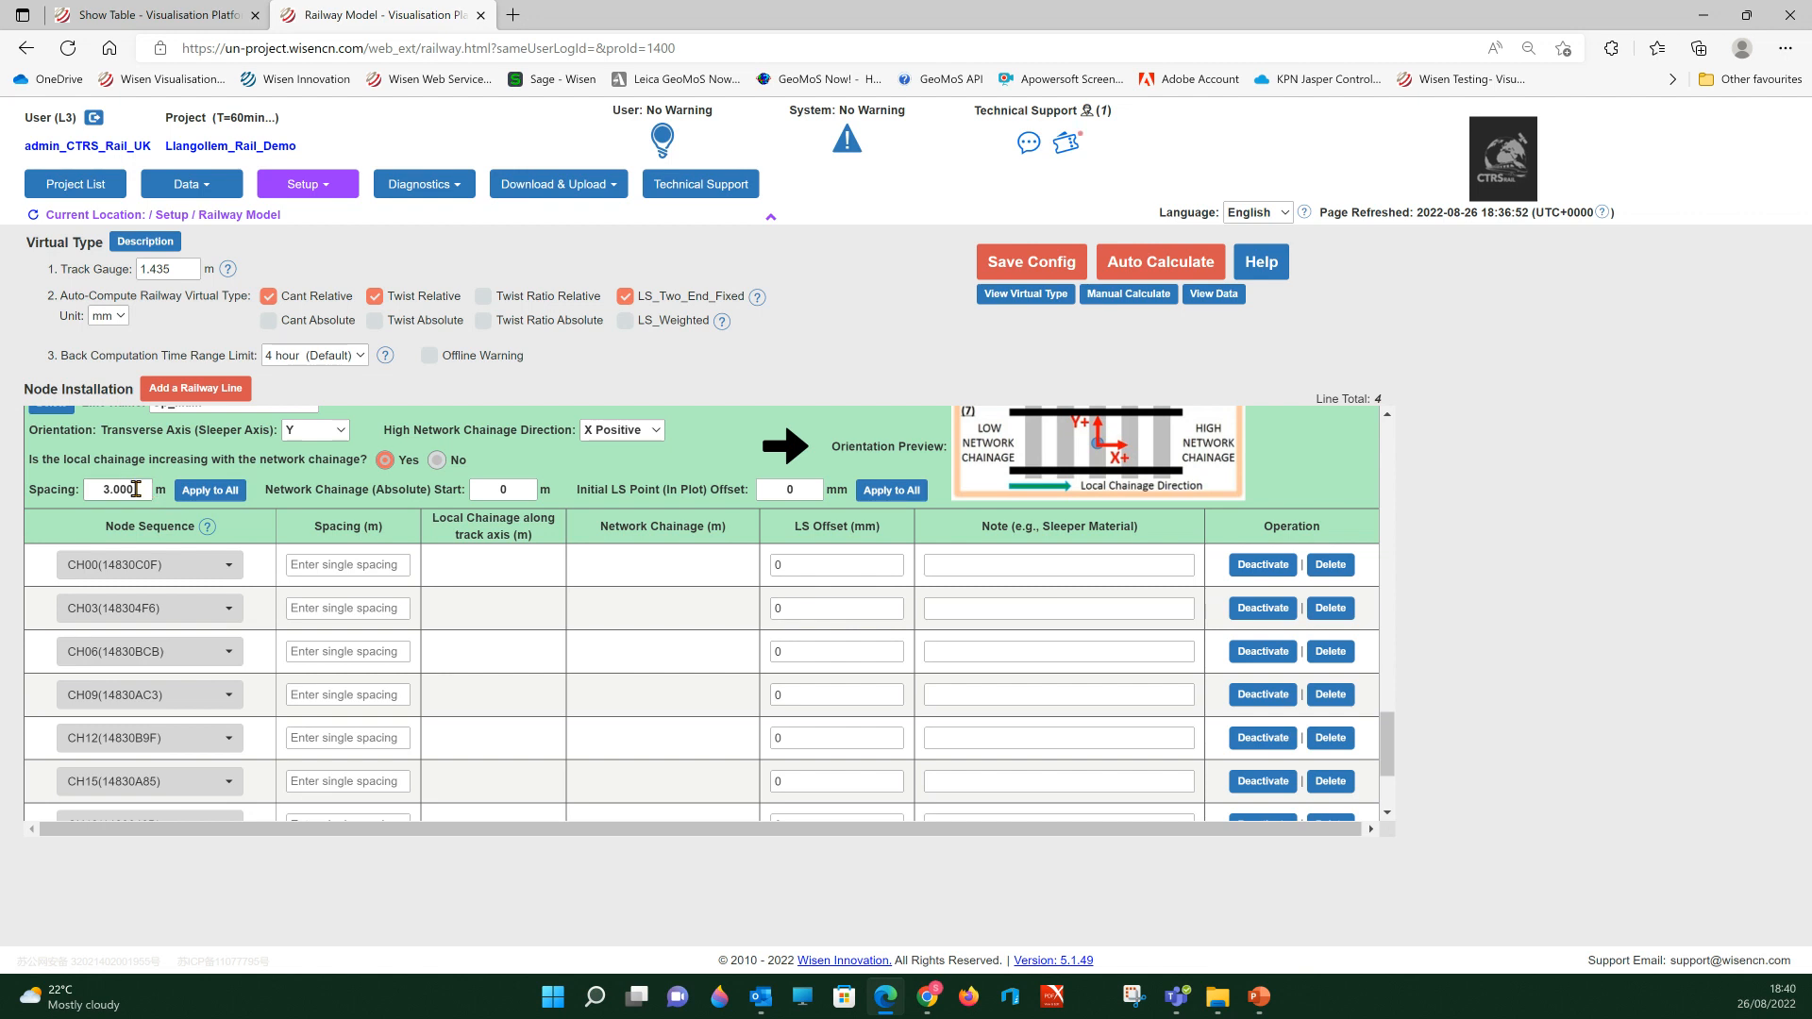
click(211, 494)
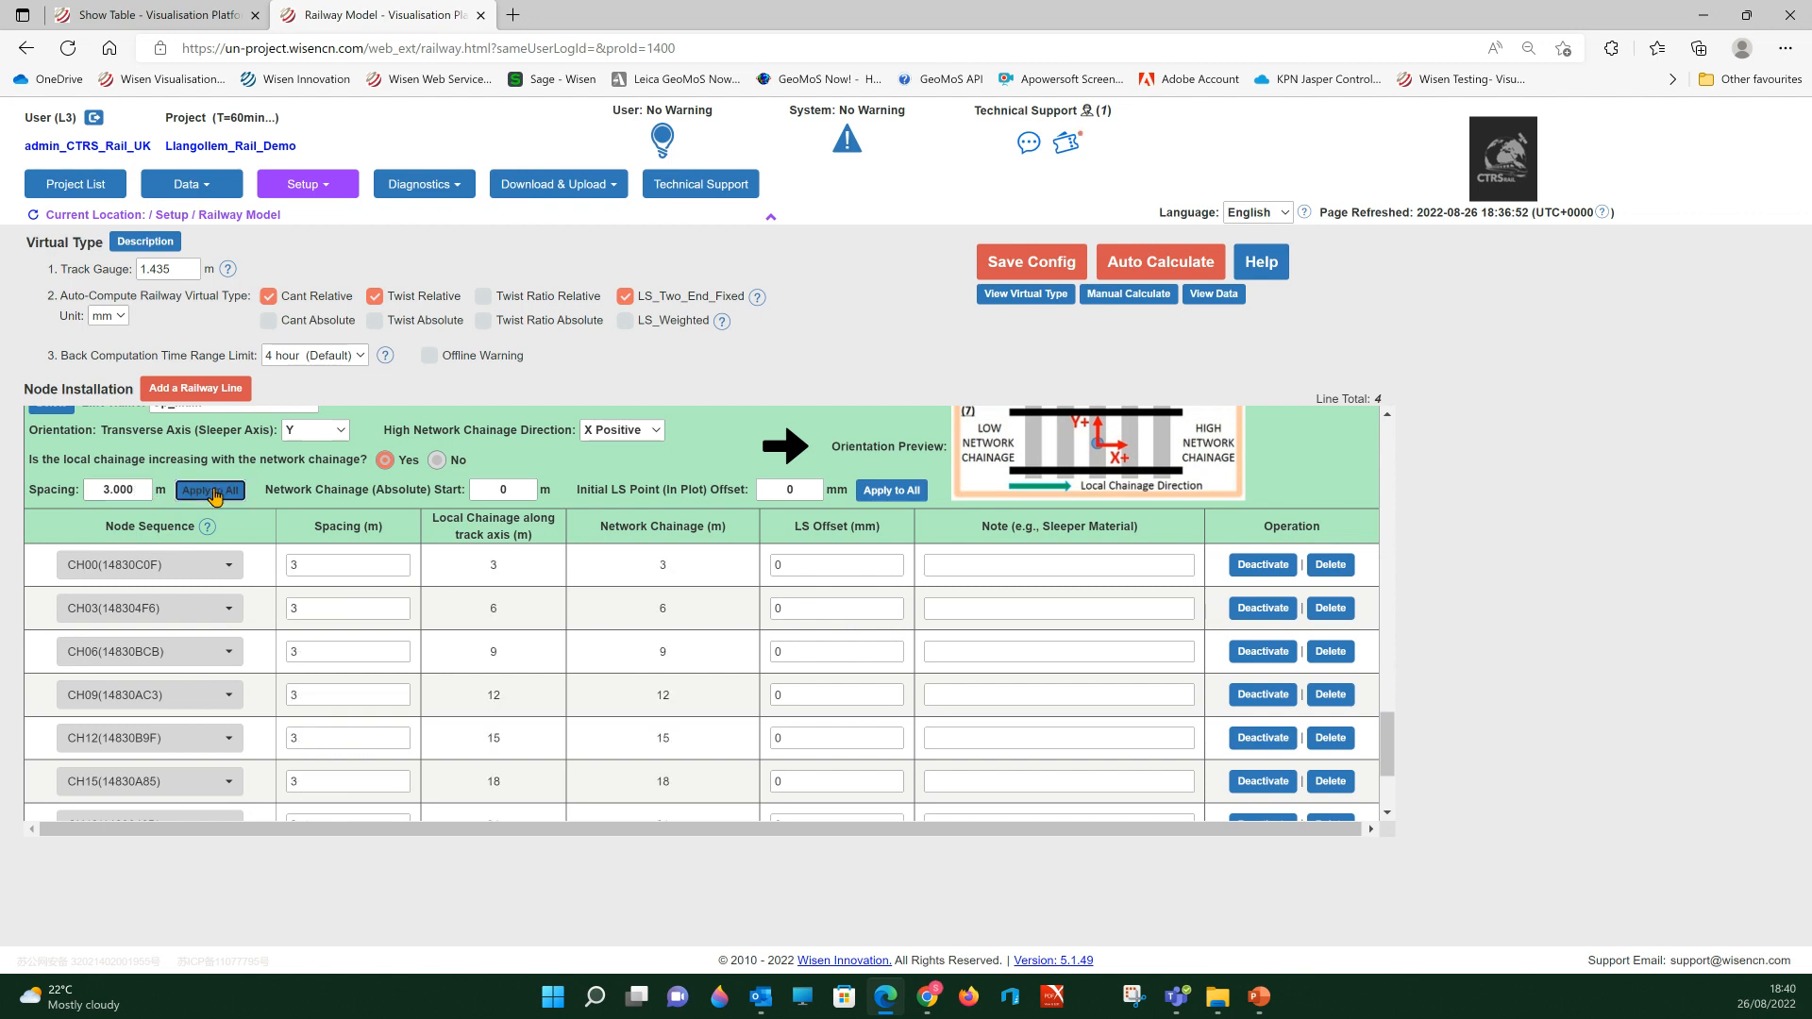
Try a spacing of 2.825 m for node CH03 on Up_Main and restore it to 3.0 m.
click(332, 612)
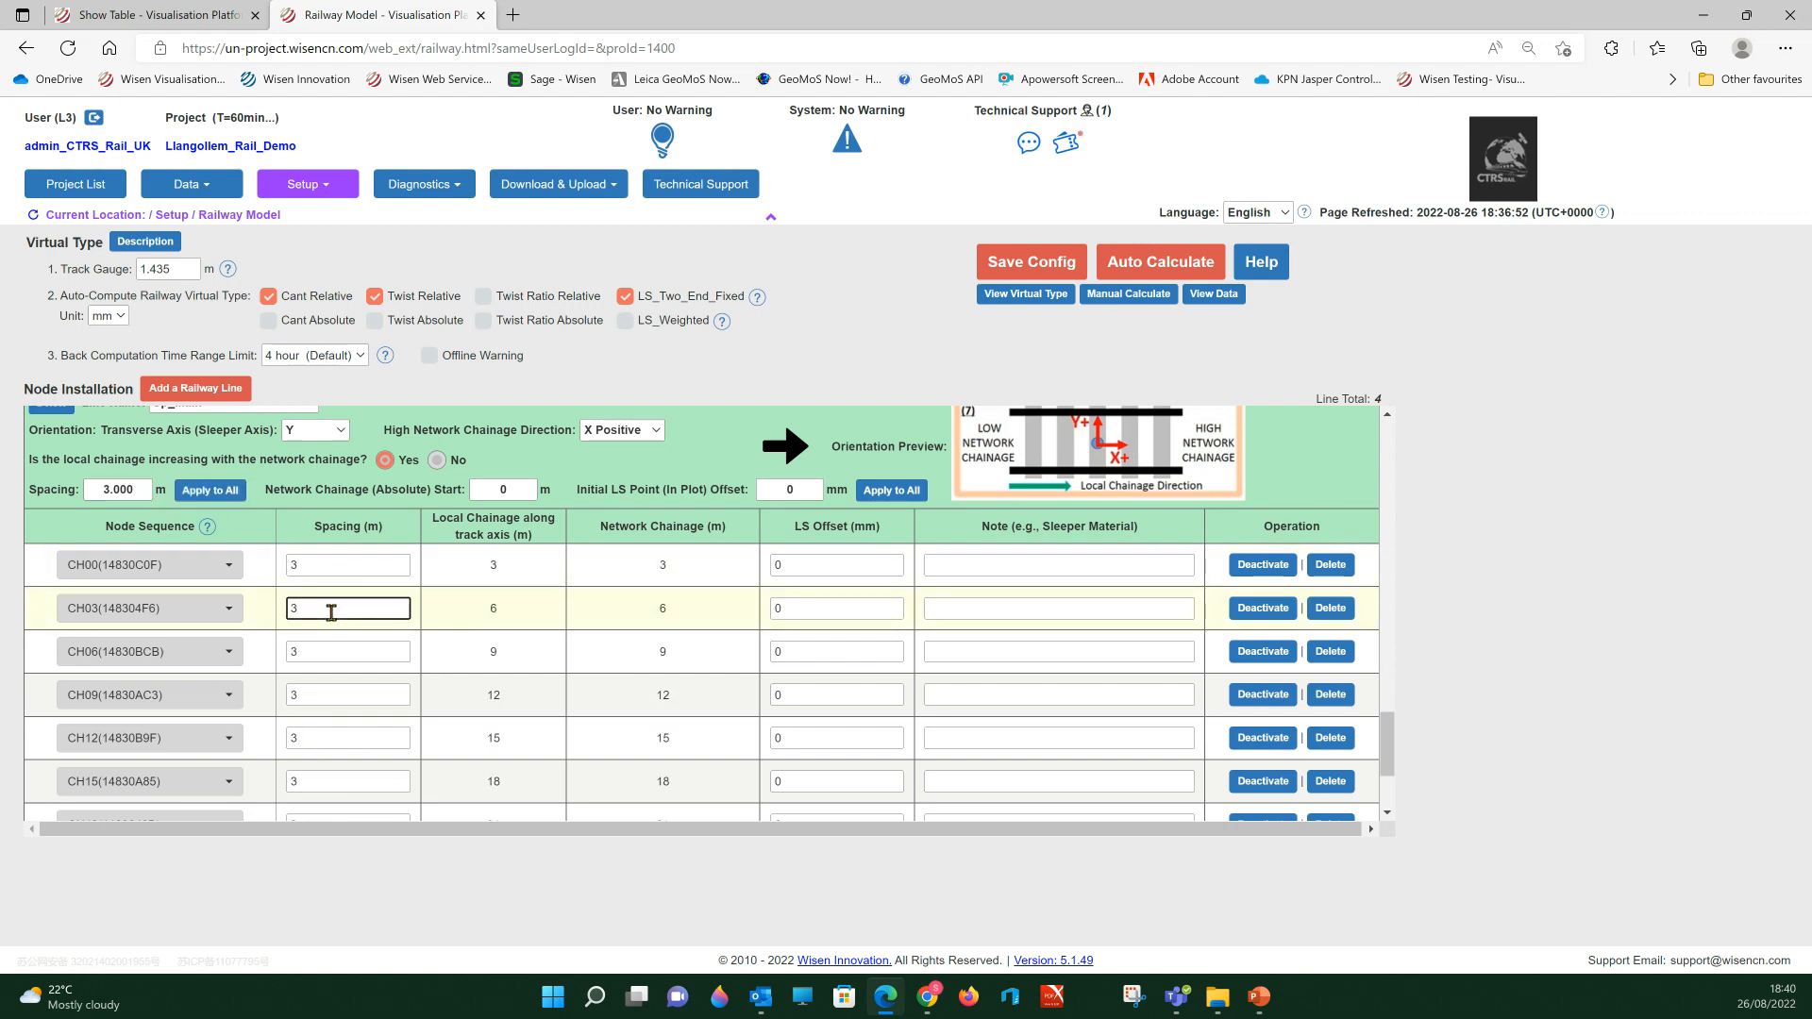
key(BackSpace)
text(2.825)
key(Tab)
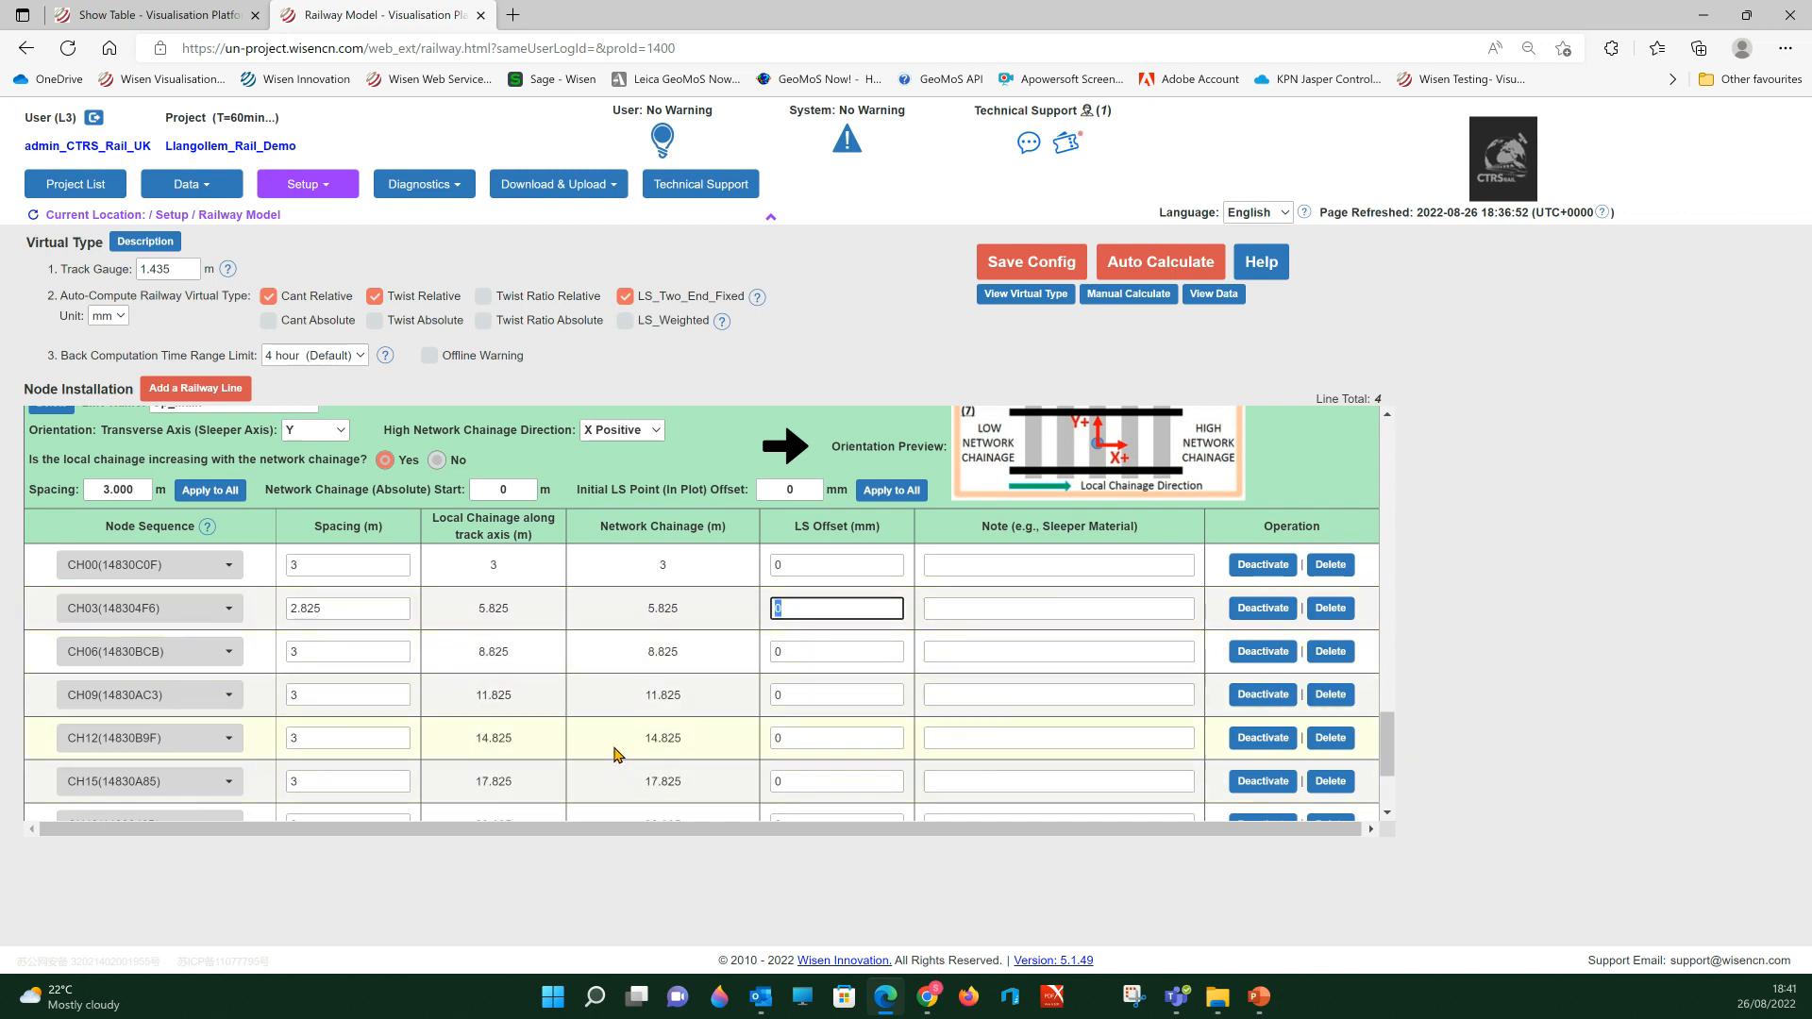
drag(342, 604, 250, 612)
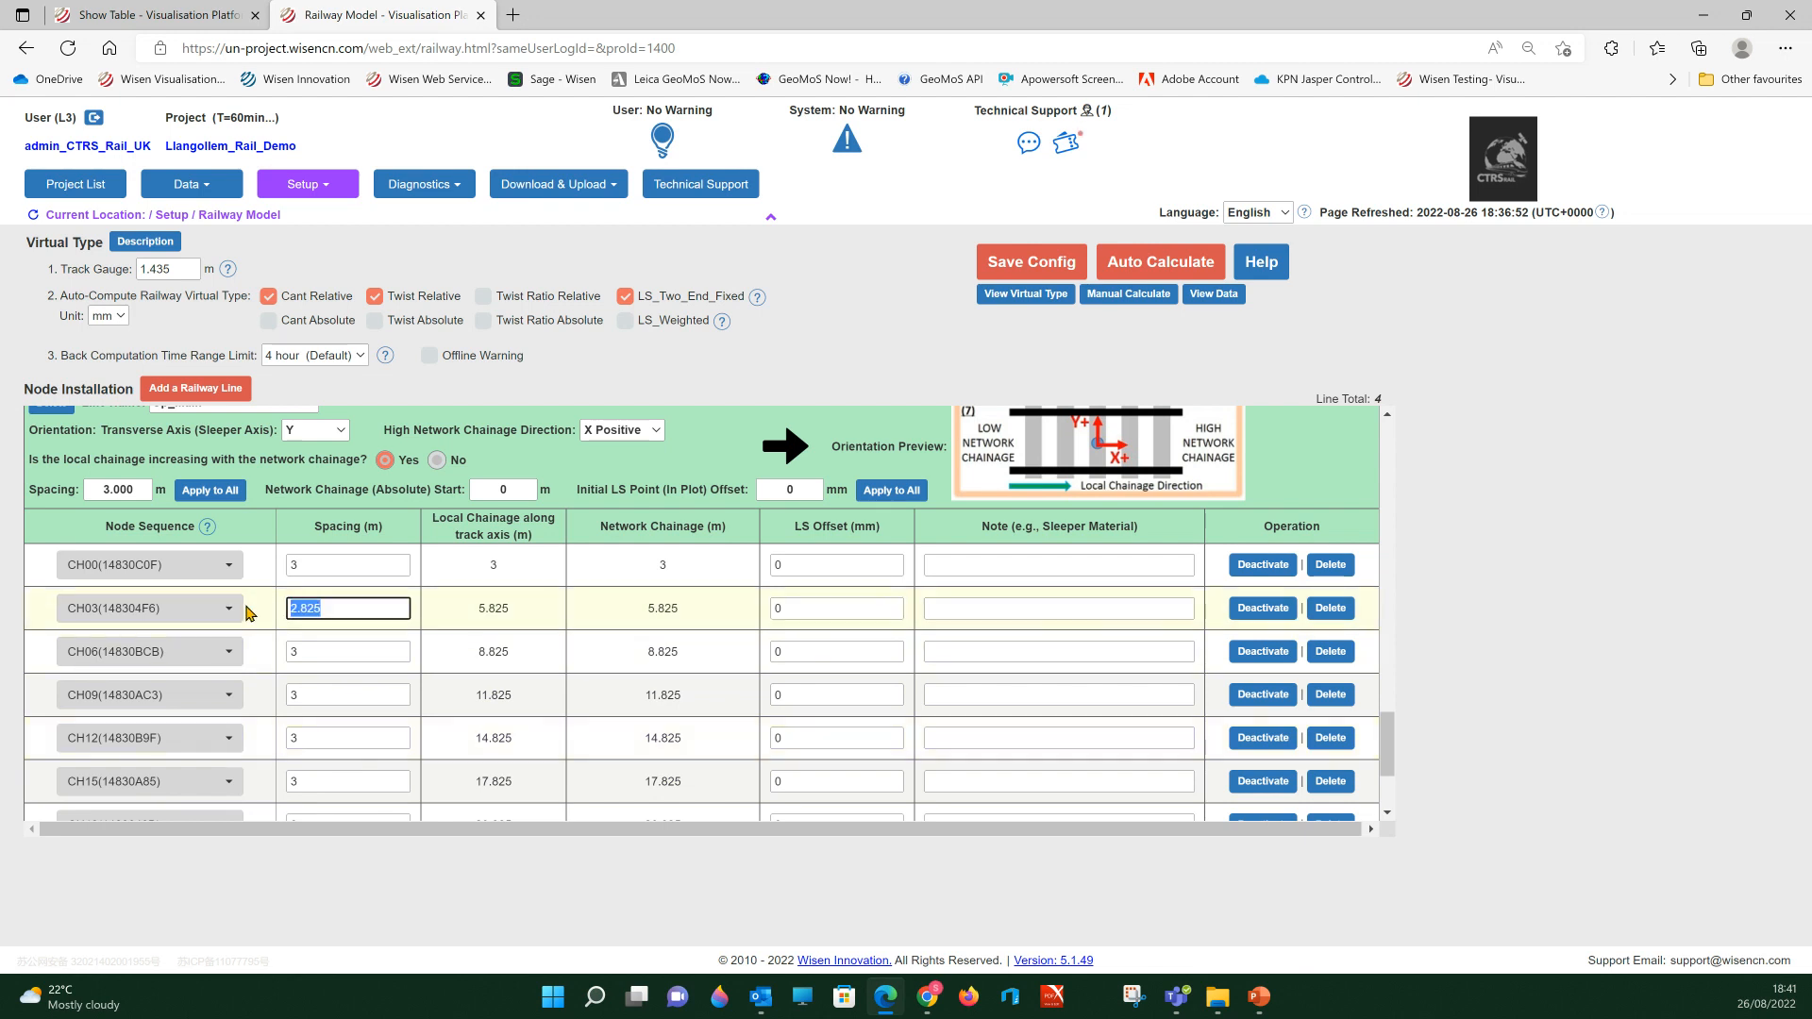
text(3.0)
key(Tab)
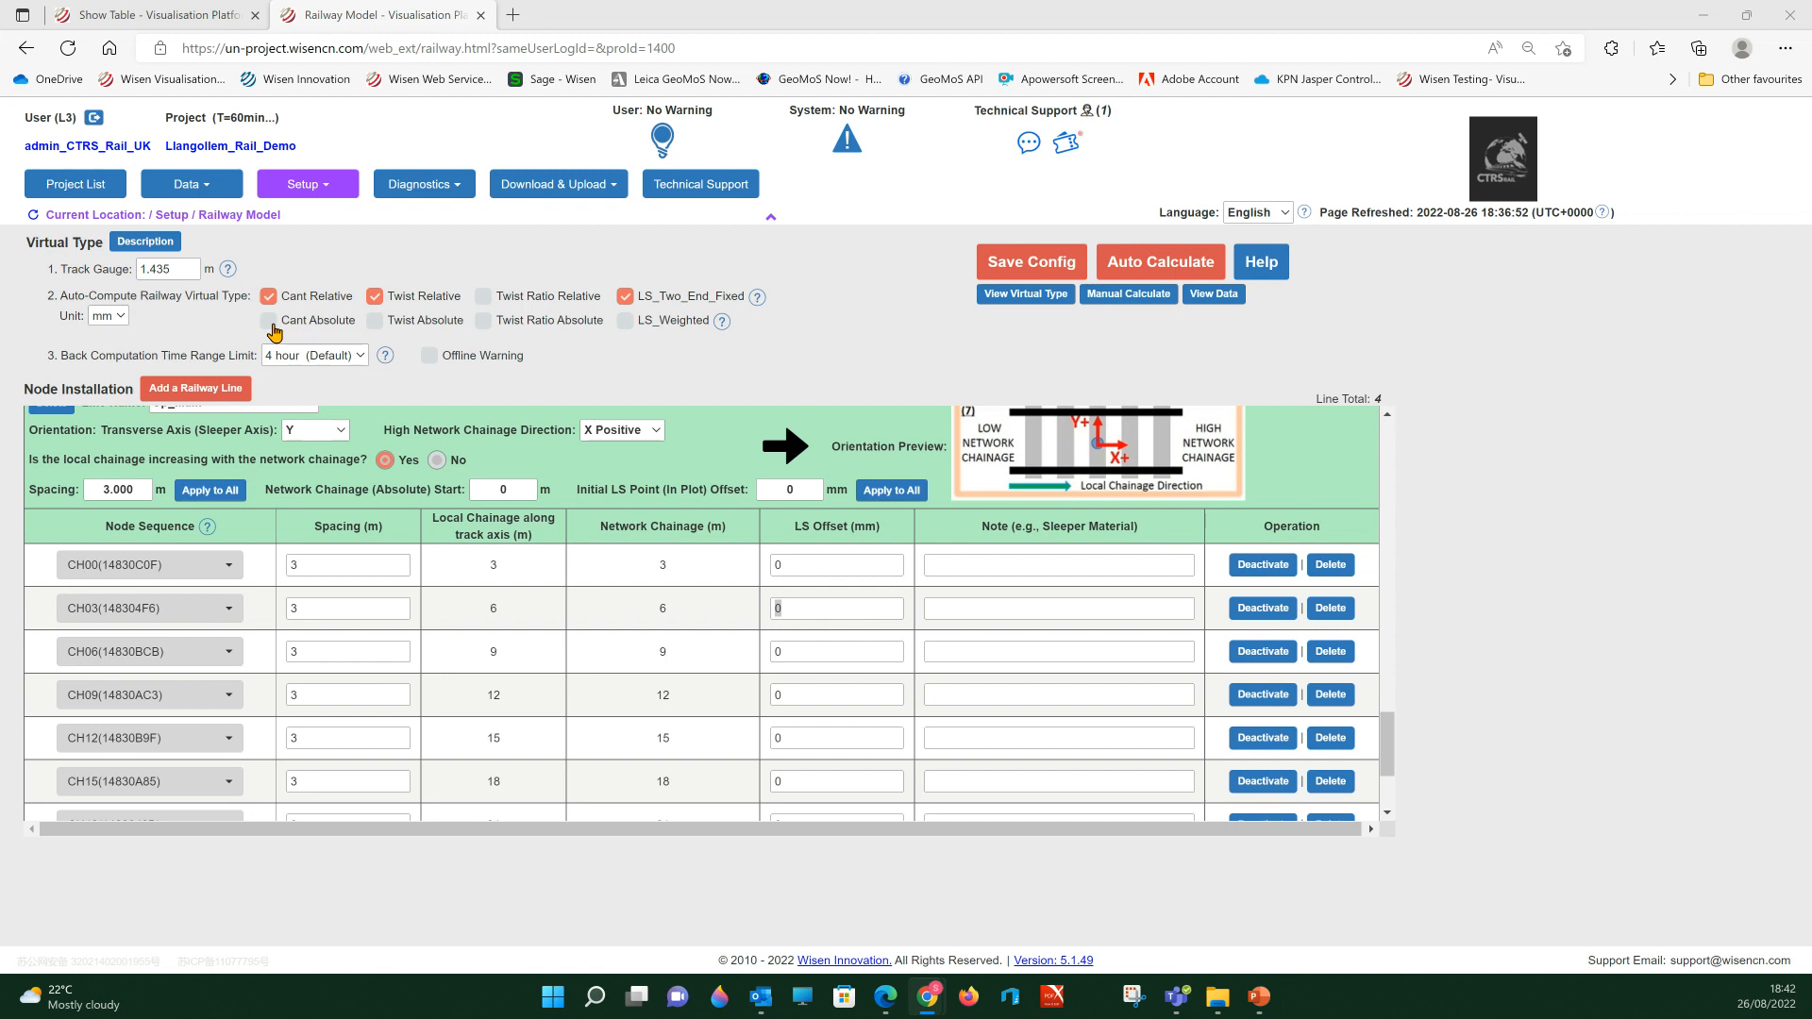
Try the Cant Absolute and Twist Absolute types with a cant offset of 5 mm for node CH00, and disable both types again.
click(269, 321)
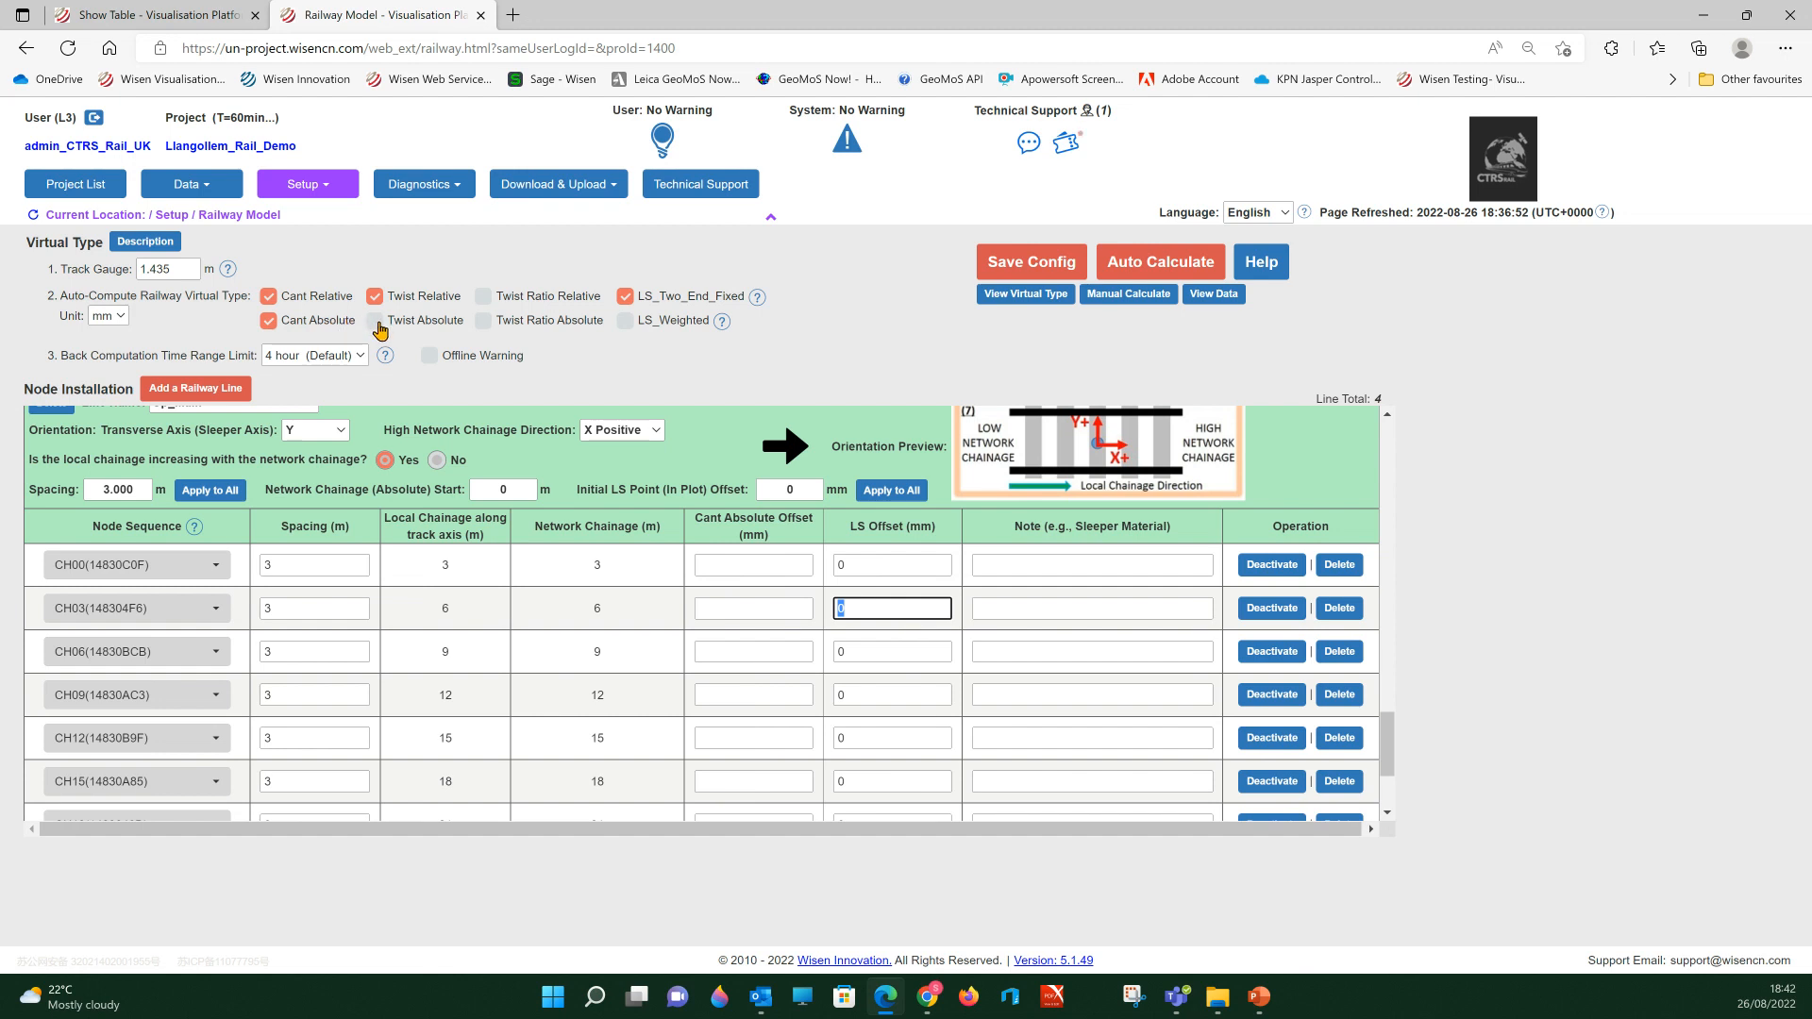
click(376, 321)
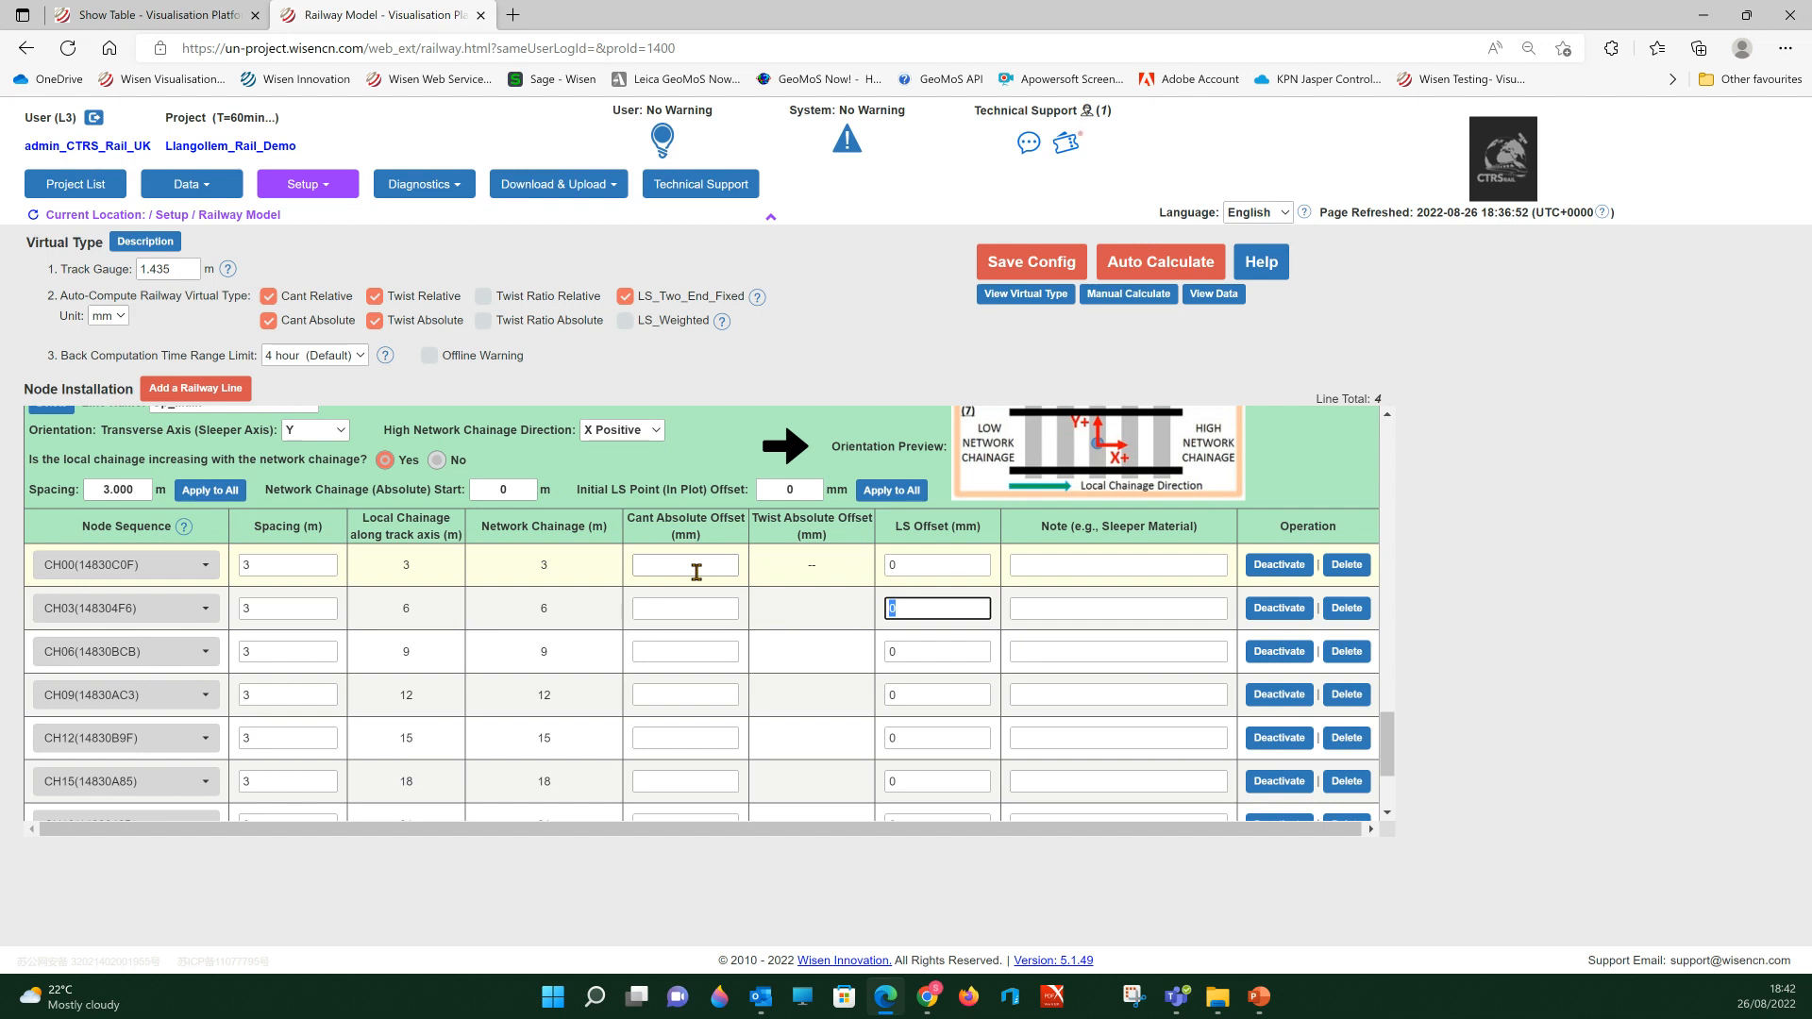
click(702, 564)
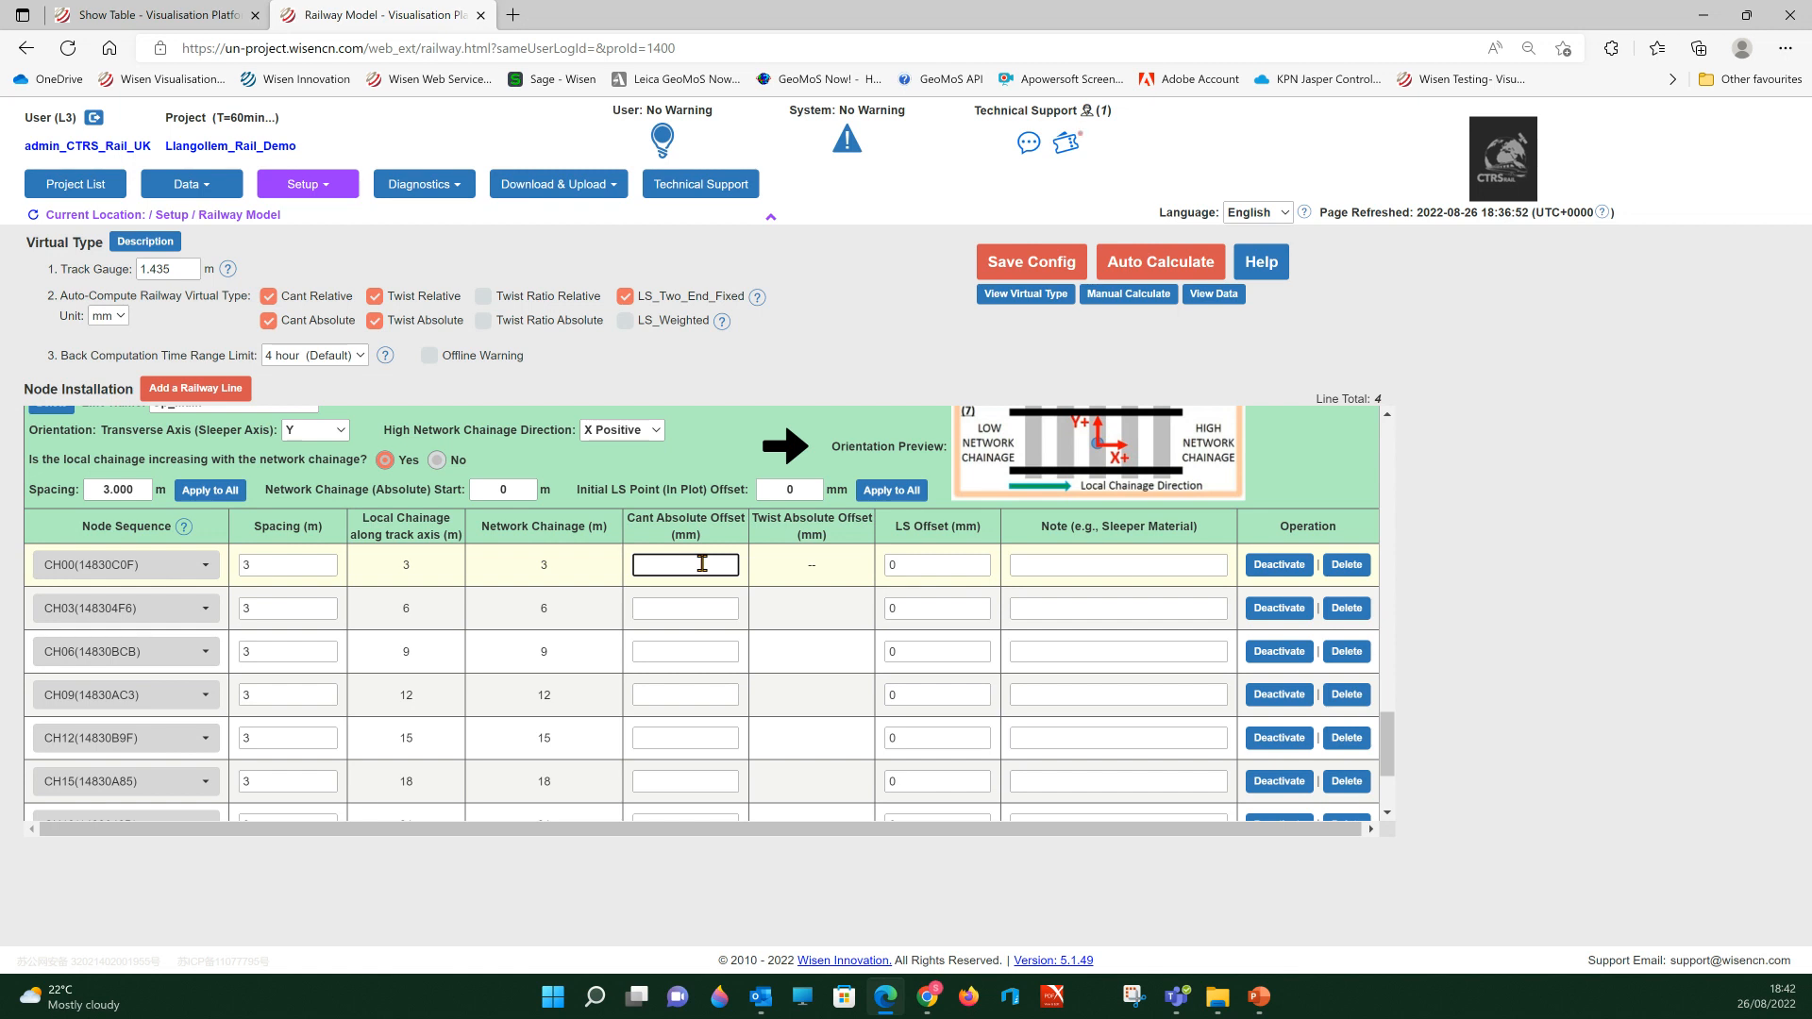
text(5)
key(BackSpace)
key(BackSpace)
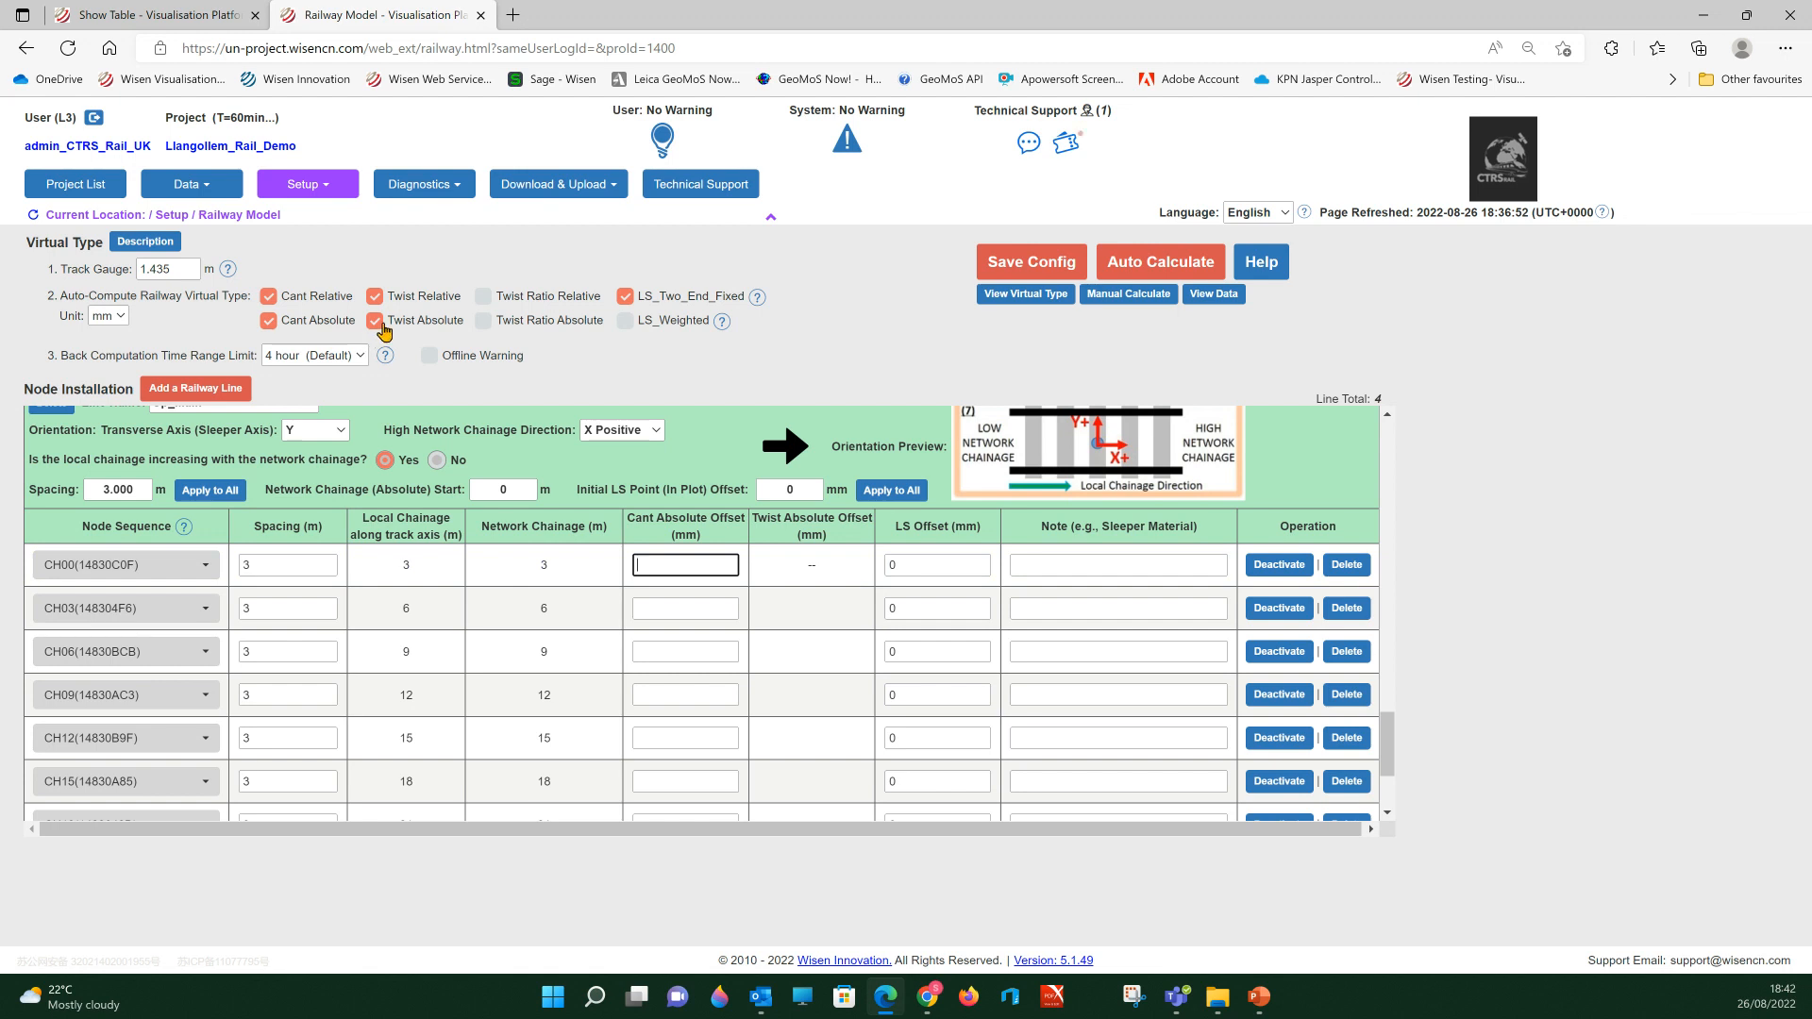
click(375, 321)
click(282, 328)
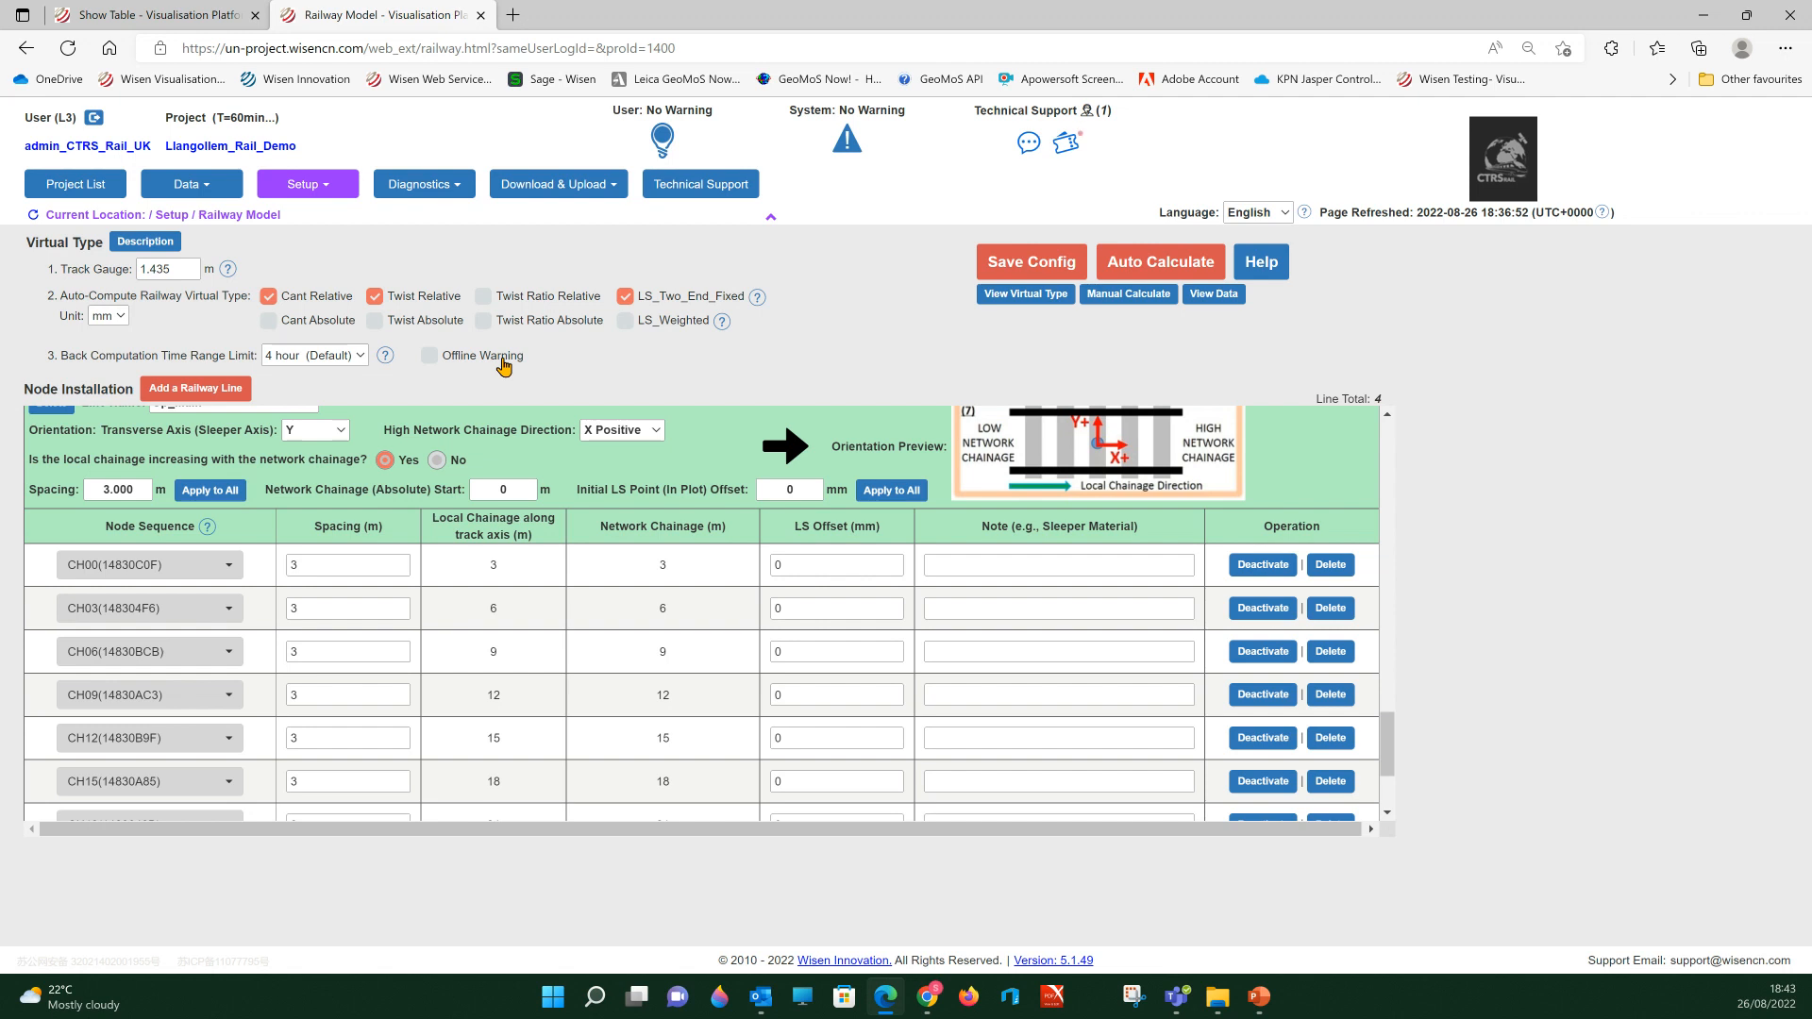
Set the back computation time range limit to Max and save the railway model configuration.
click(314, 365)
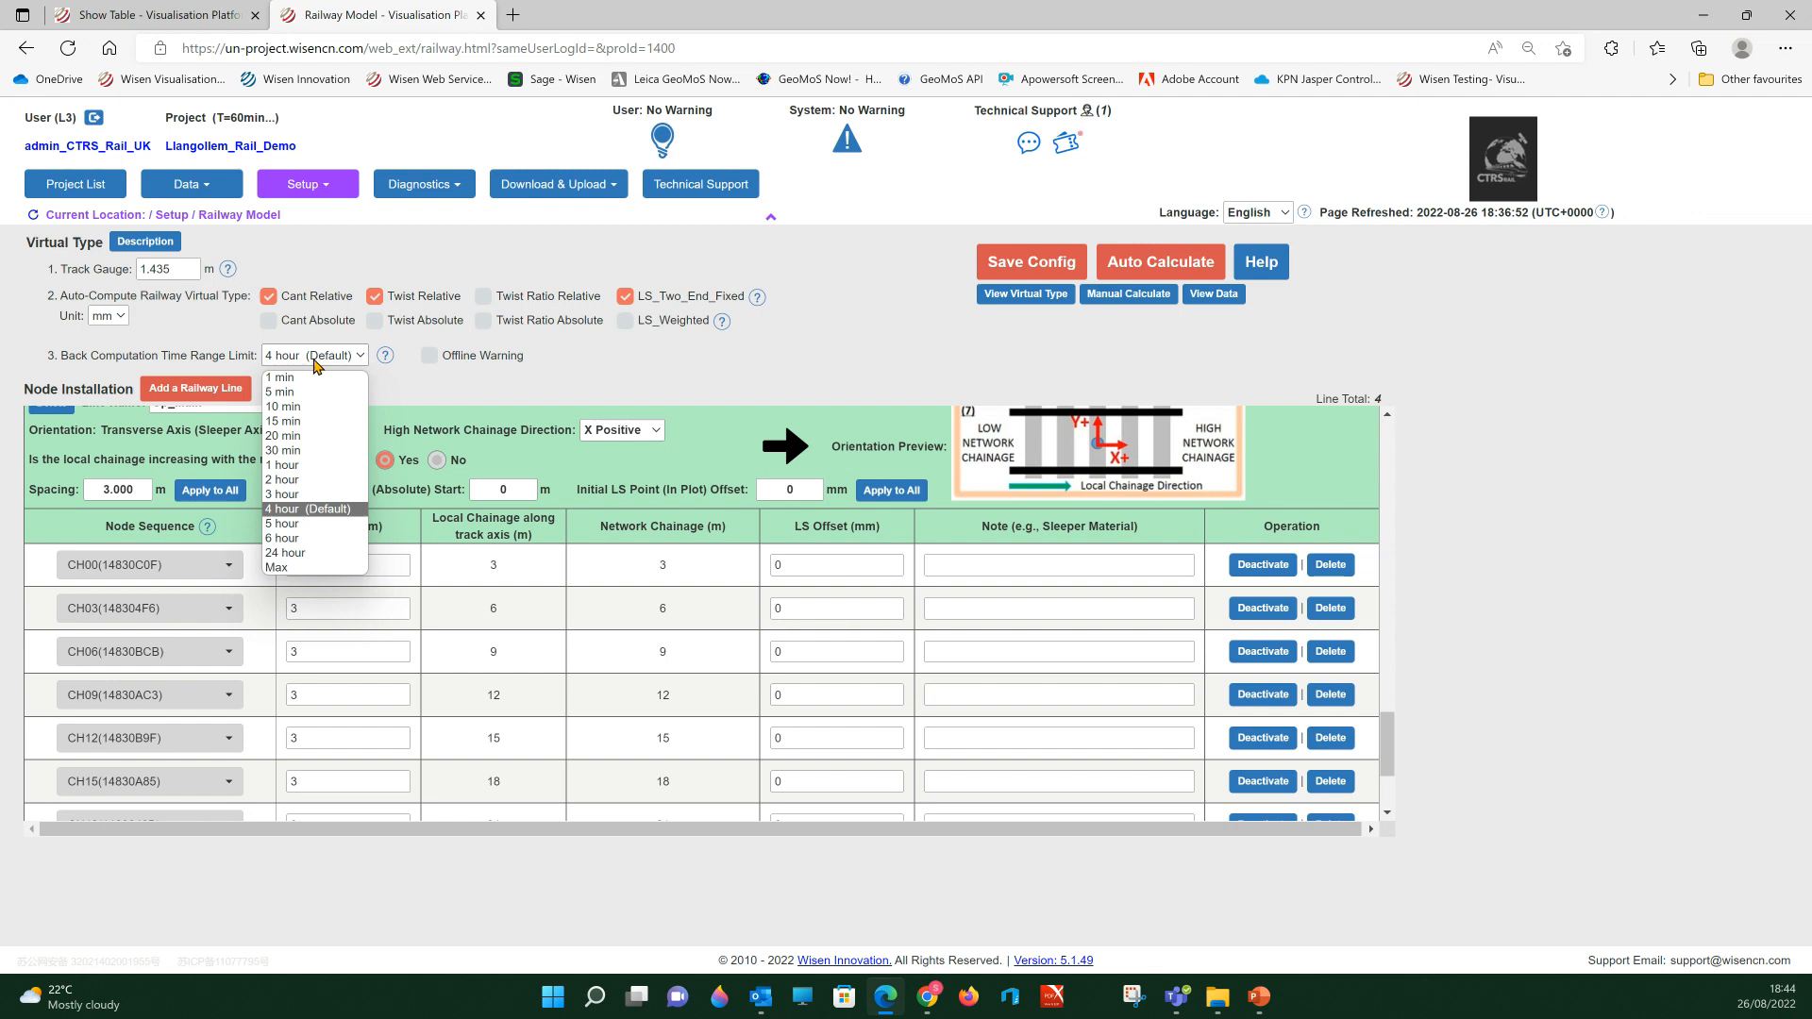
click(285, 567)
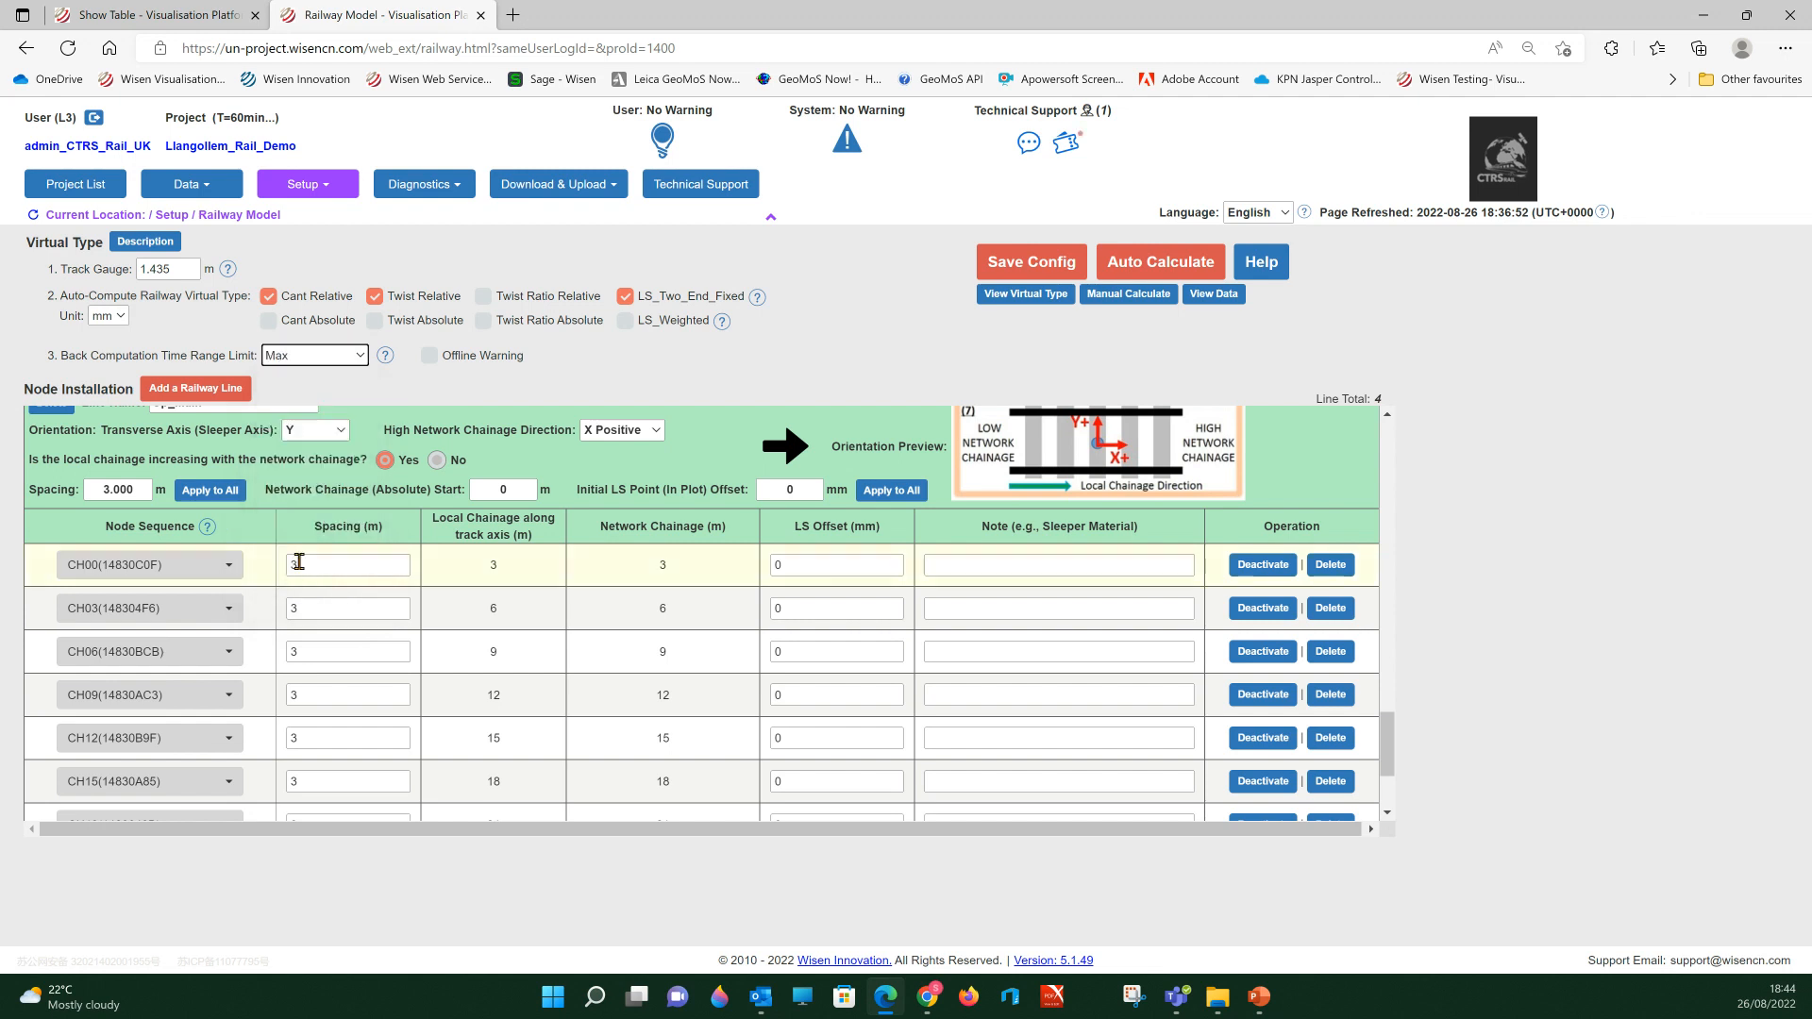
click(763, 366)
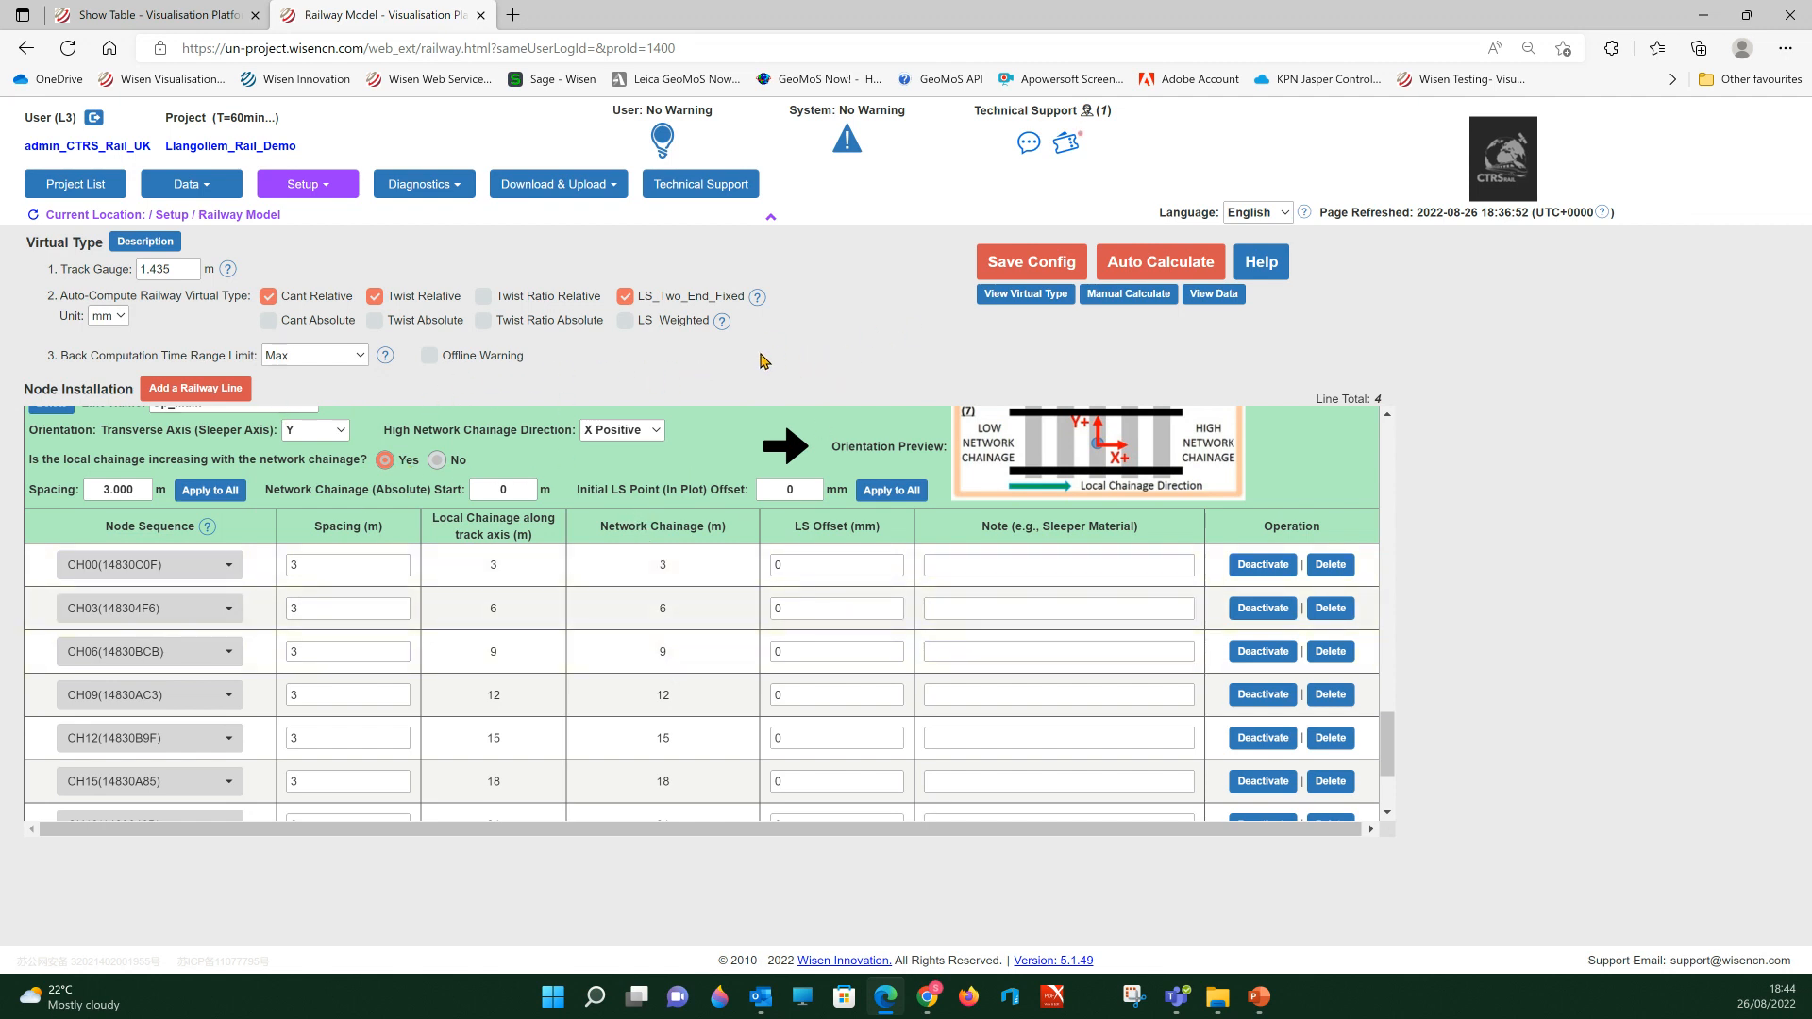
click(981, 272)
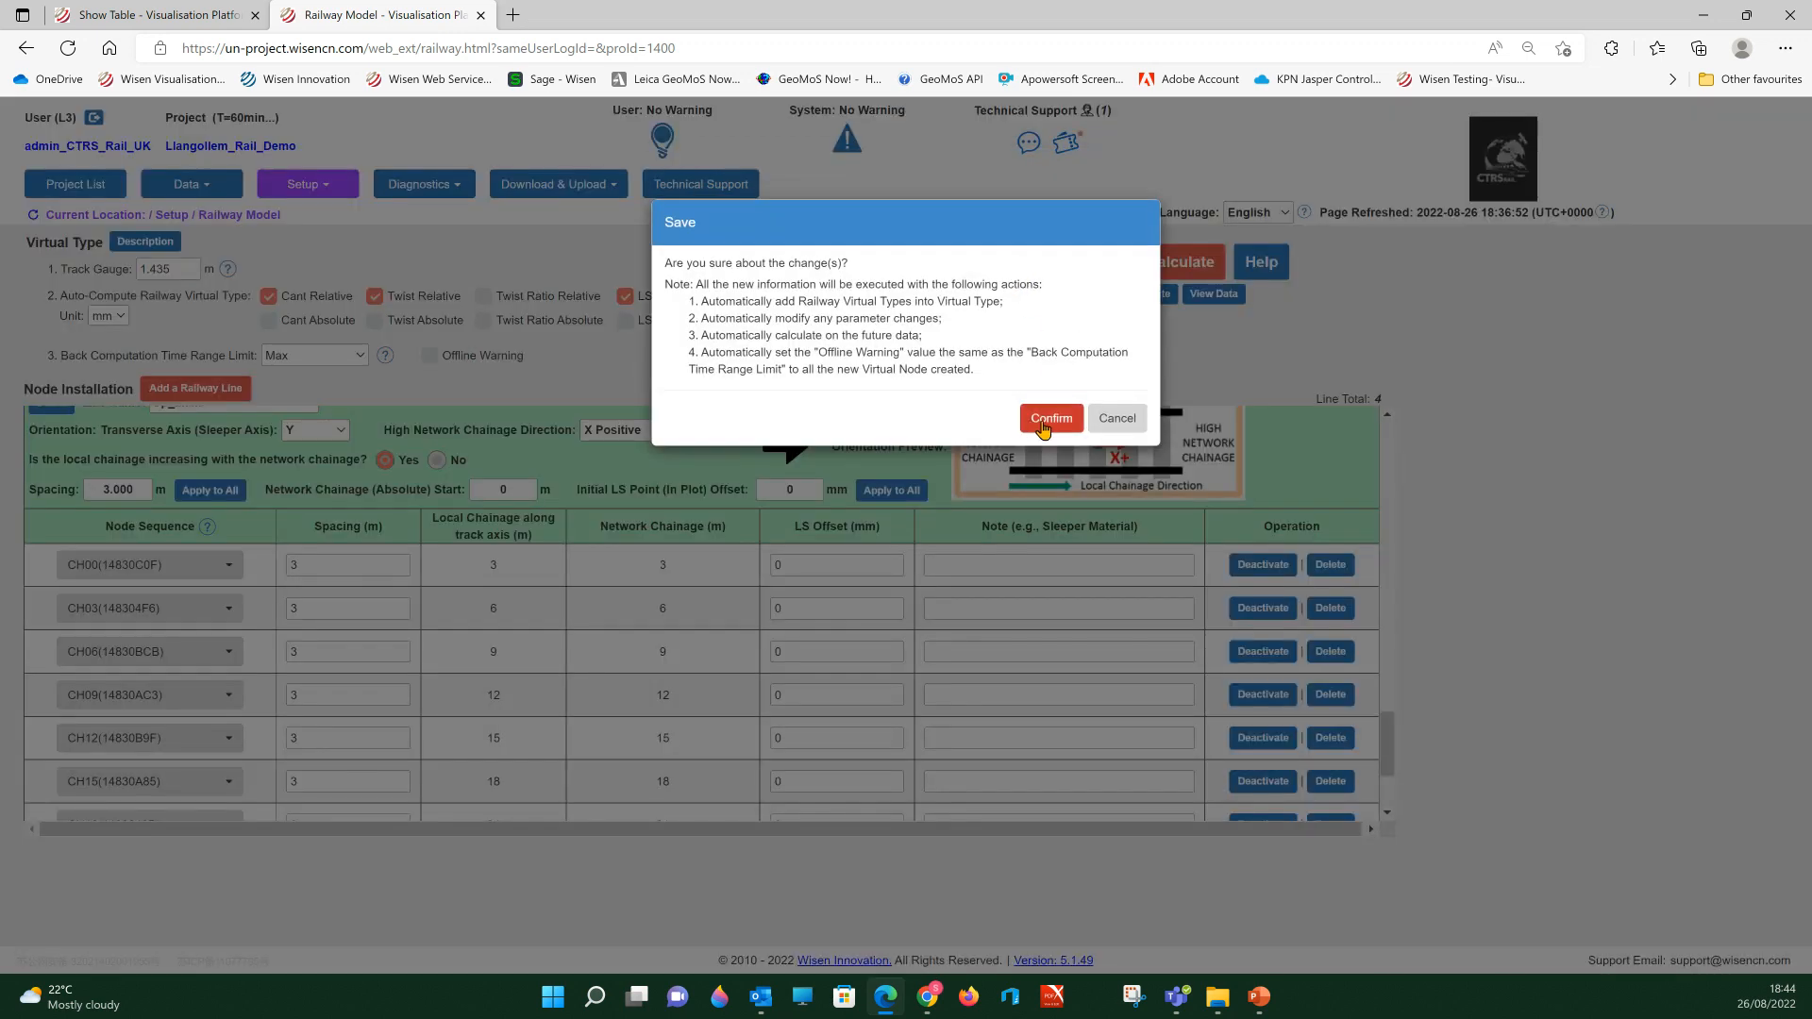
click(1047, 418)
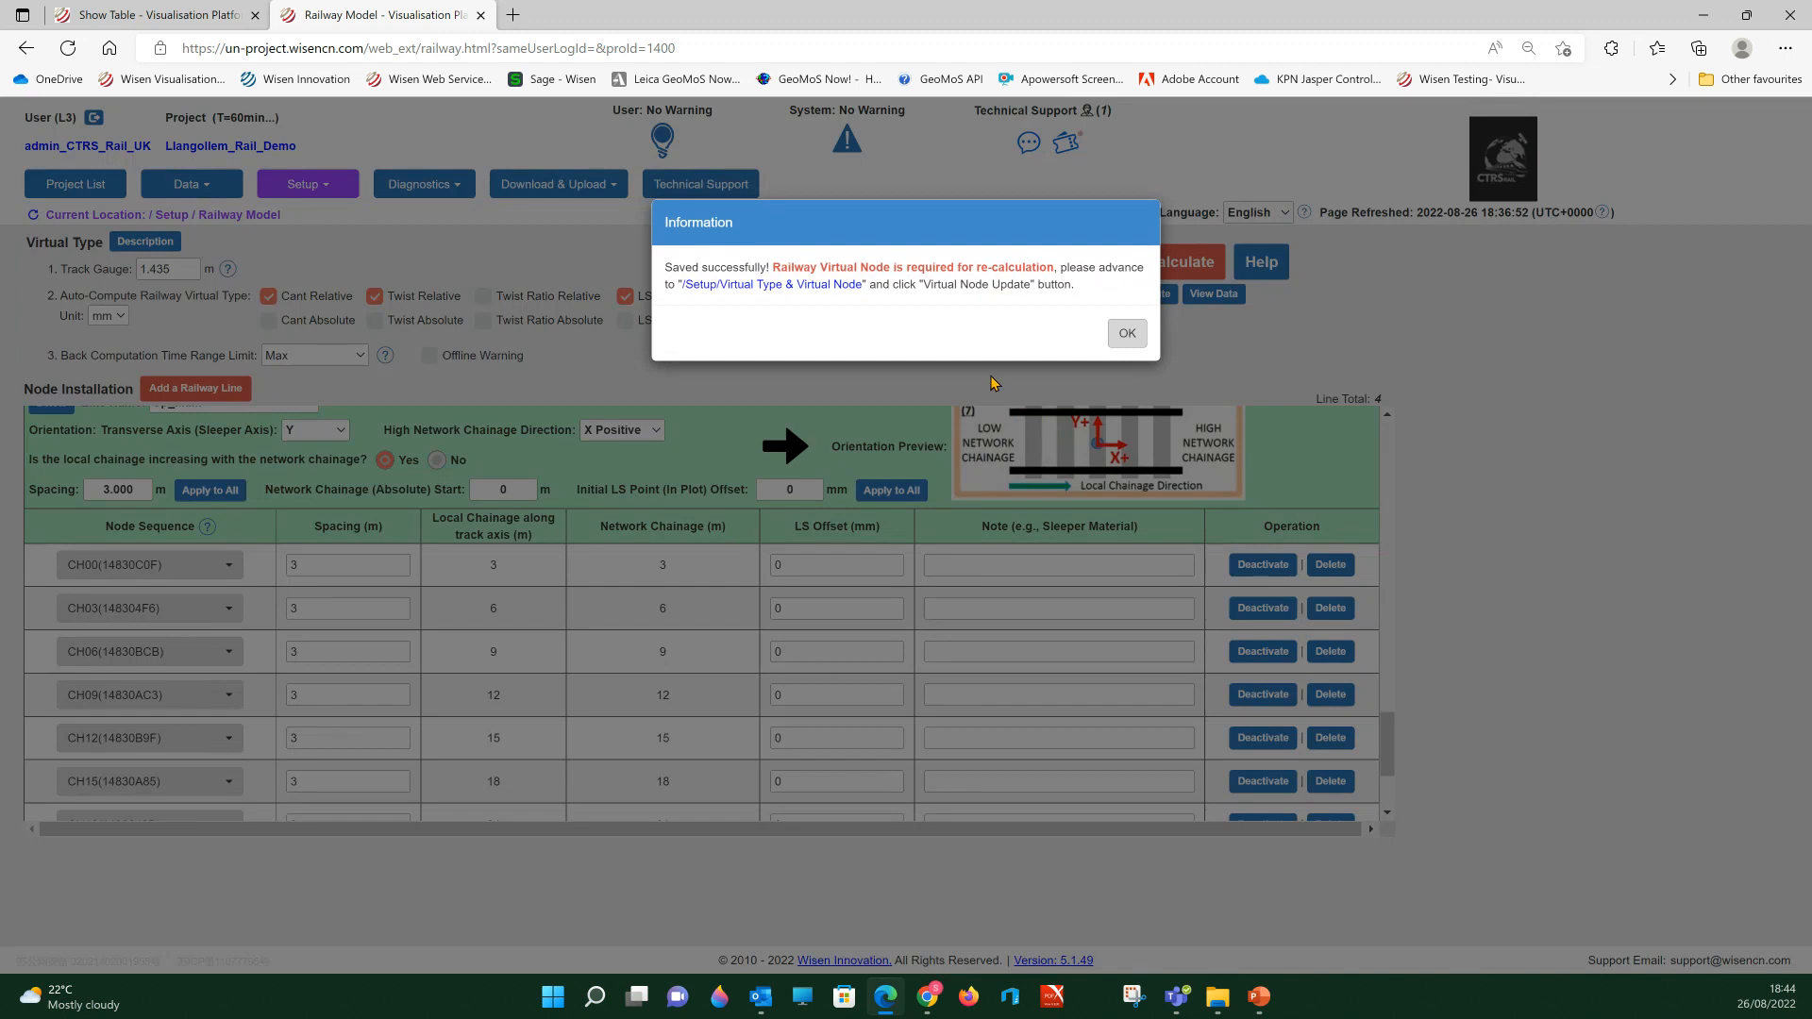
click(1121, 335)
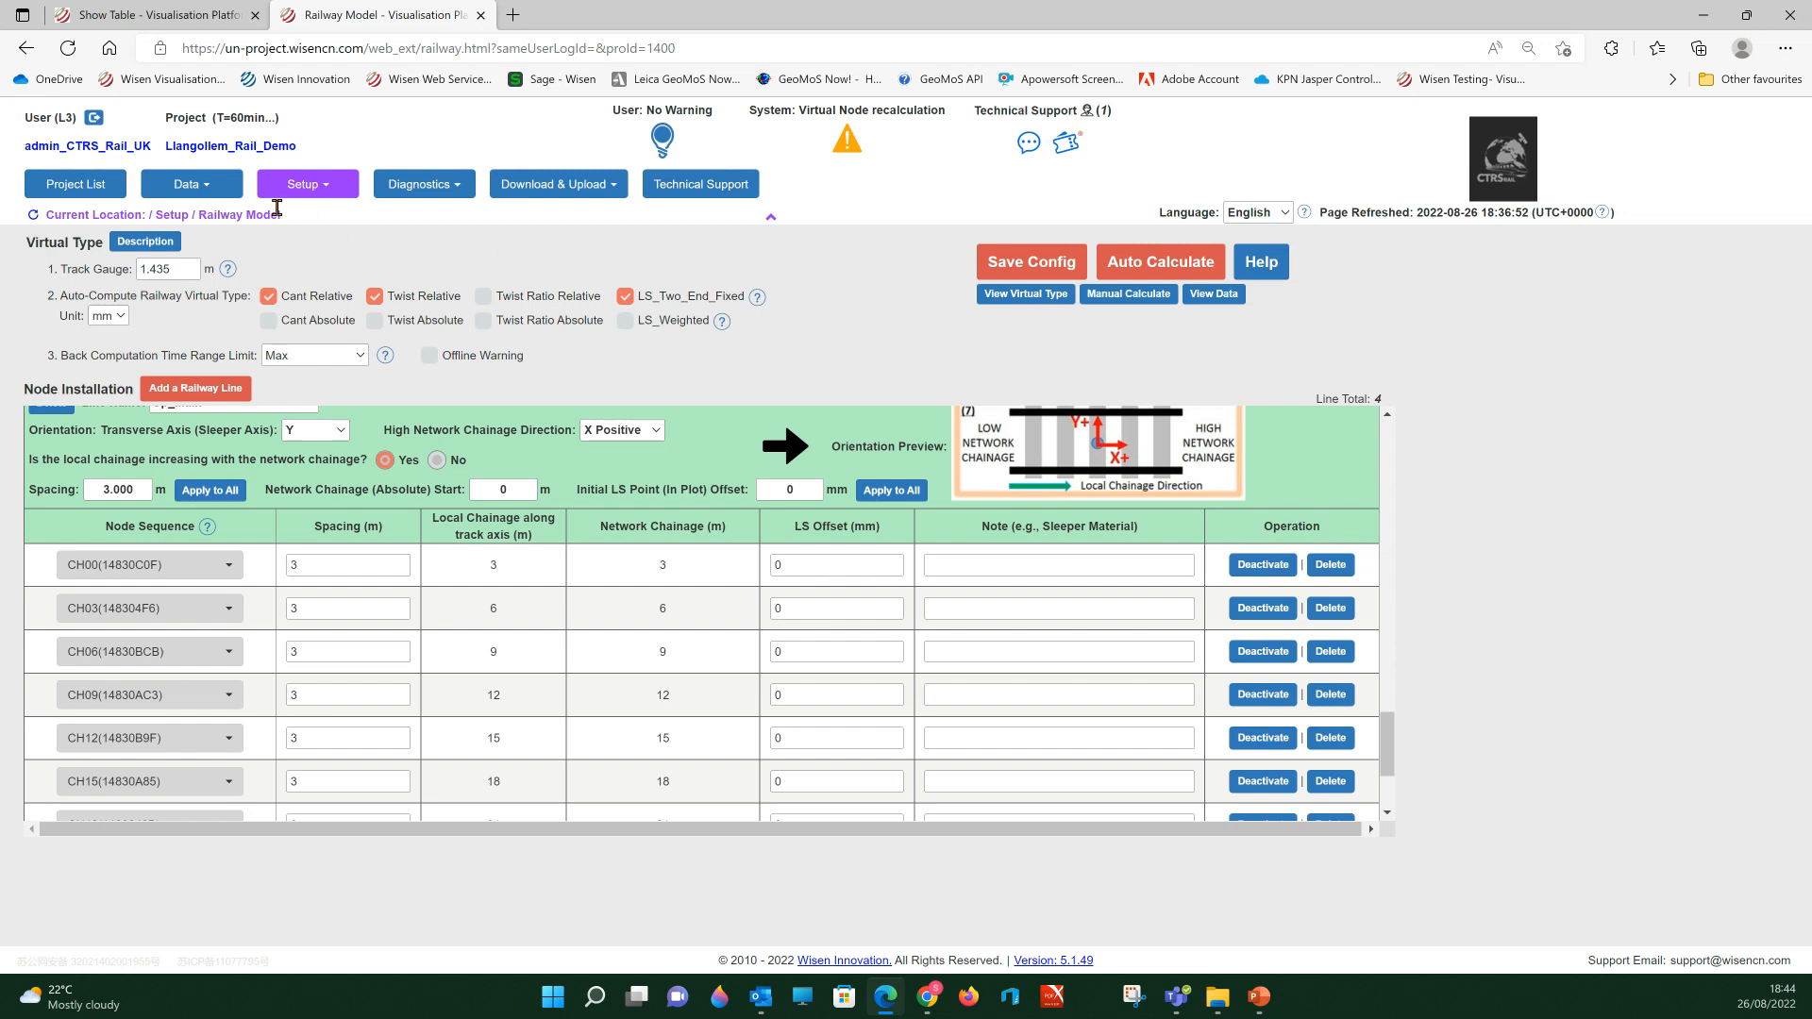
click(287, 198)
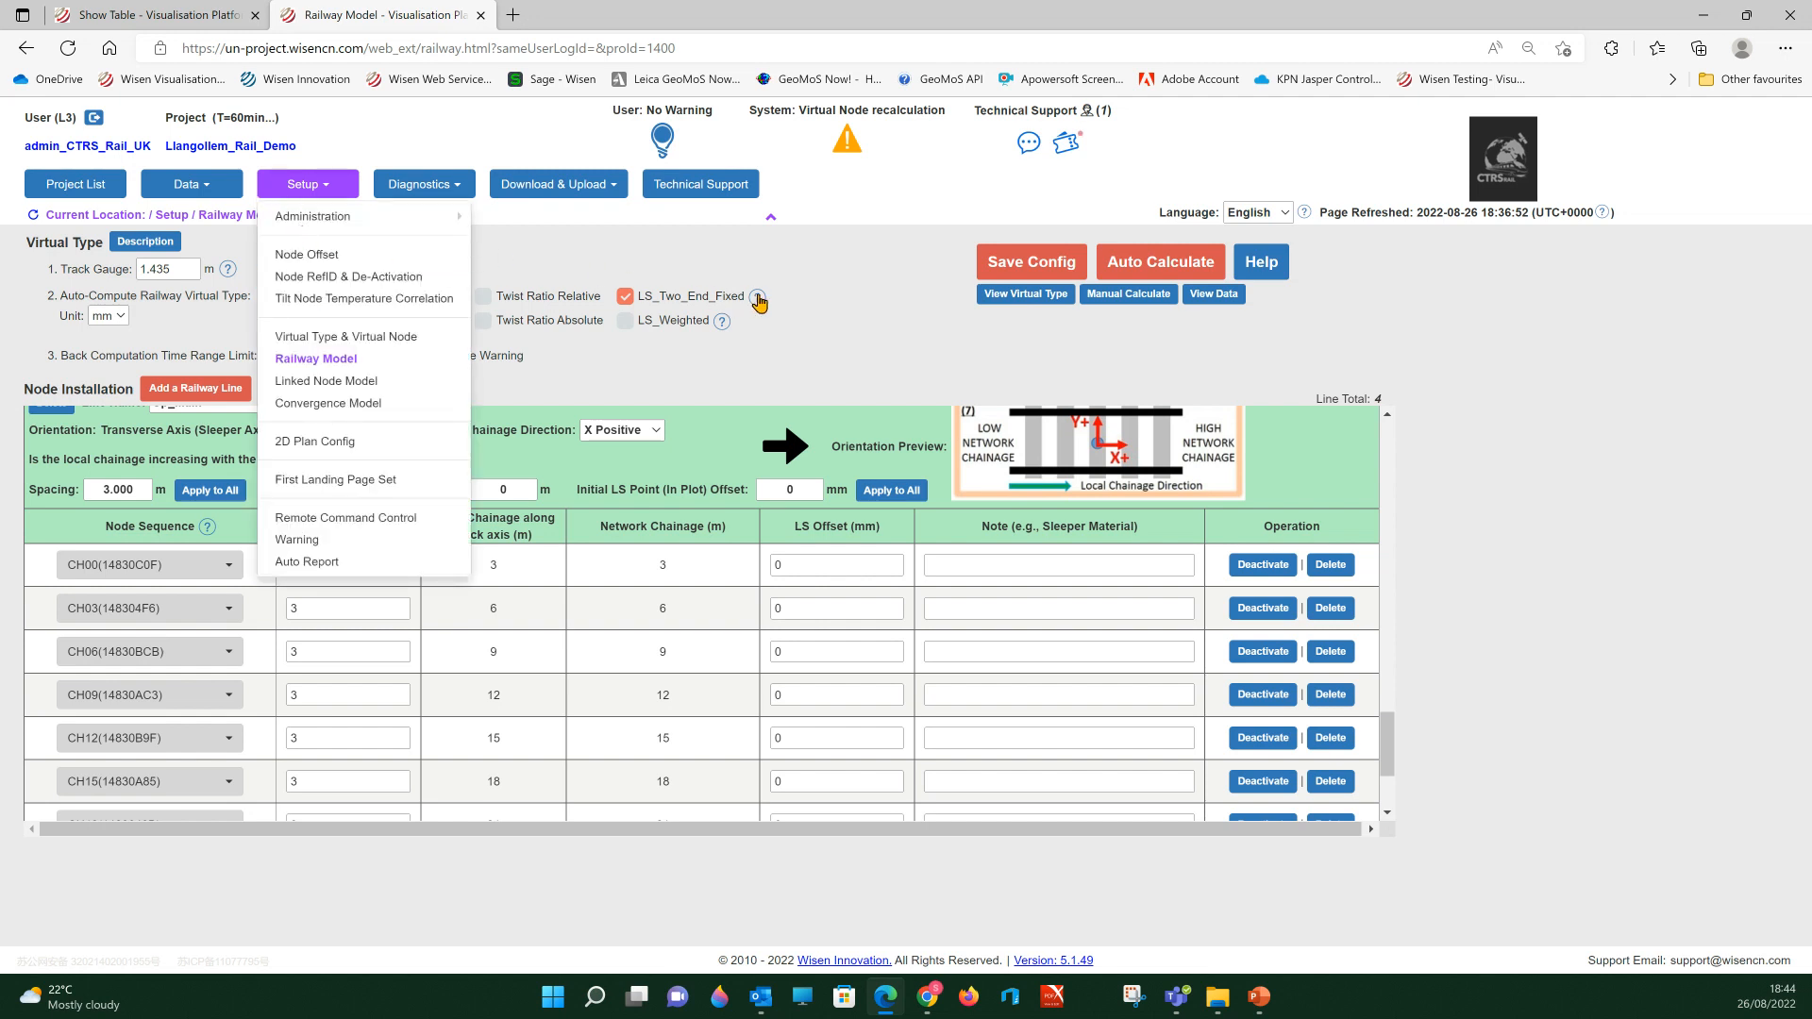
click(887, 331)
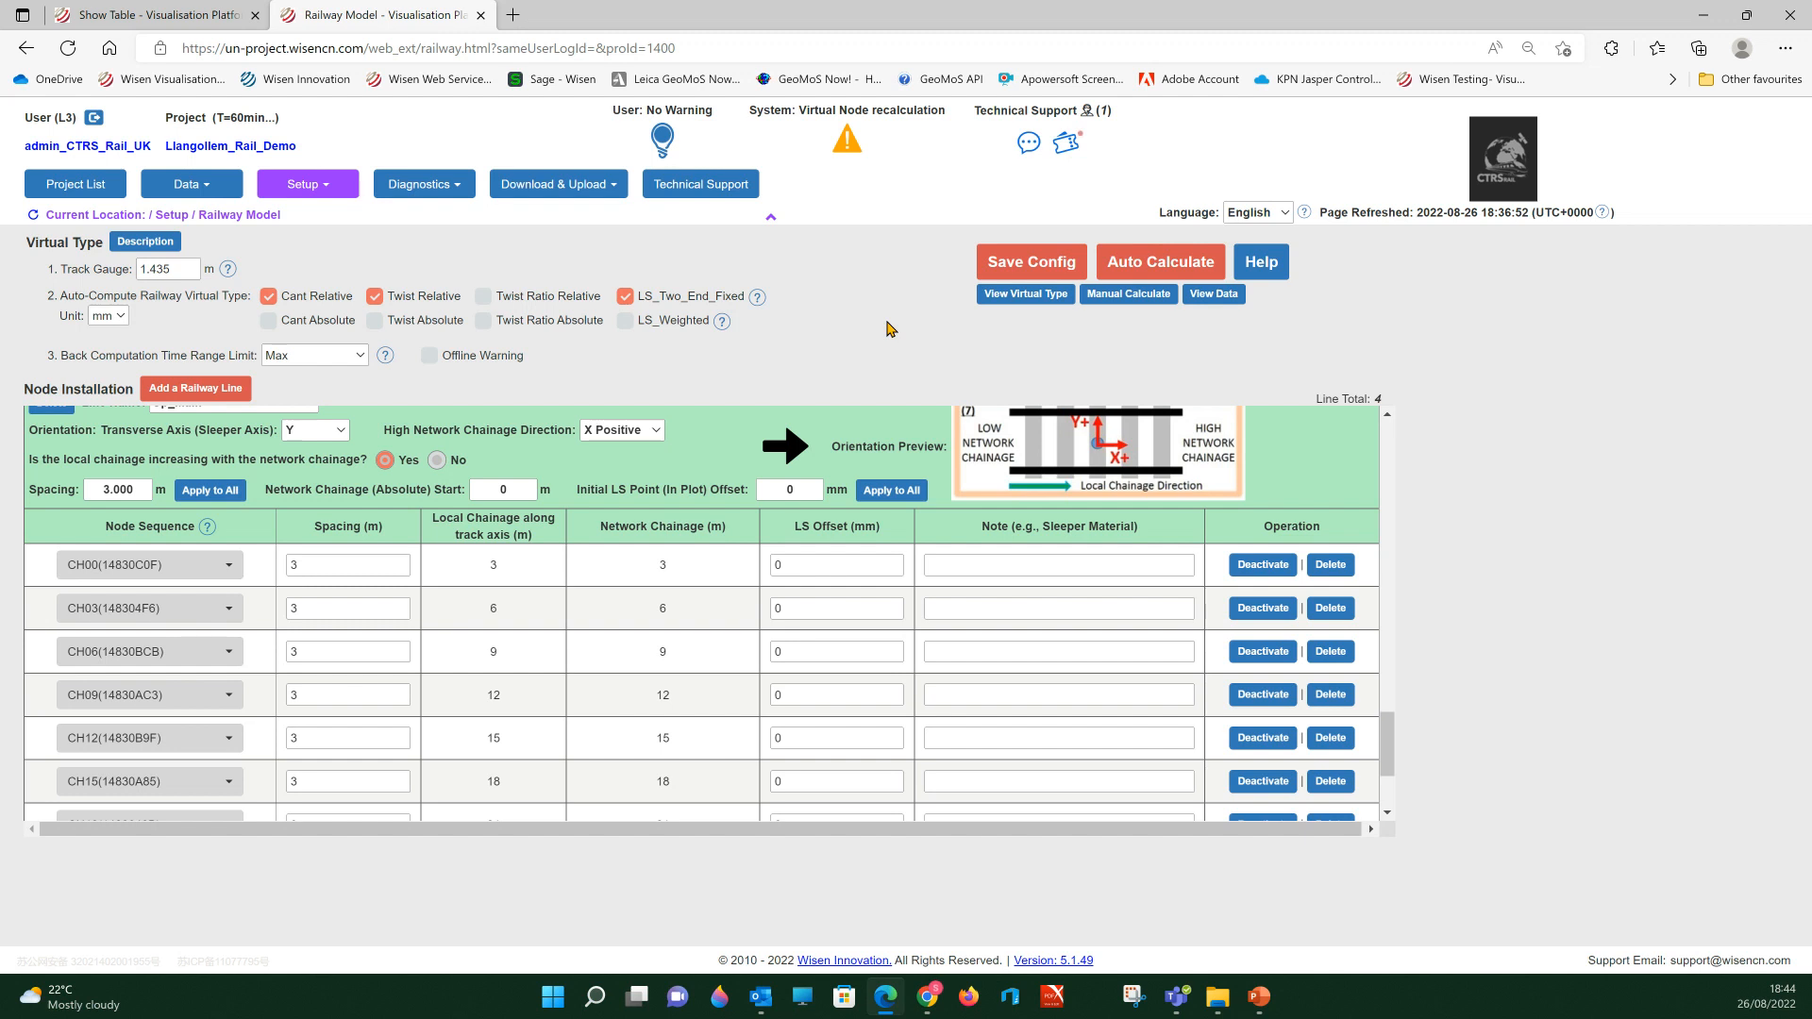
Submit an Auto Calculate of category Offset to Zero for the Up_Main line only.
click(1175, 280)
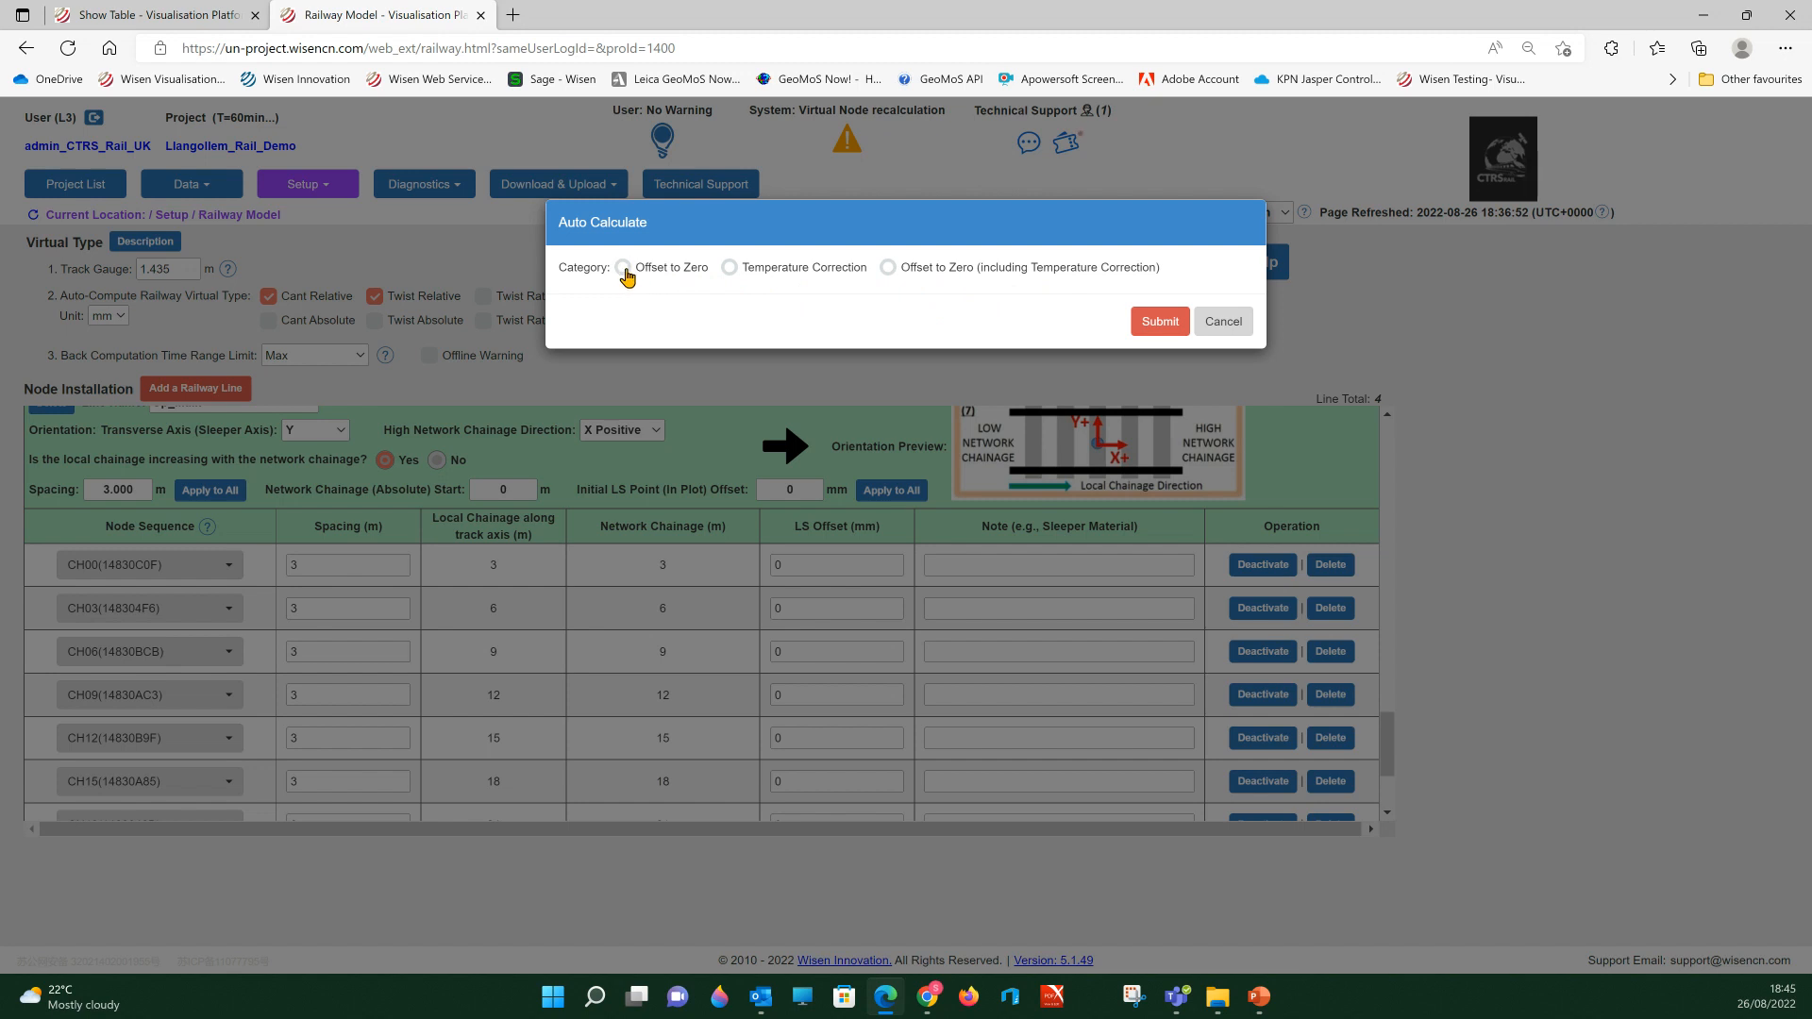
click(622, 269)
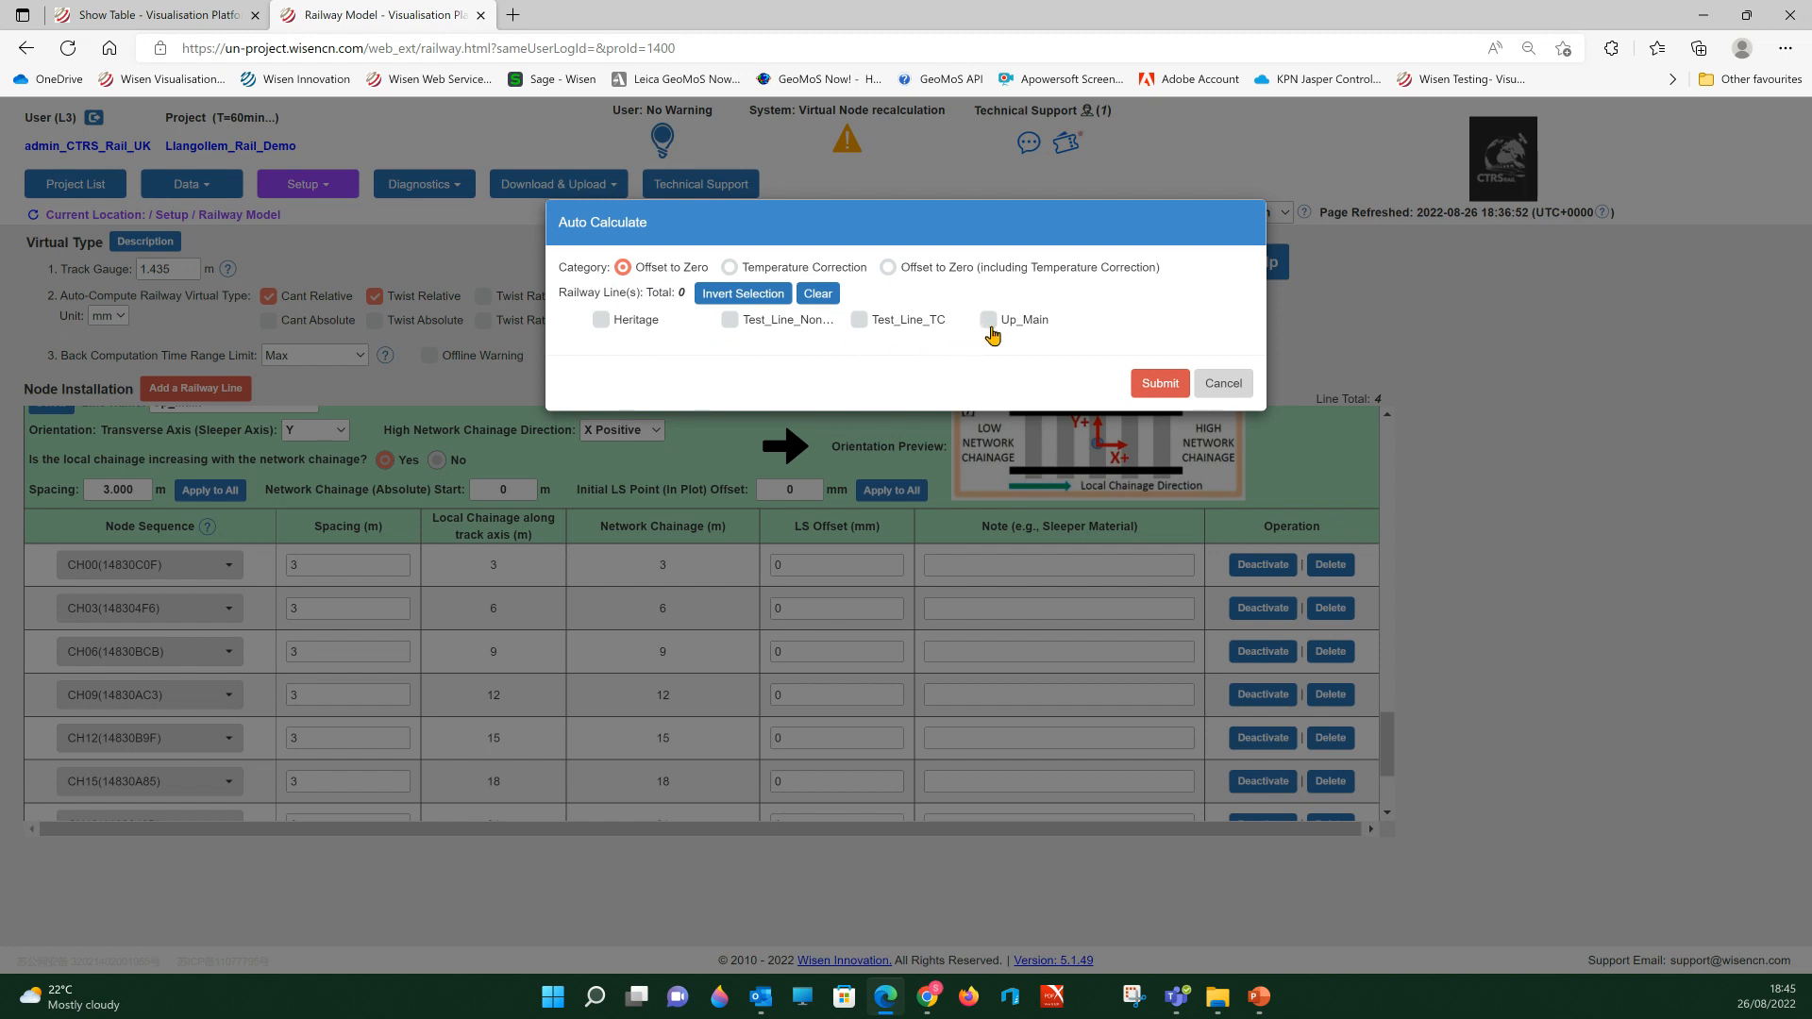
click(989, 321)
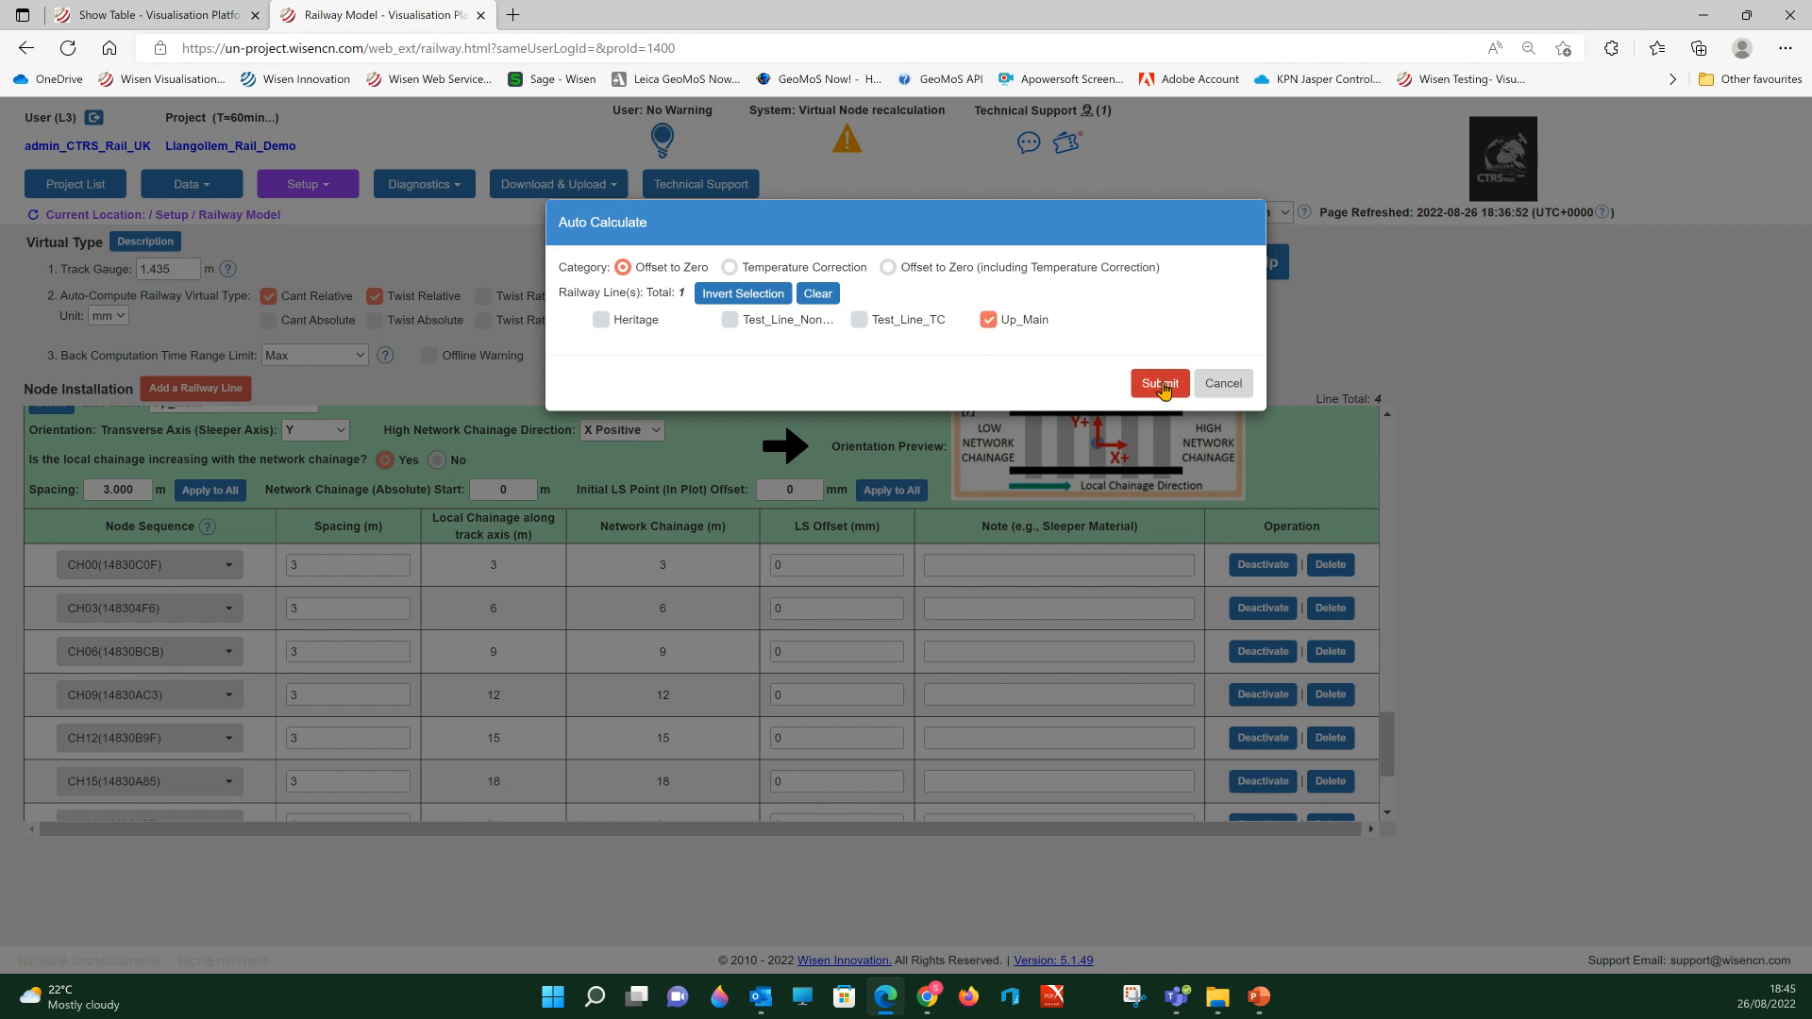
click(1162, 386)
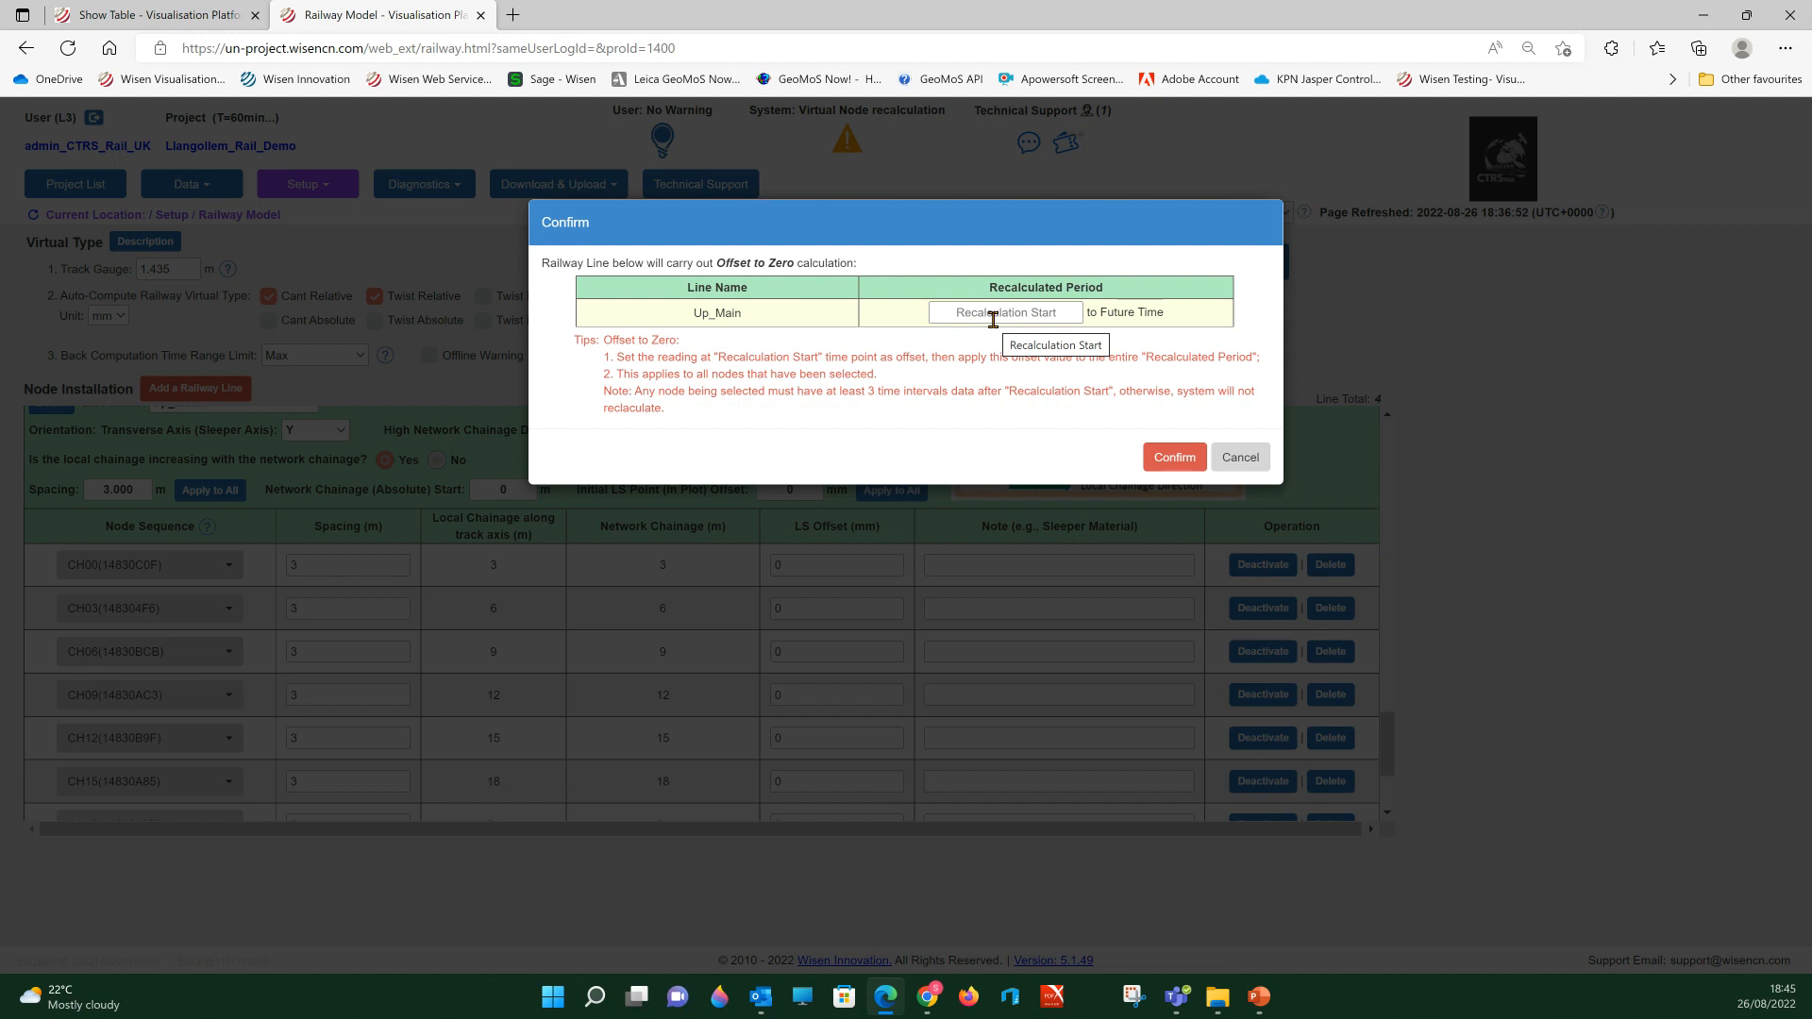
click(993, 314)
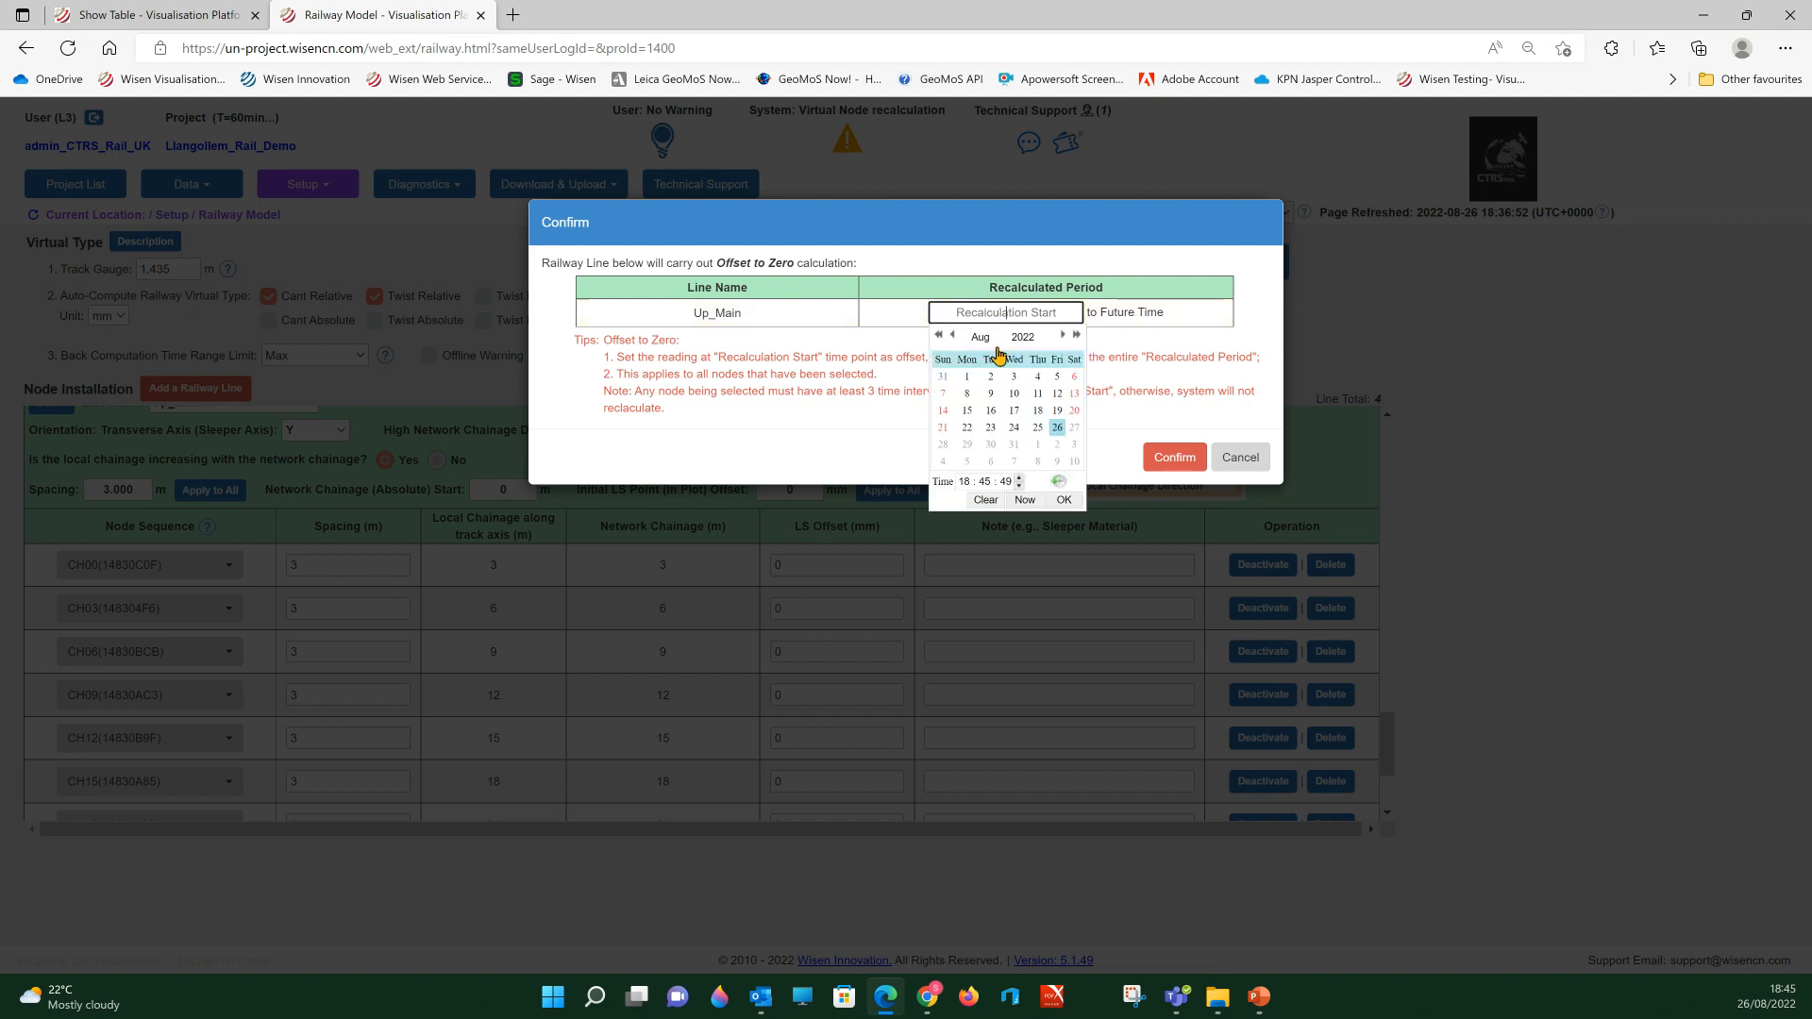
click(1037, 411)
click(967, 428)
click(968, 425)
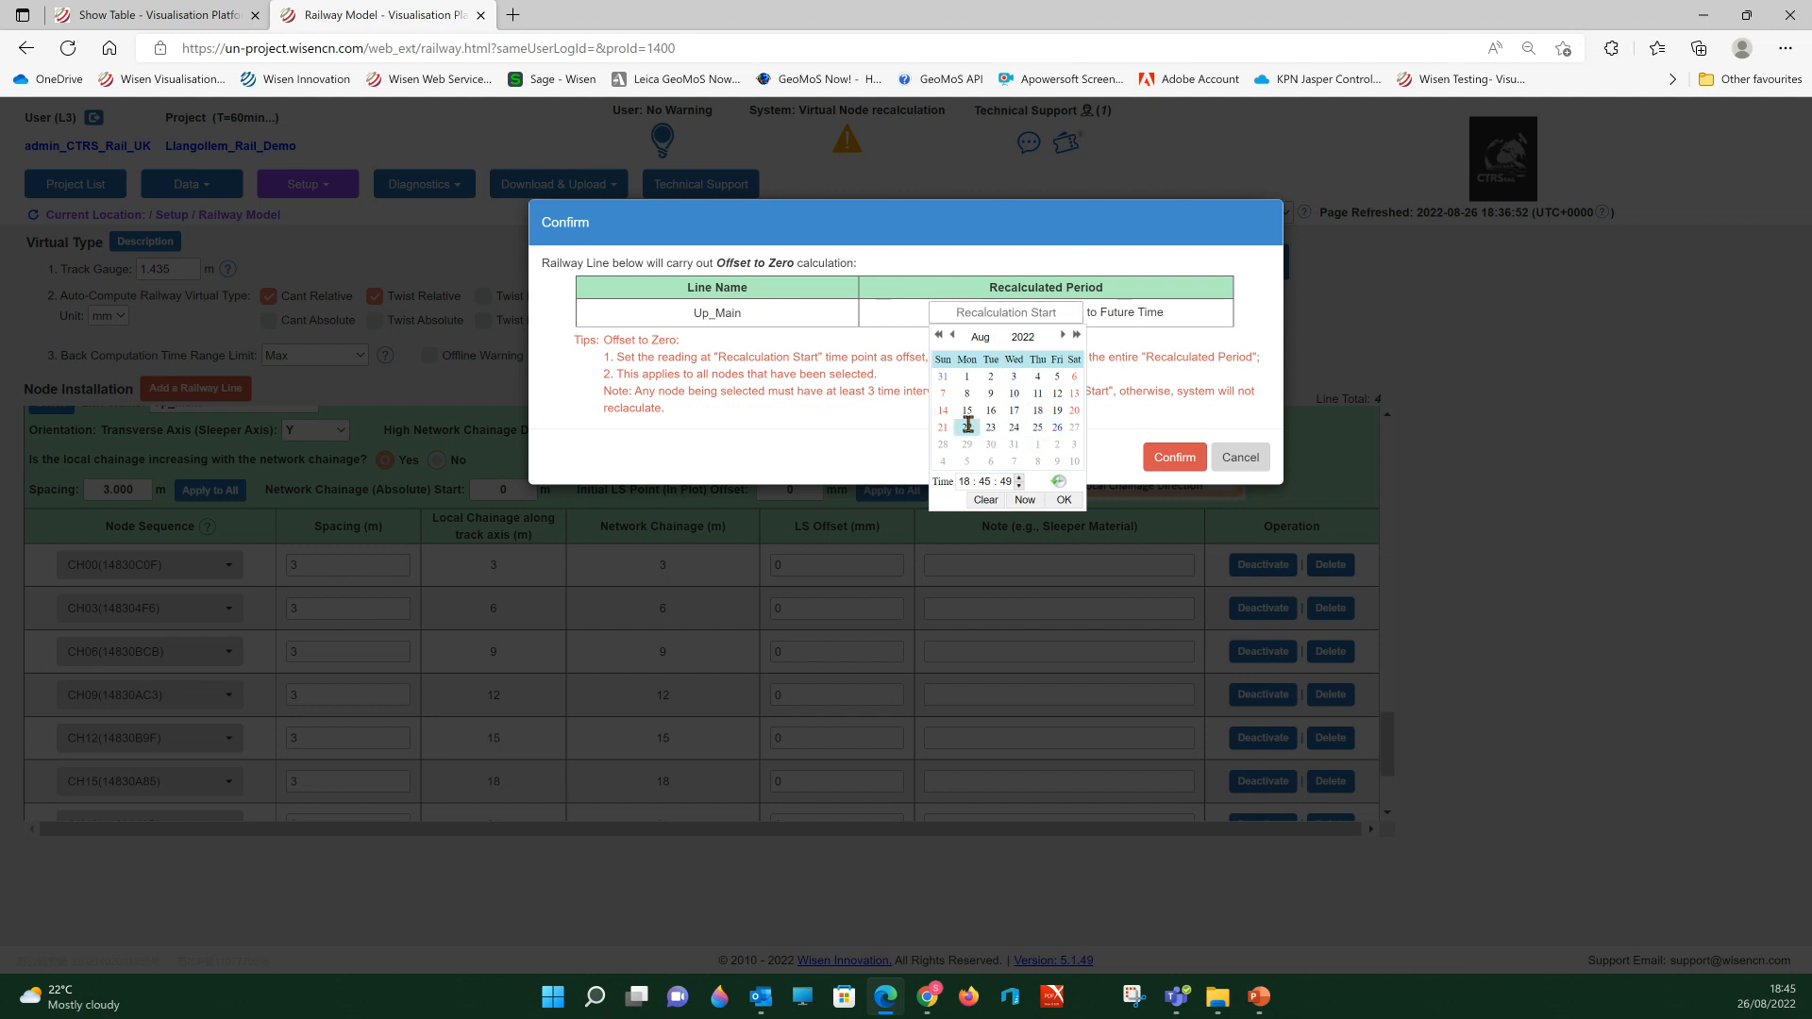
click(967, 483)
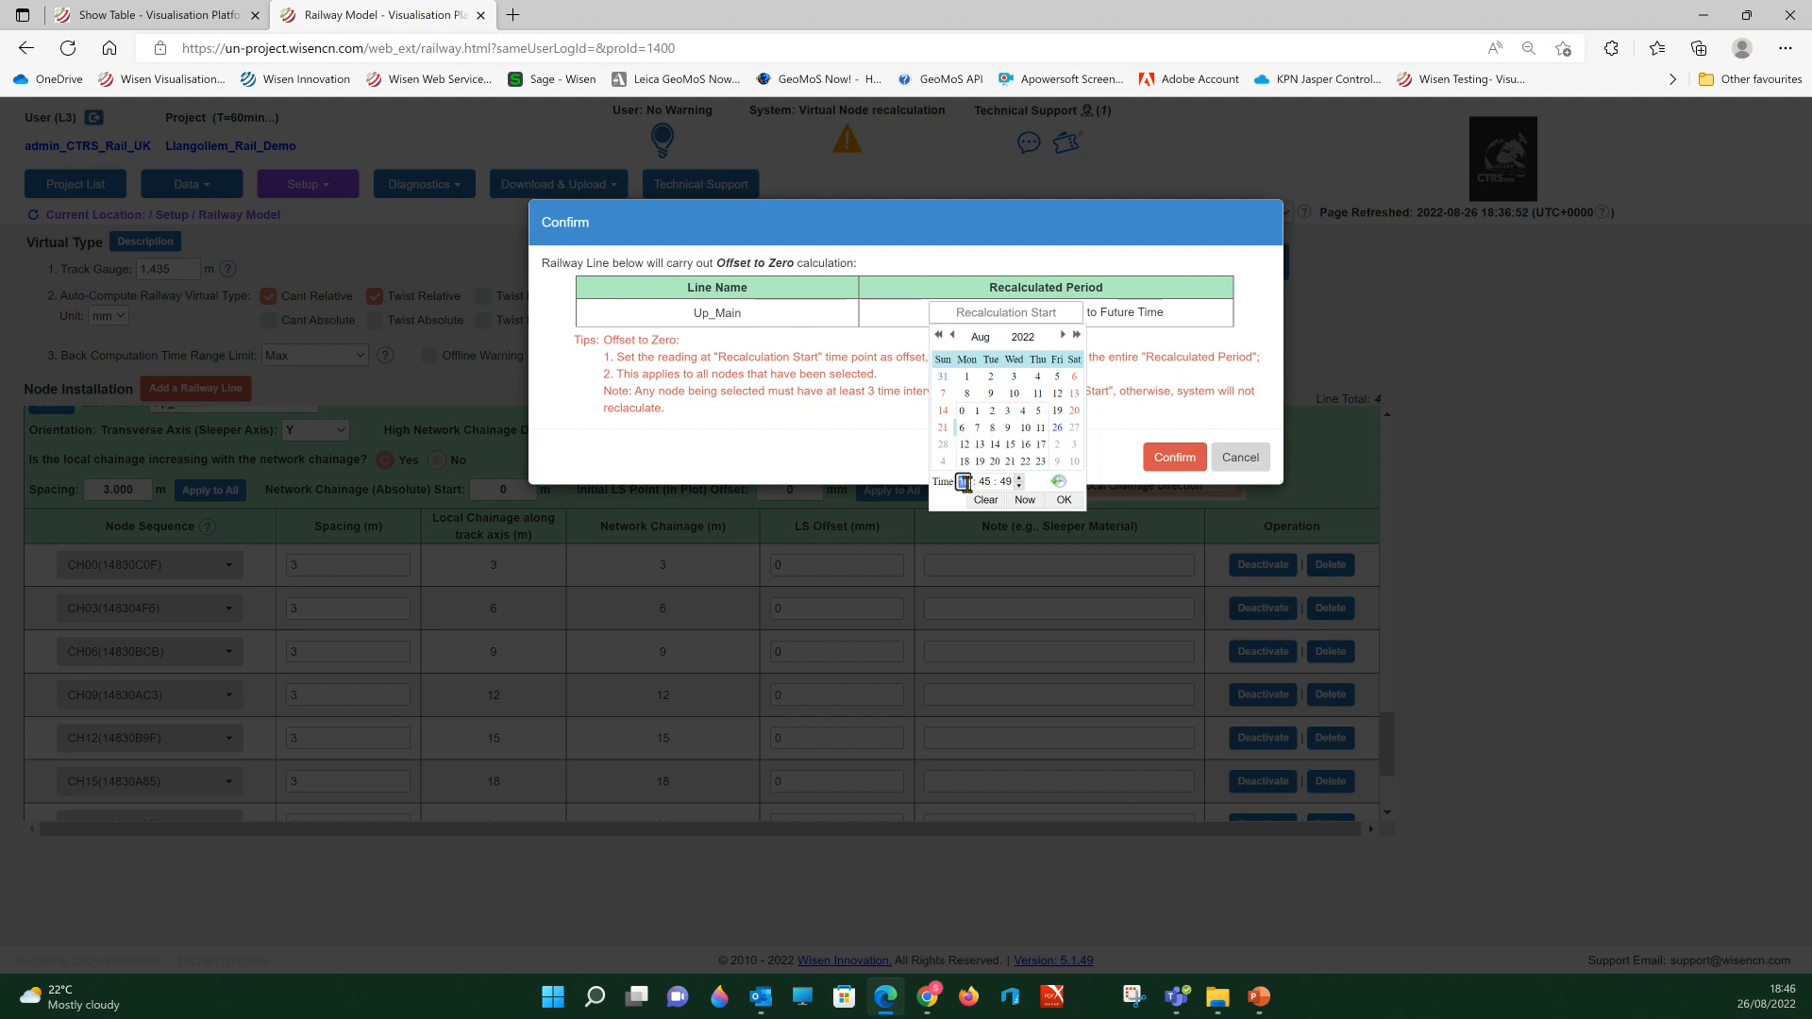
click(1009, 463)
click(983, 481)
click(962, 444)
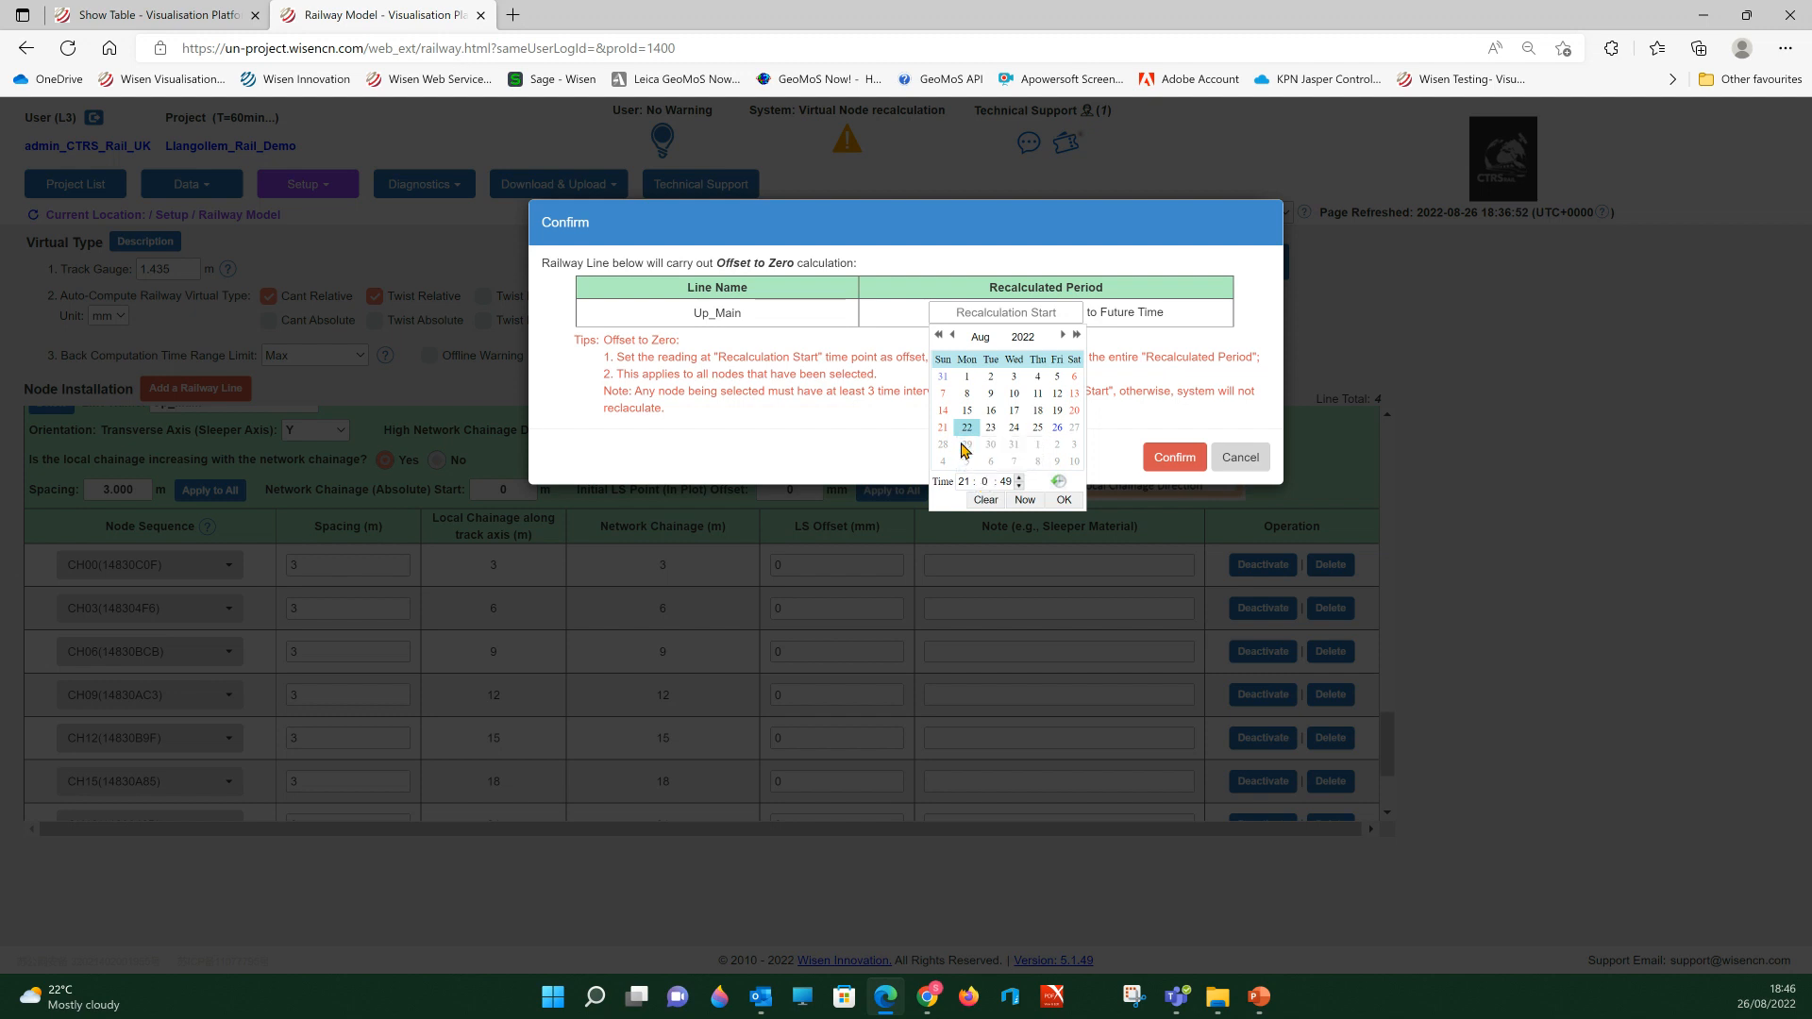
click(1063, 499)
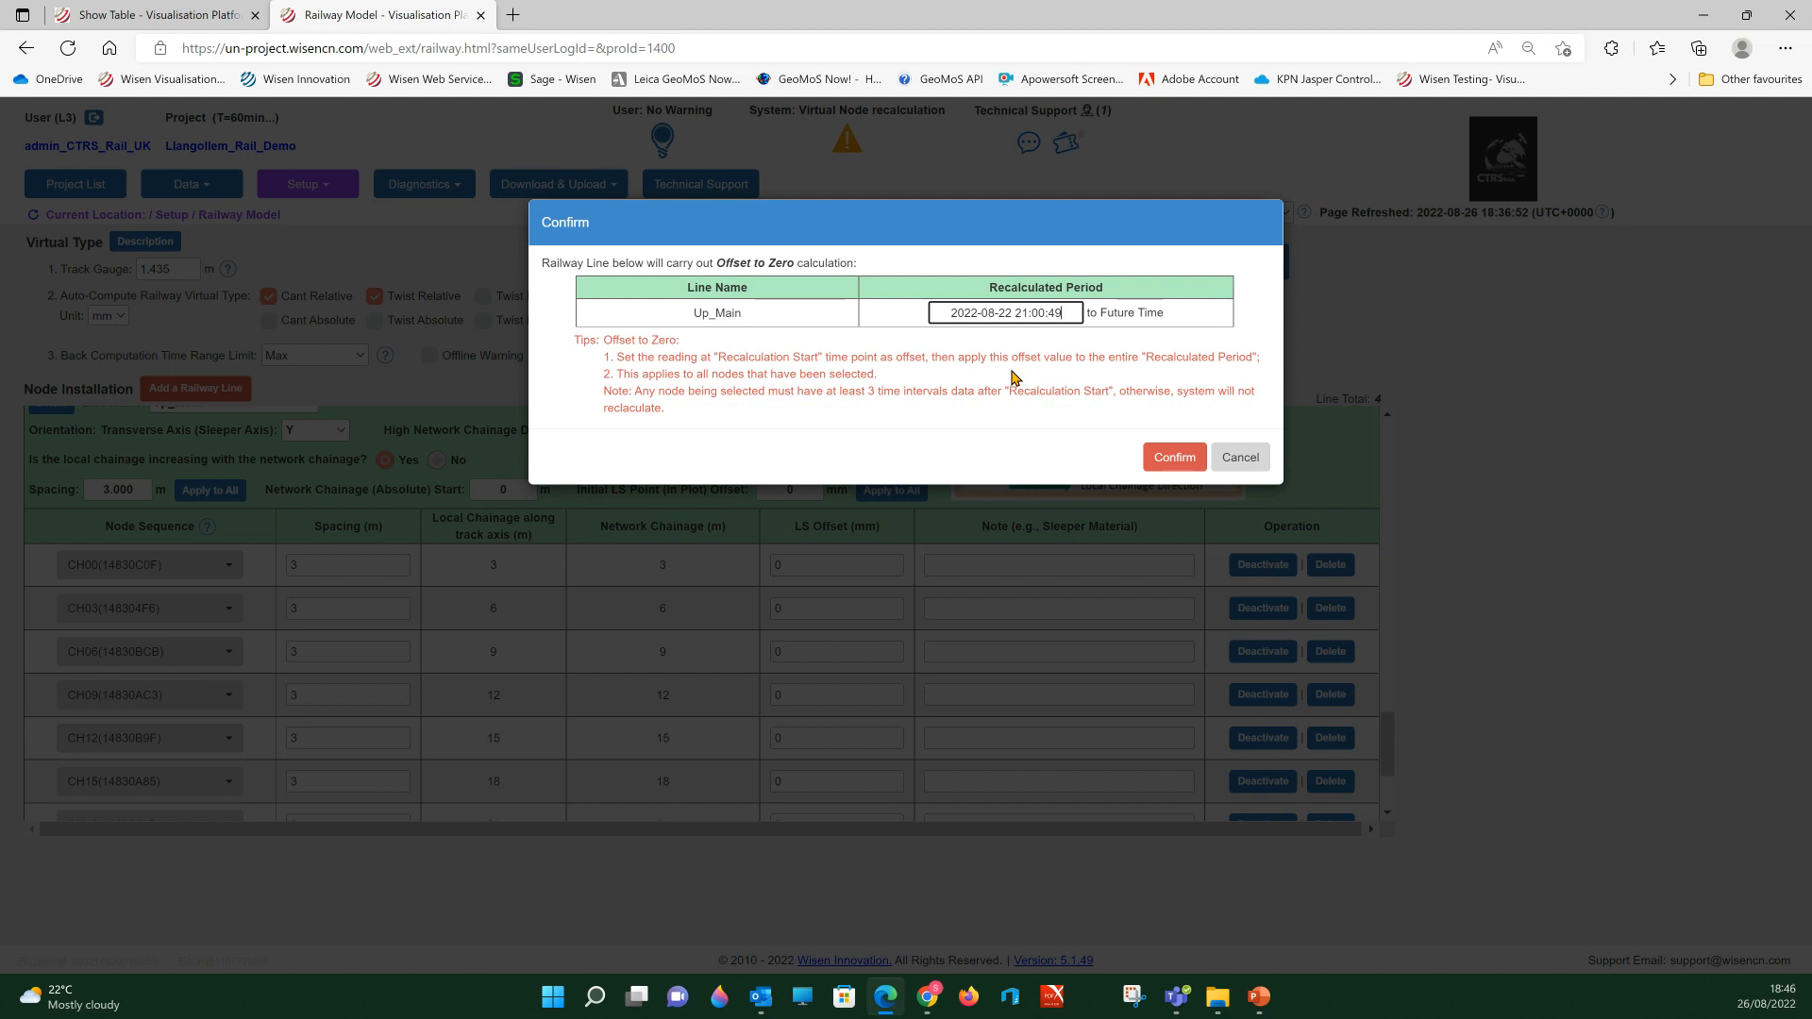
click(1166, 455)
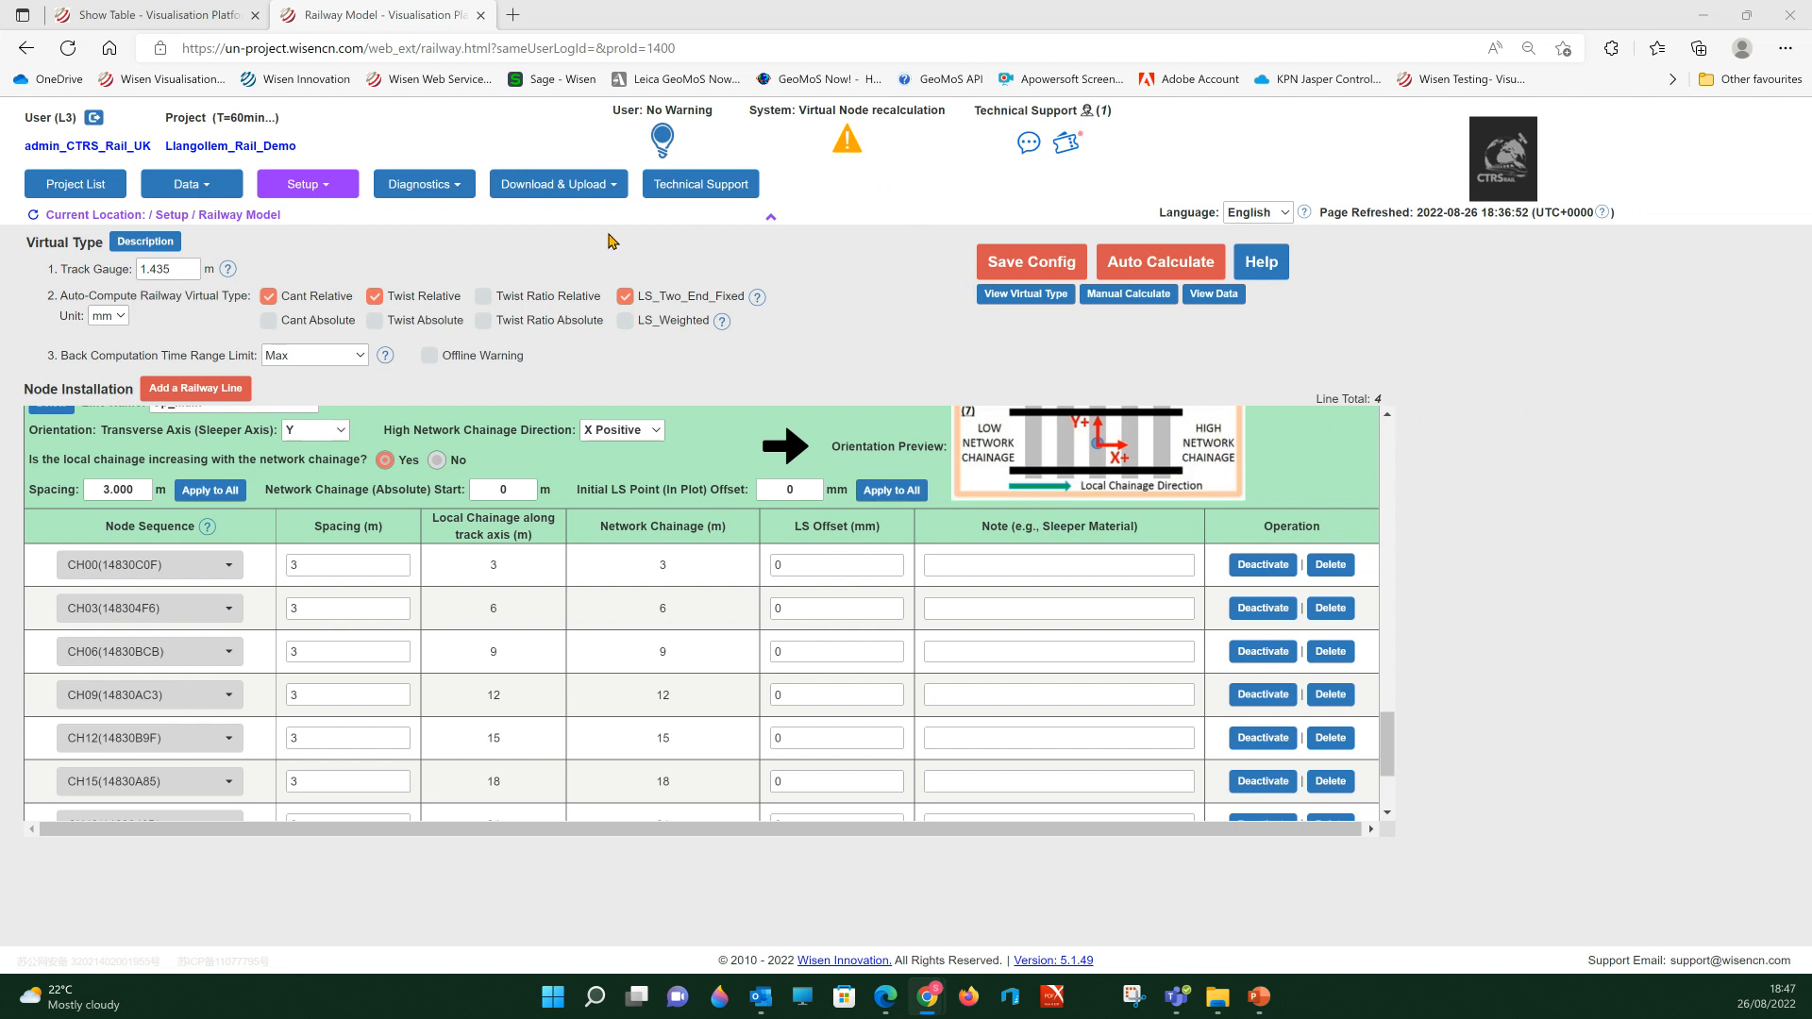
Open the Virtual Type & Virtual Node setup page and examine the Up_Main types in the Railway table.
click(316, 191)
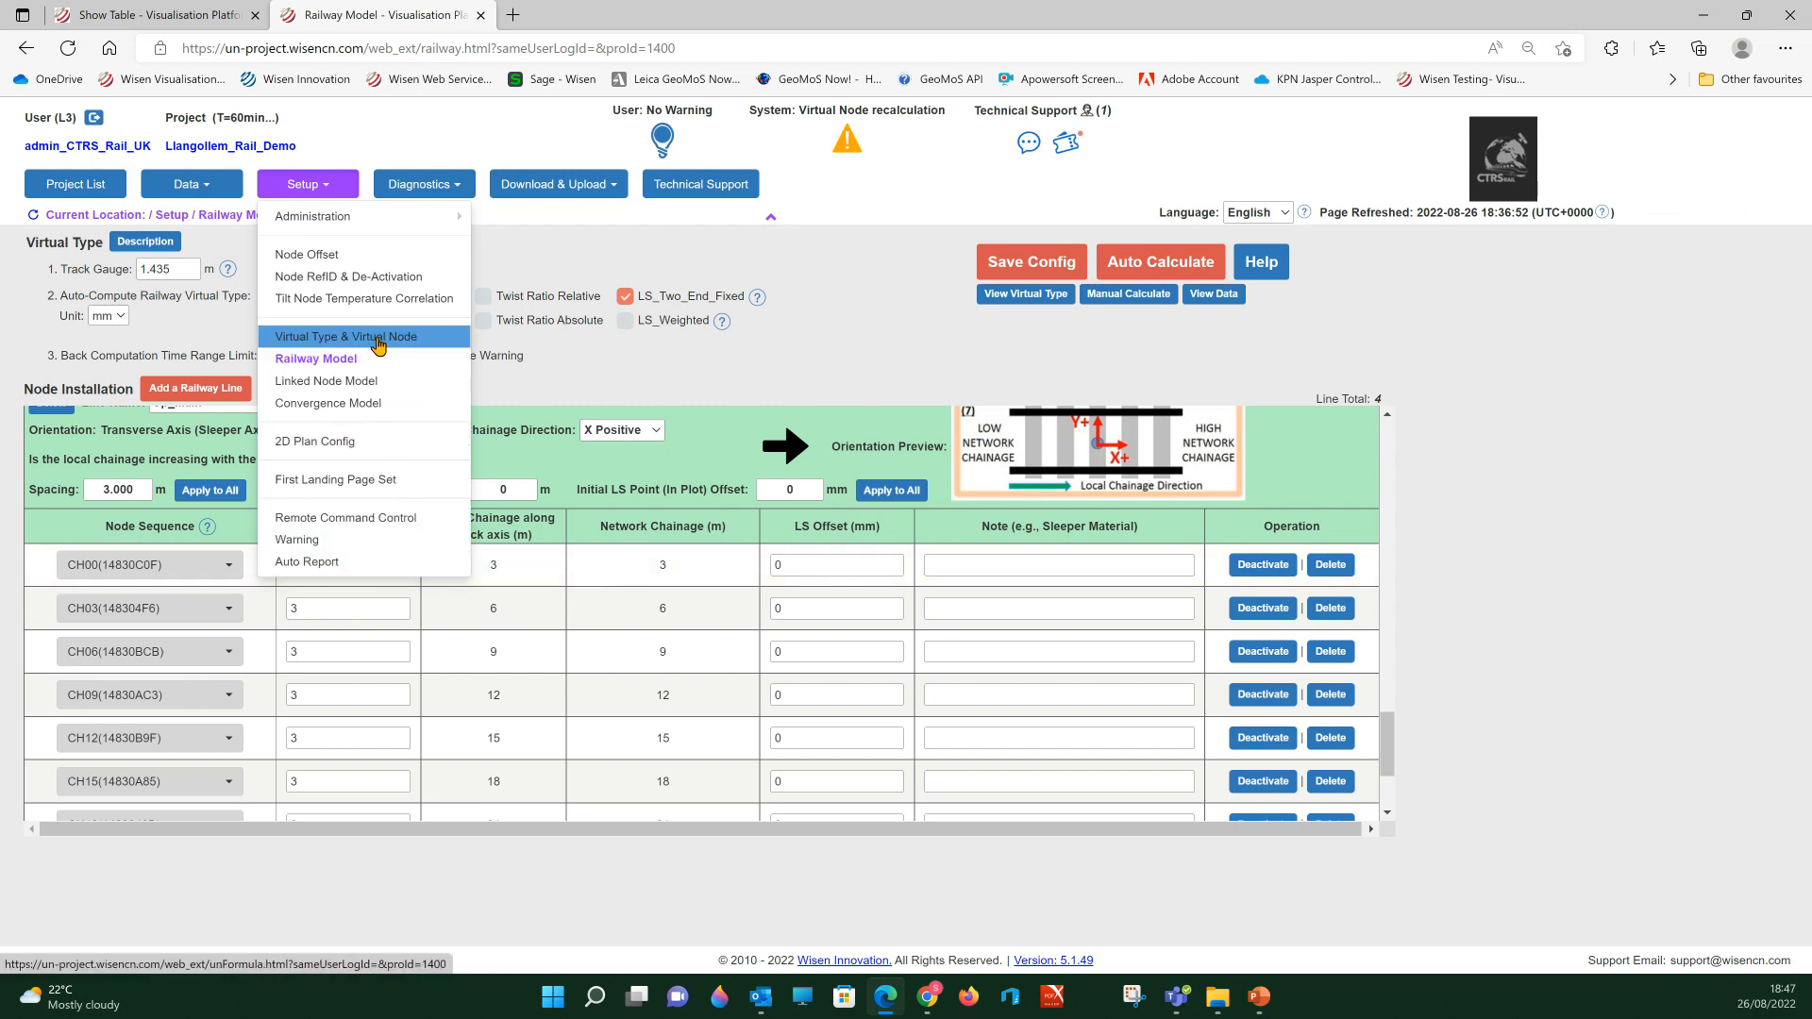
click(377, 343)
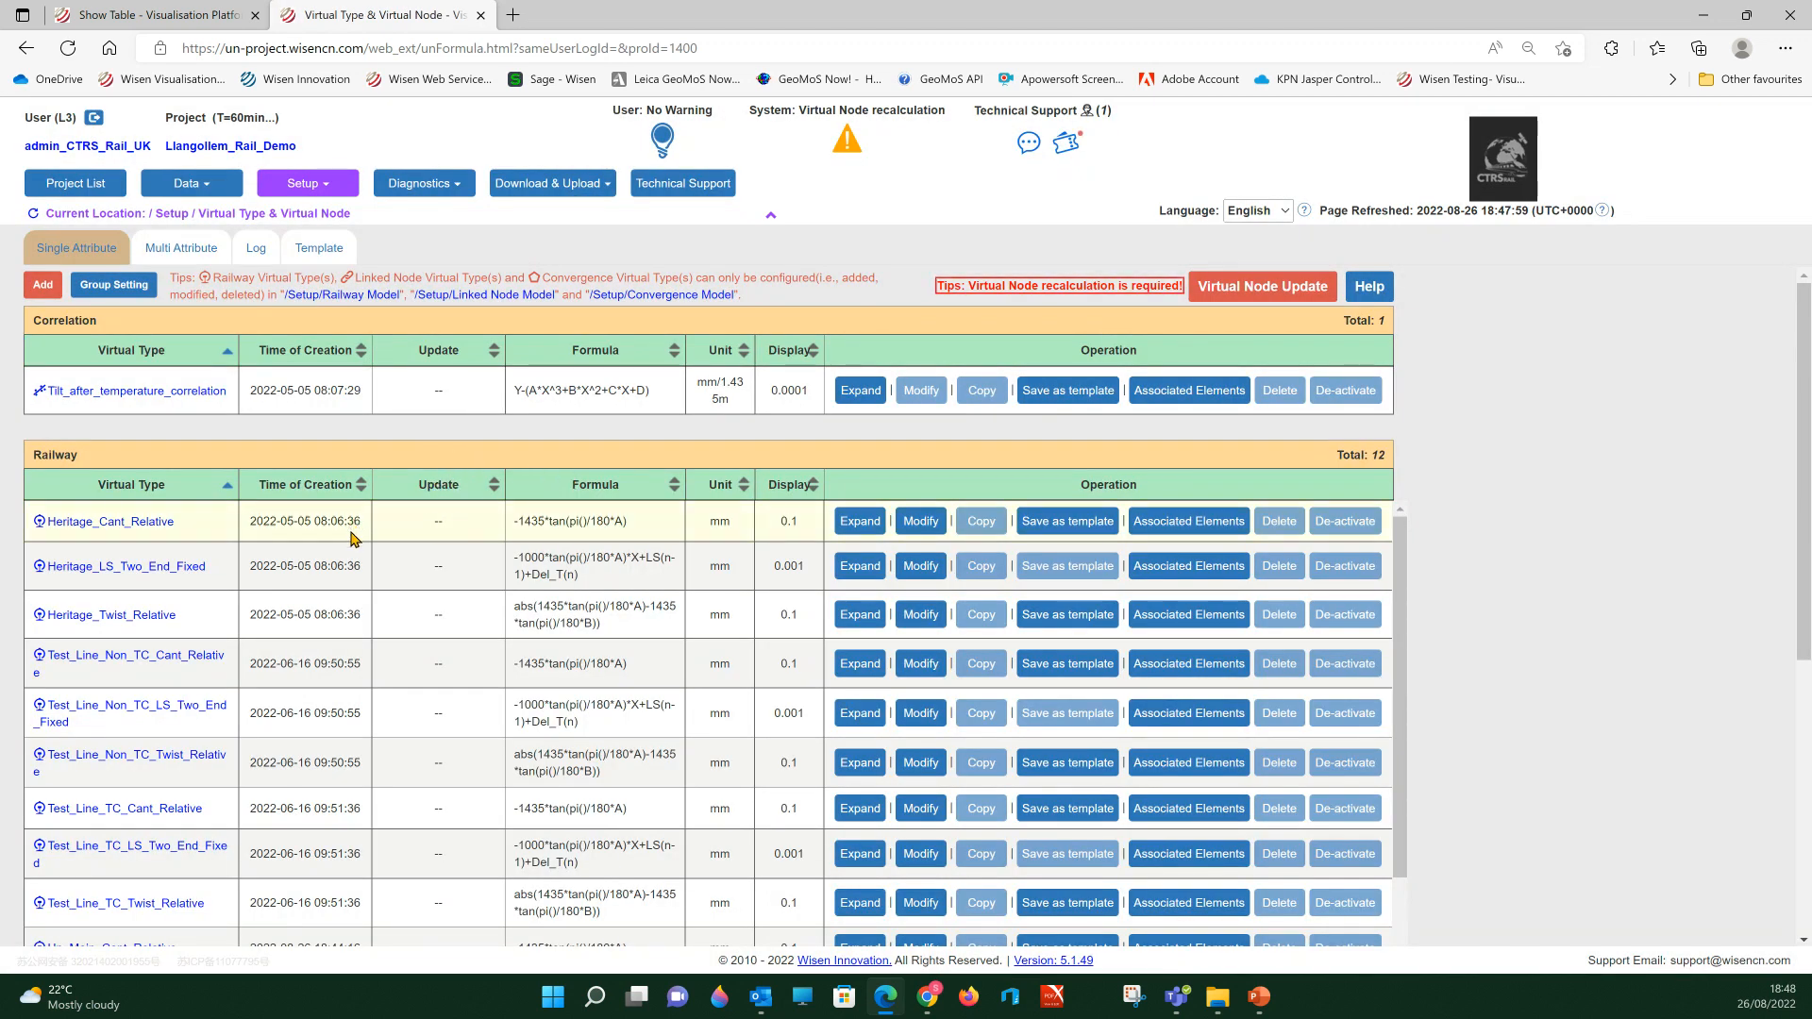
scroll(352, 538, down, 6)
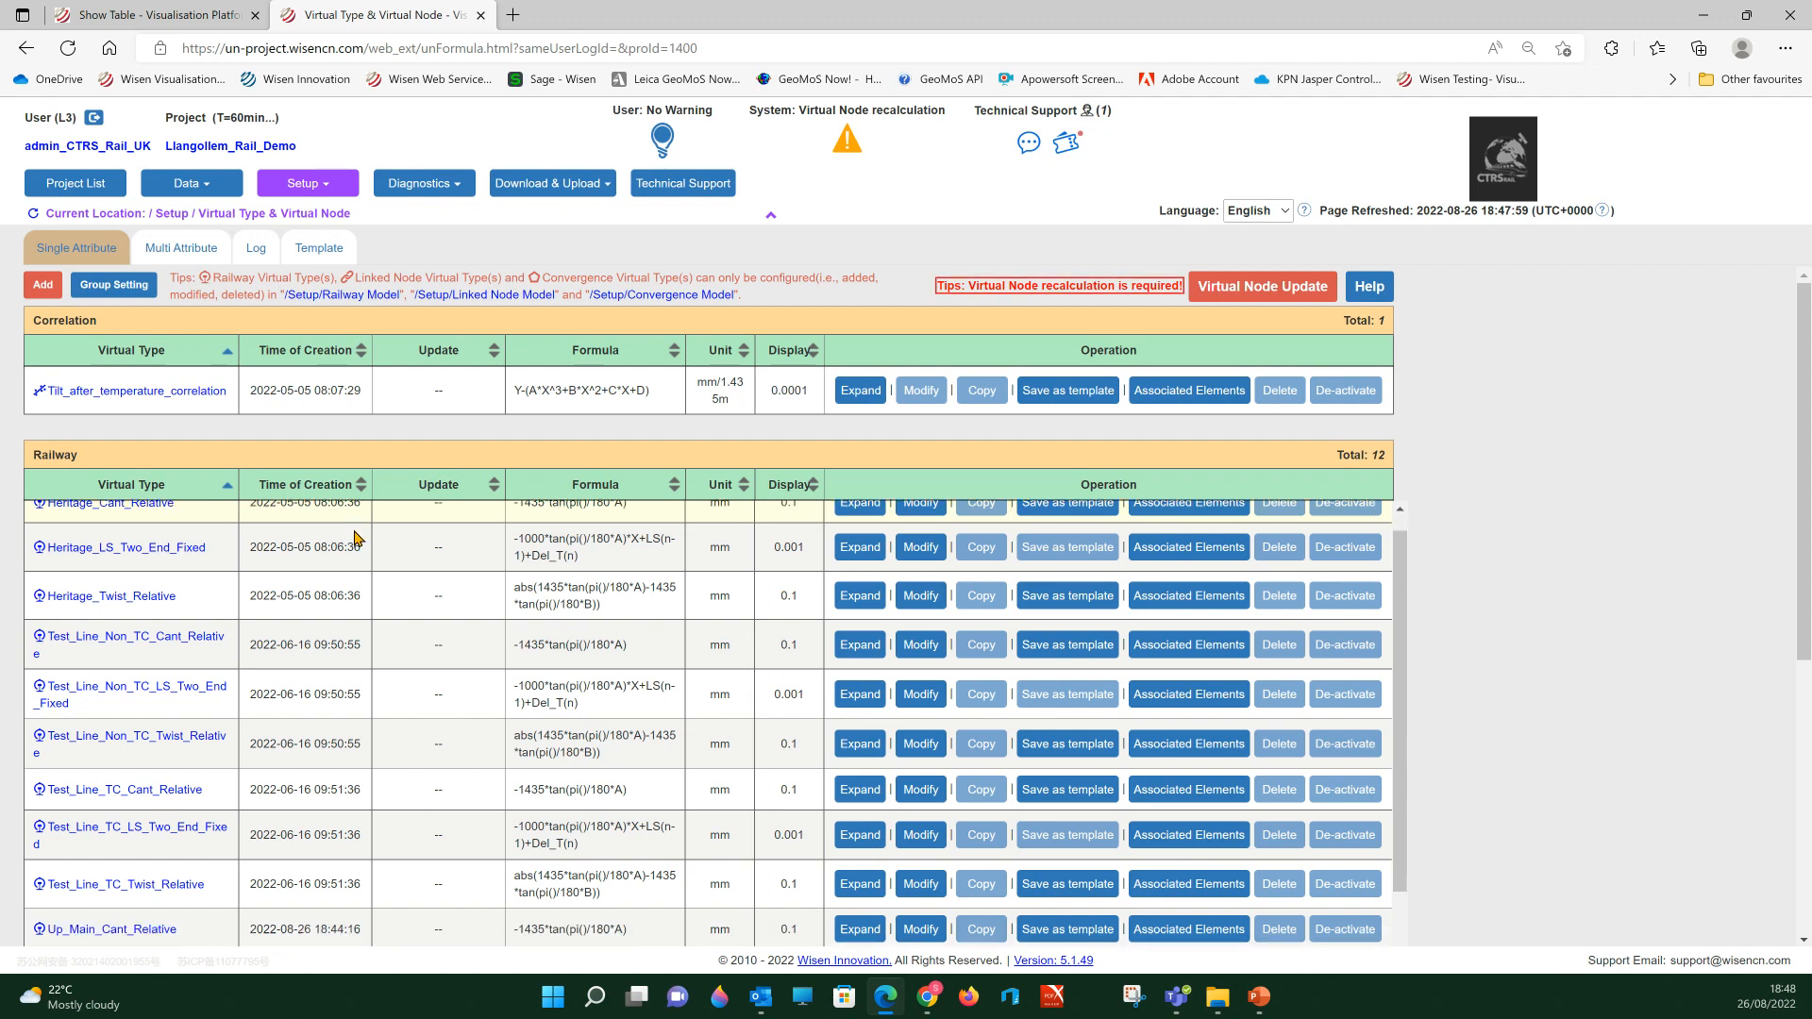
scroll(356, 655, up, 1)
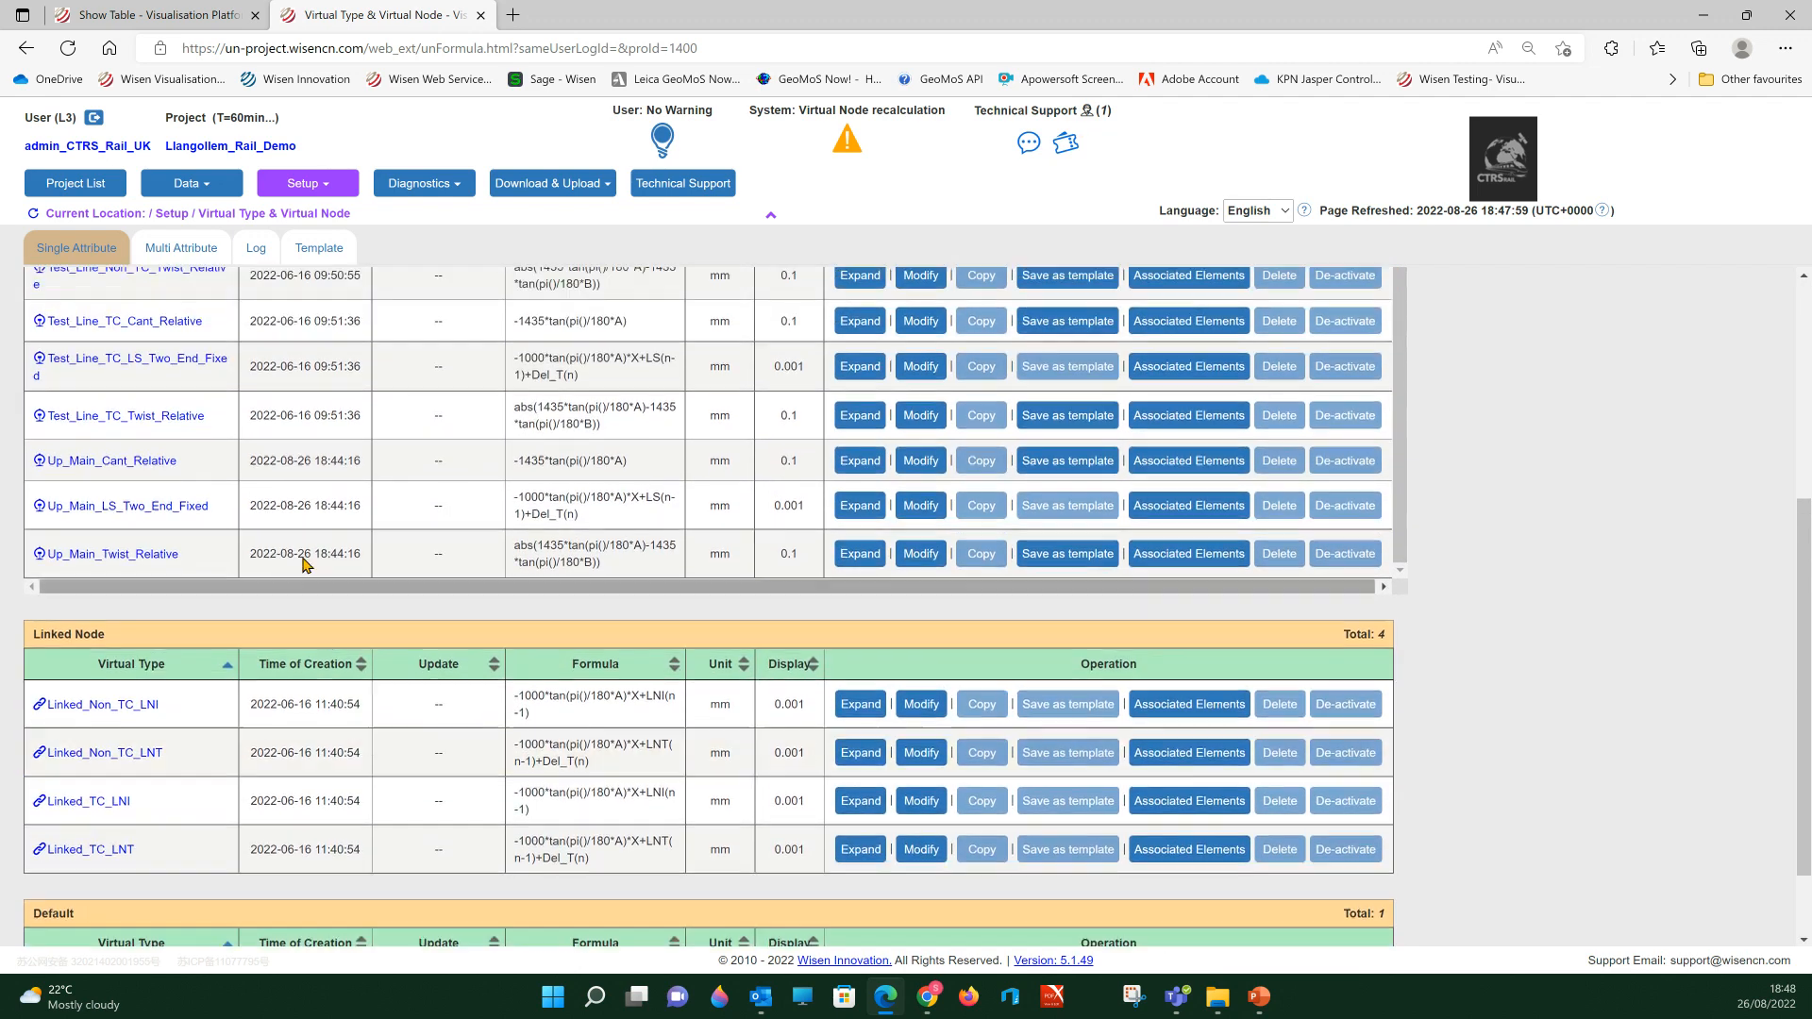
scroll(236, 526, up, 1)
scroll(233, 528, down, 1)
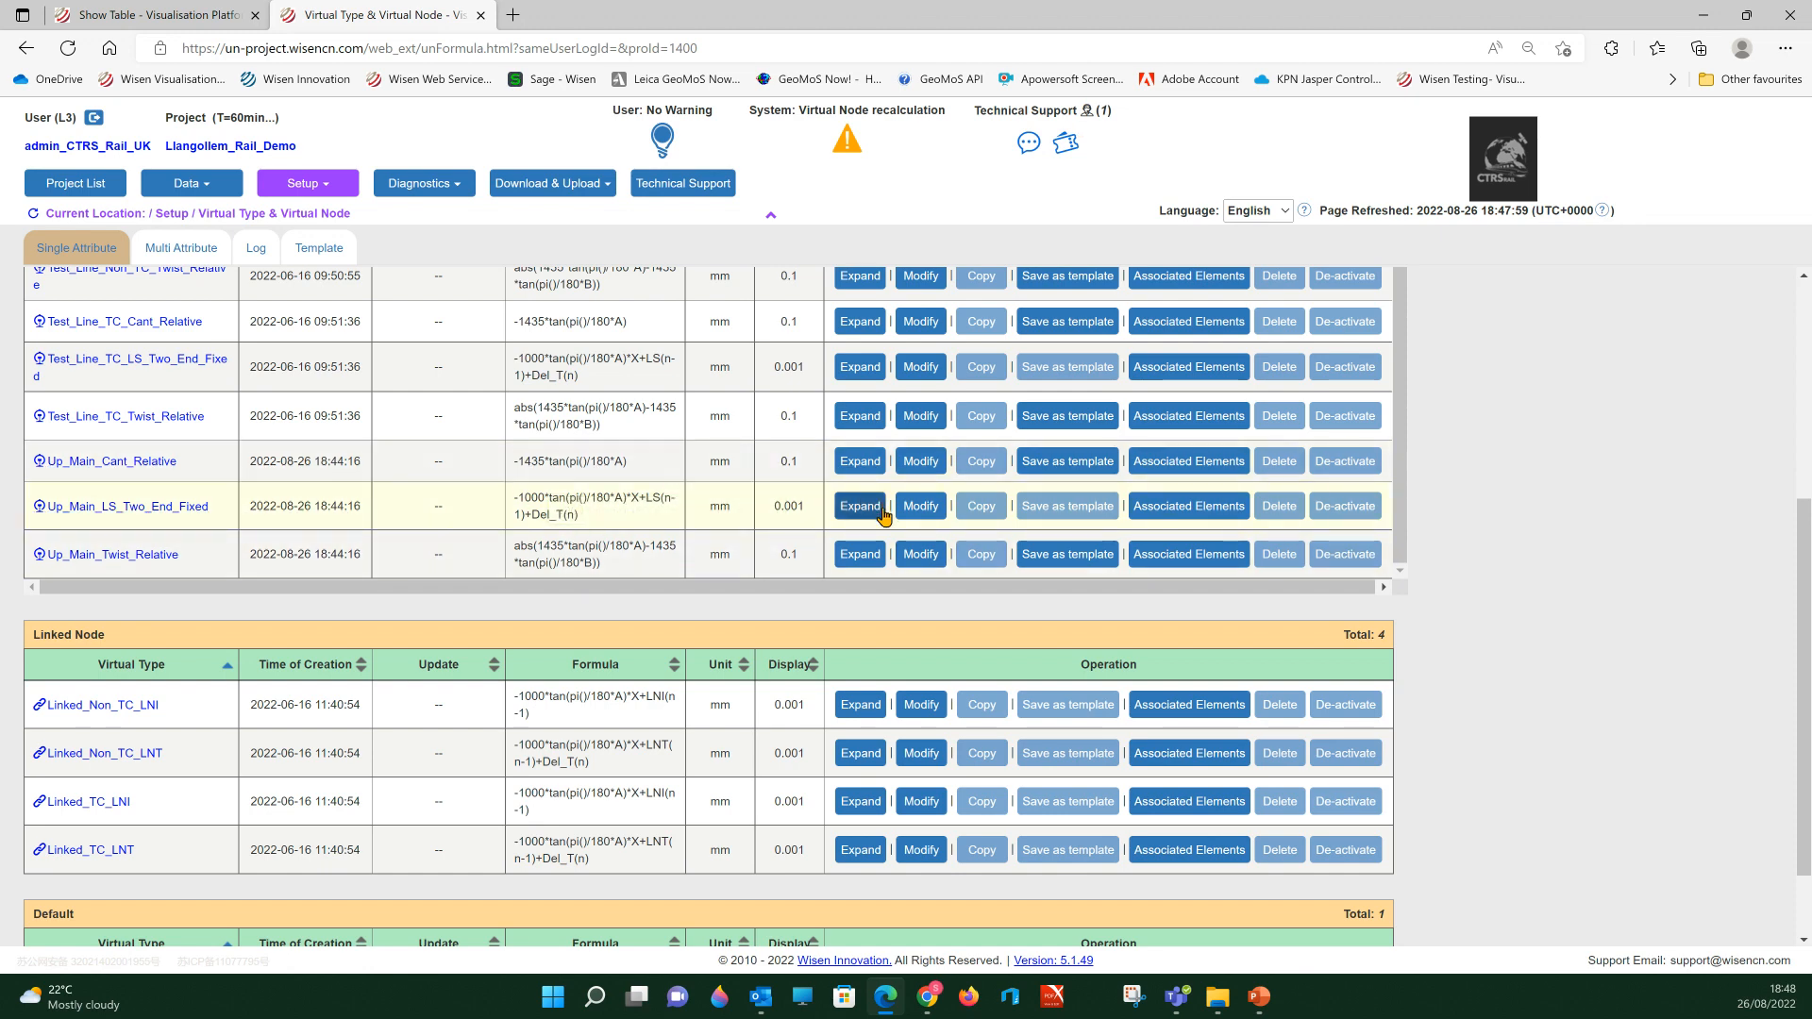
scroll(883, 514, up, 1)
scroll(1488, 530, up, 5)
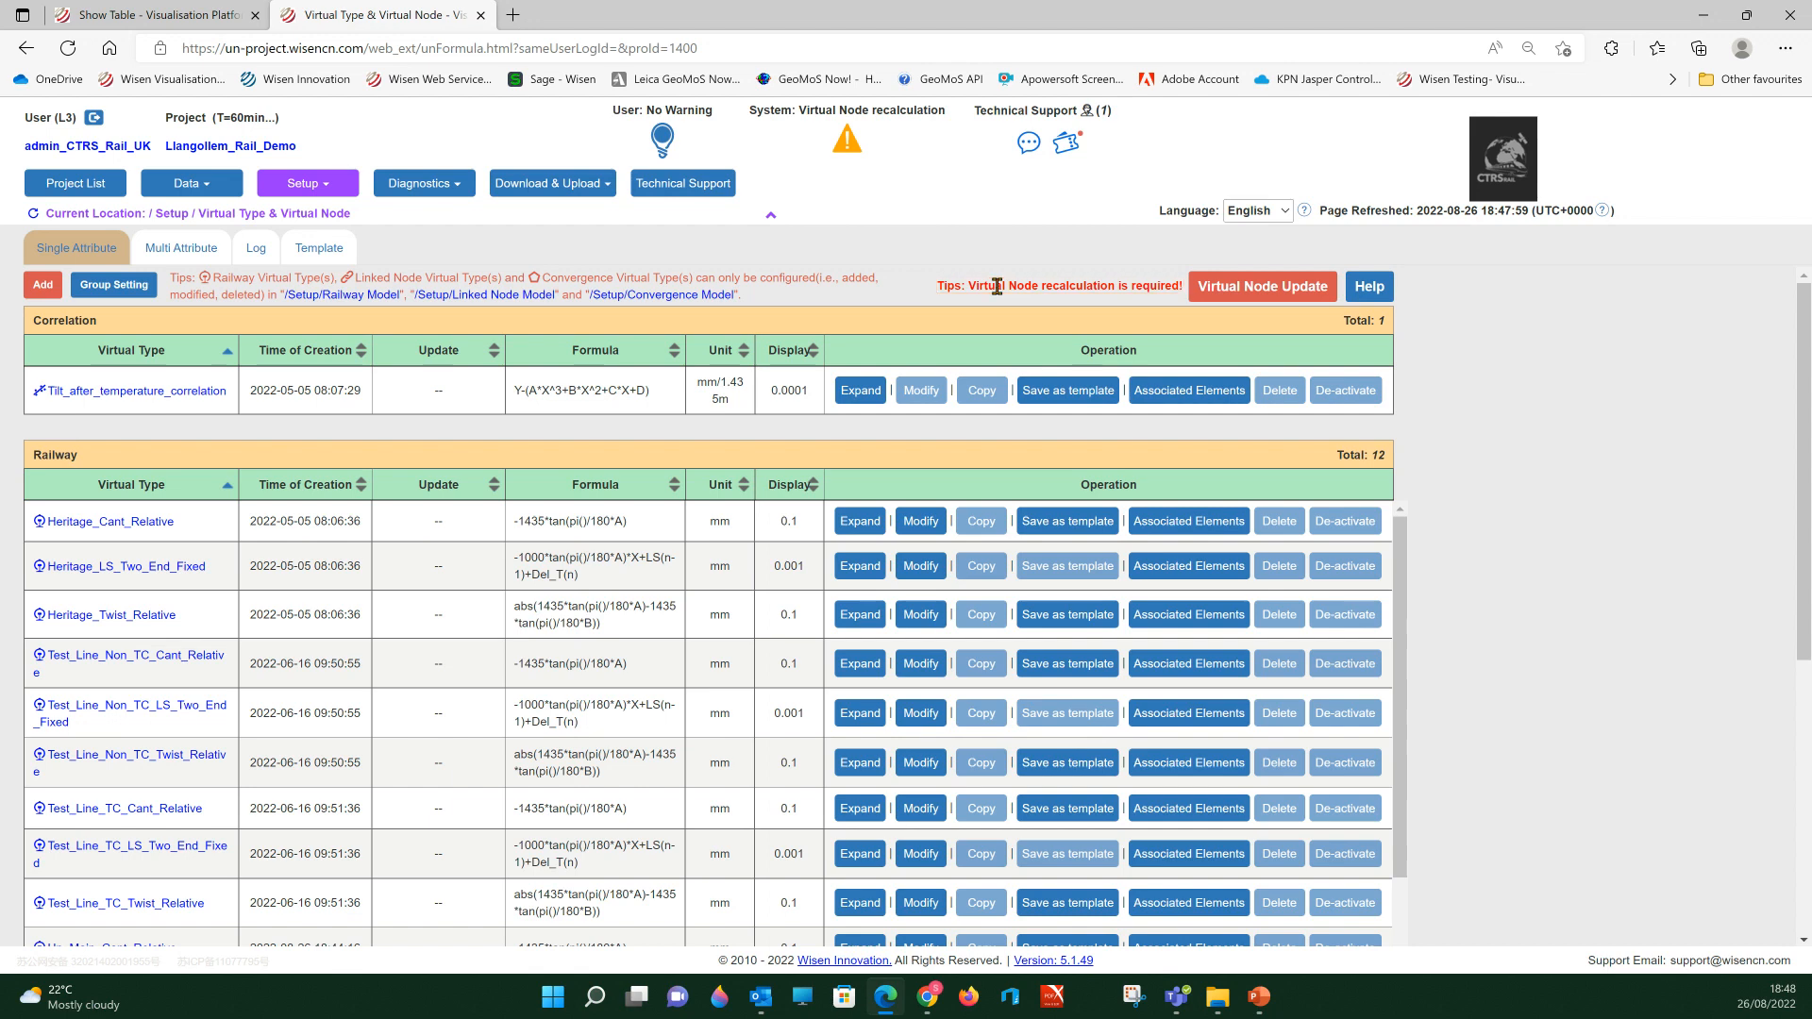
Run the Virtual Node Update with uniform calculation for all listed virtual nodes and confirm the recalculation.
click(1271, 295)
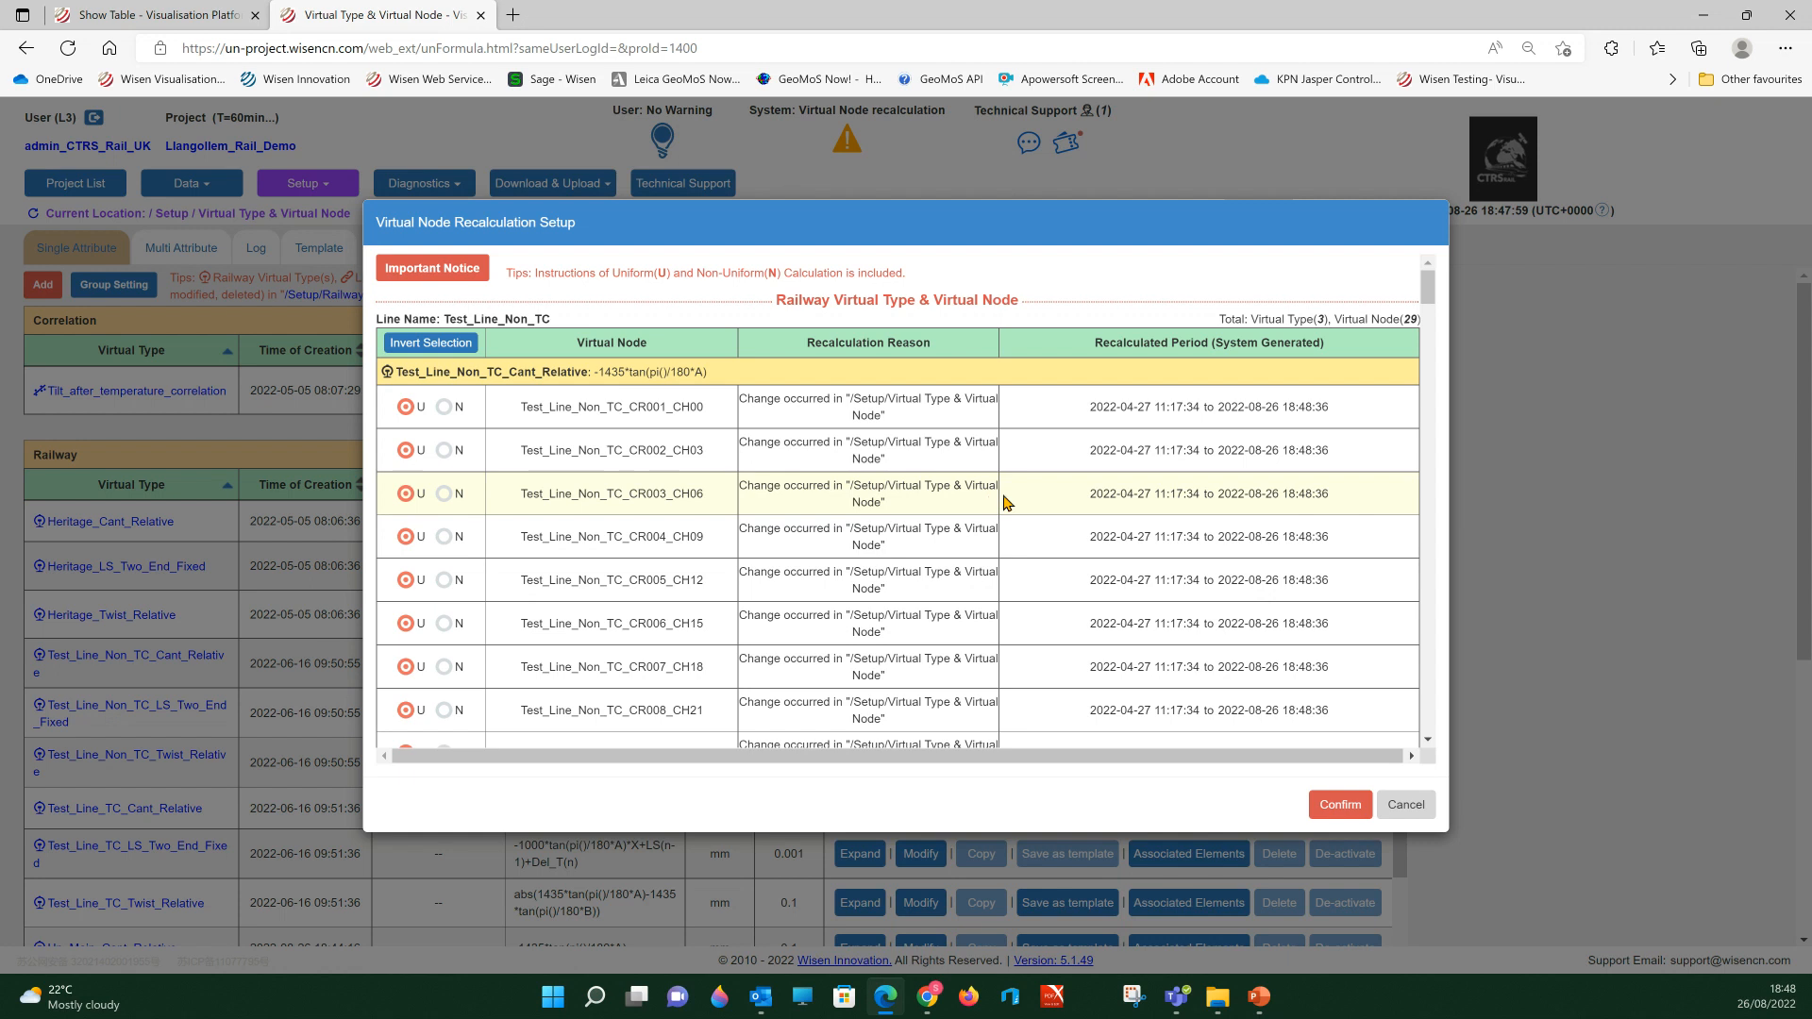
click(1340, 804)
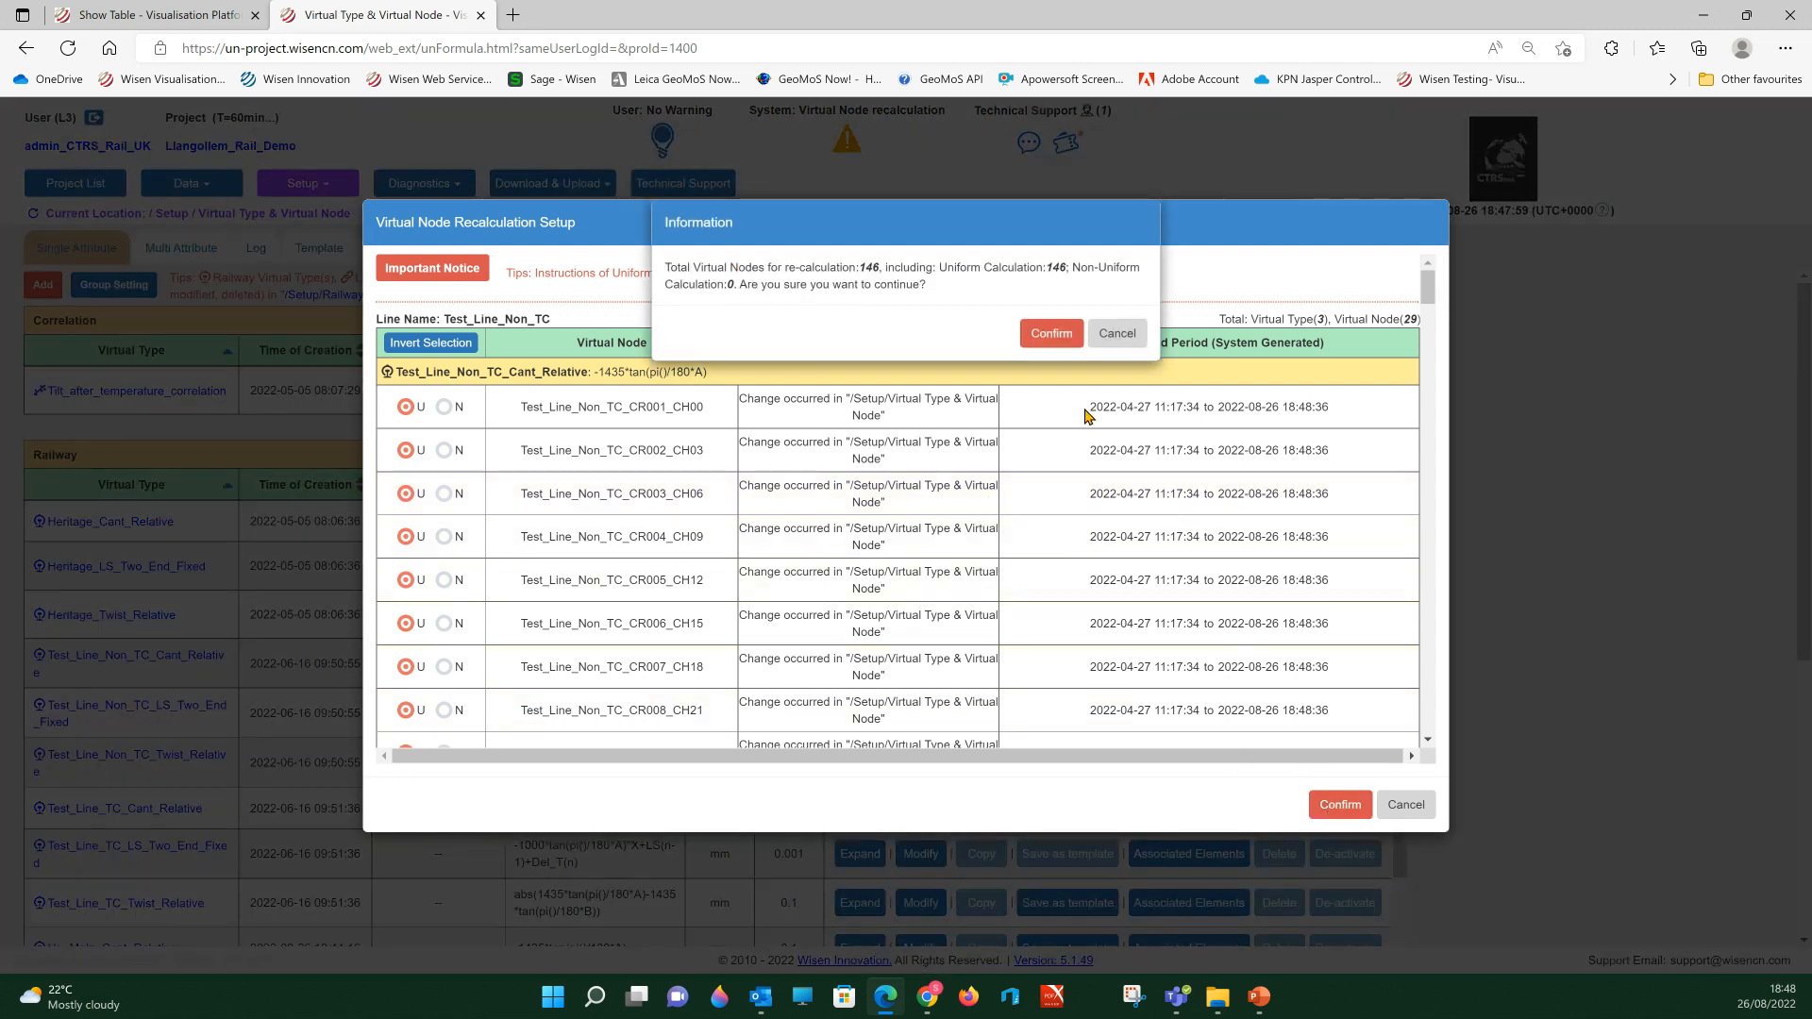
click(1047, 334)
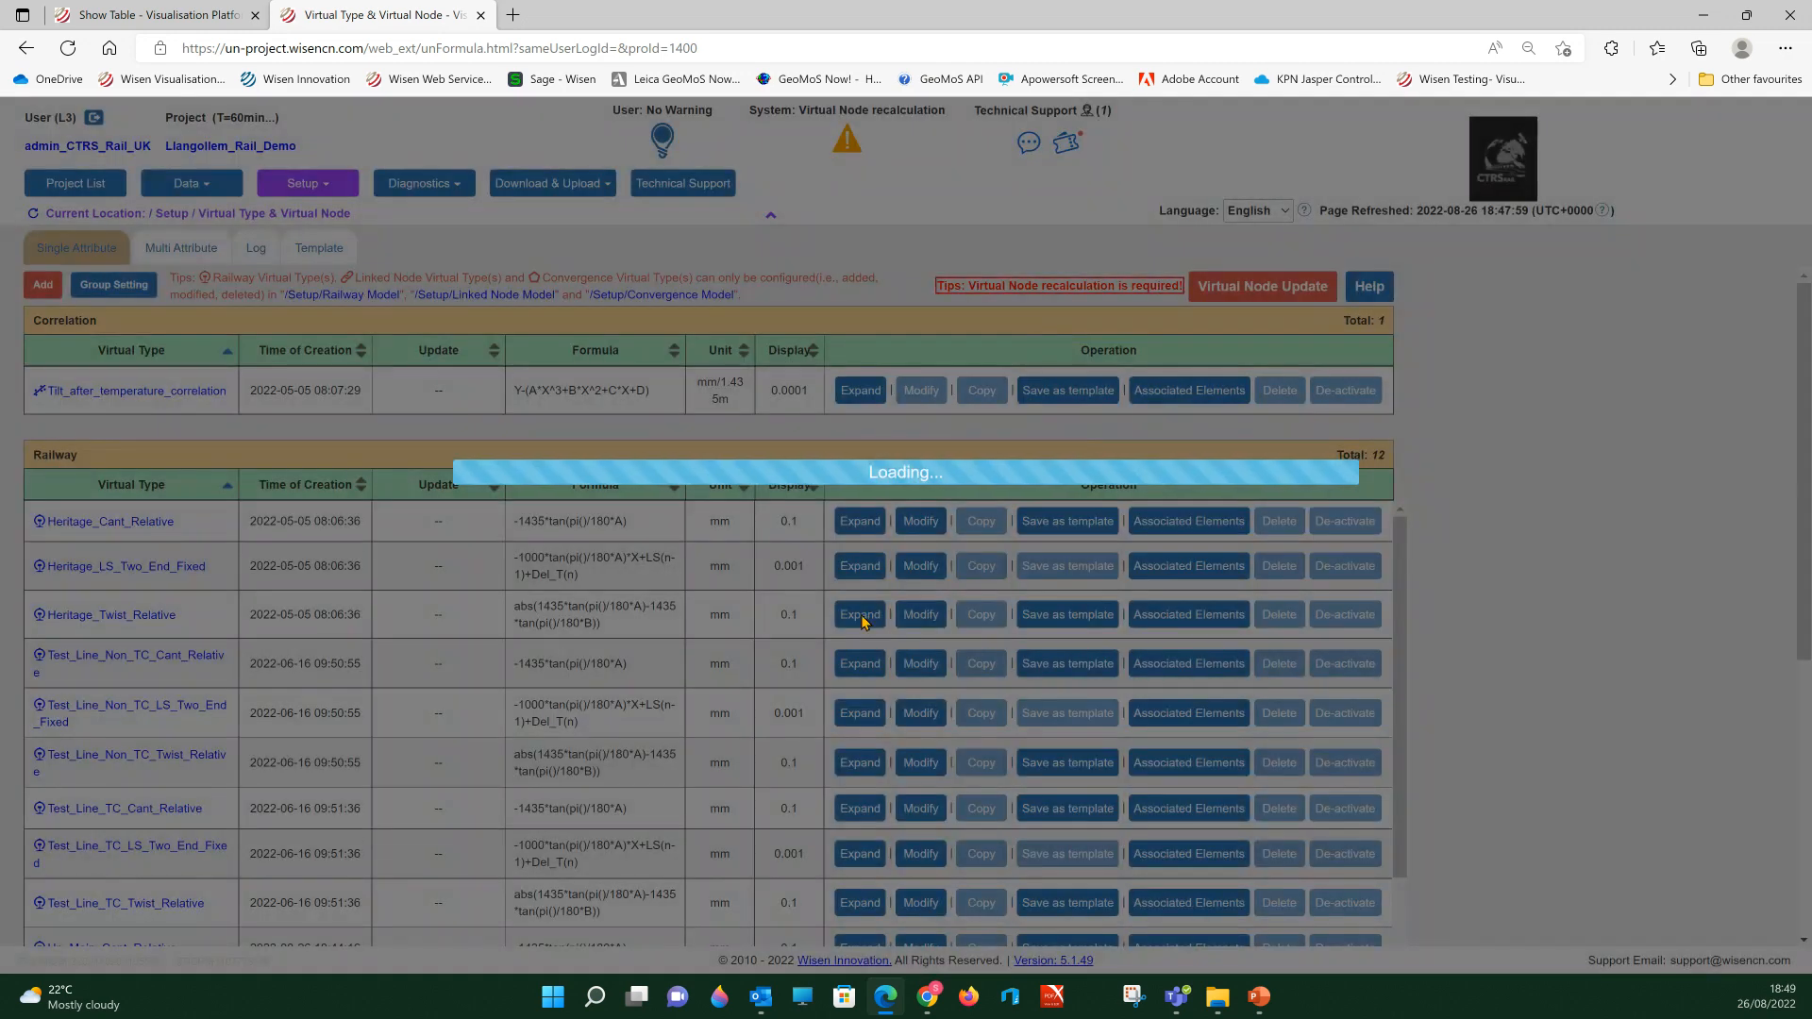